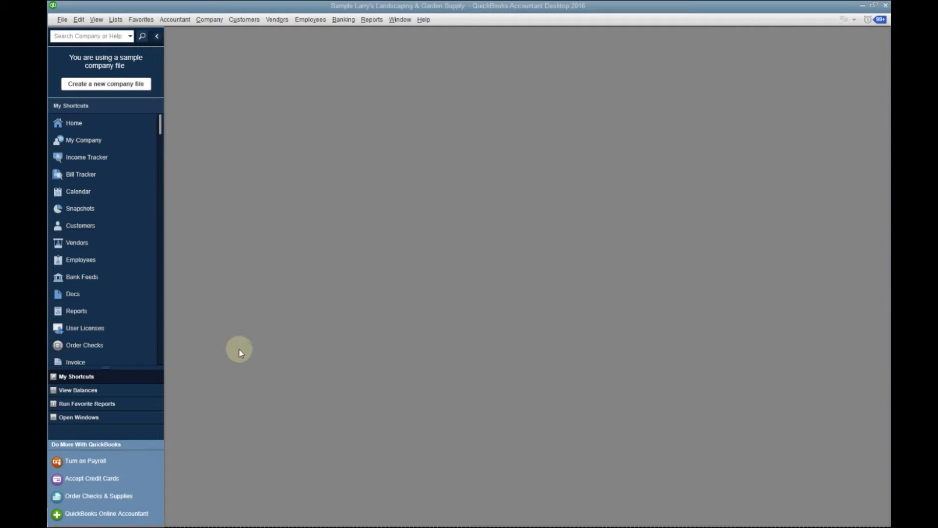
Open the home page and view the blank Create Invoices form, closing it without entering anything
click(80, 126)
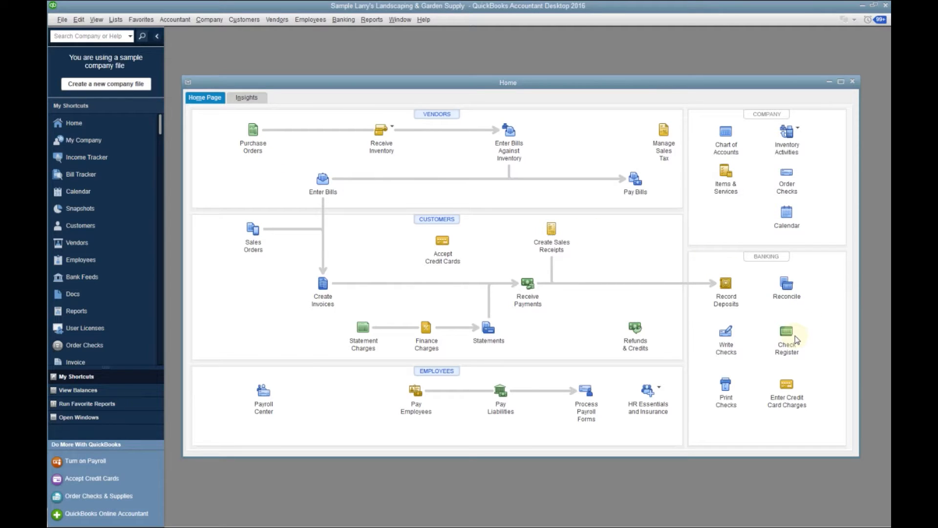
click(322, 285)
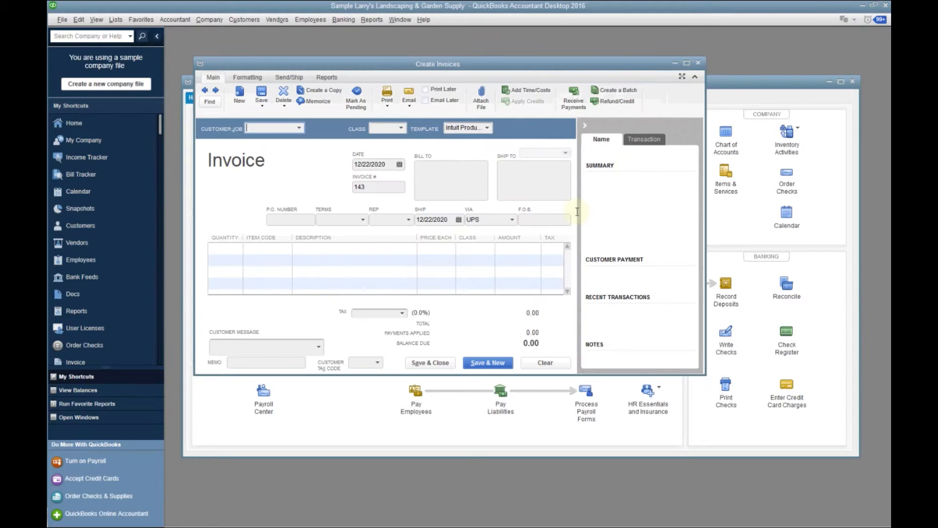
click(698, 63)
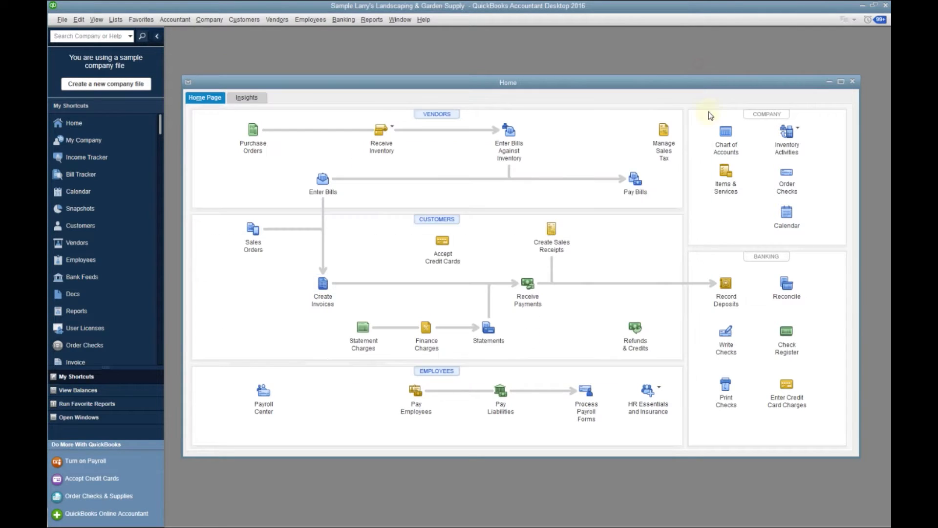
View the Make Deposits form from the home page and its Deposit To field, closing it without recording a deposit
click(726, 286)
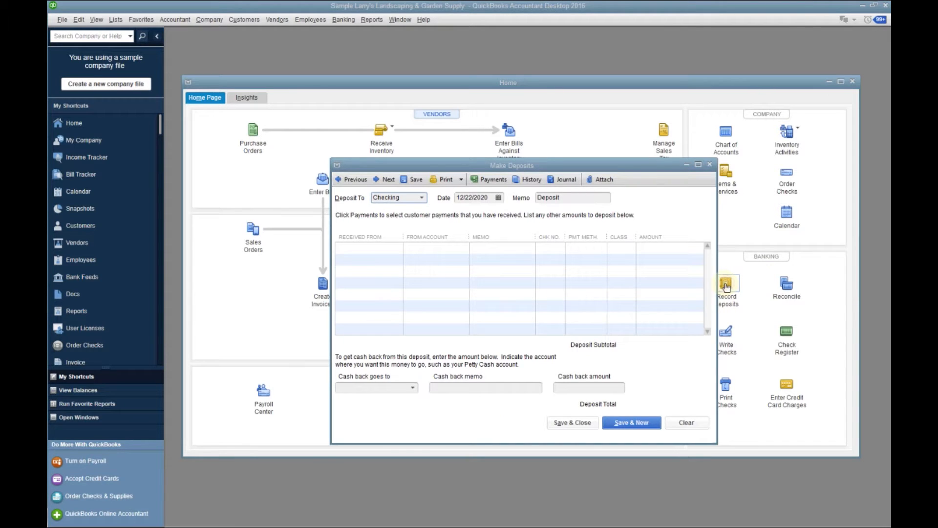
double_click(386, 197)
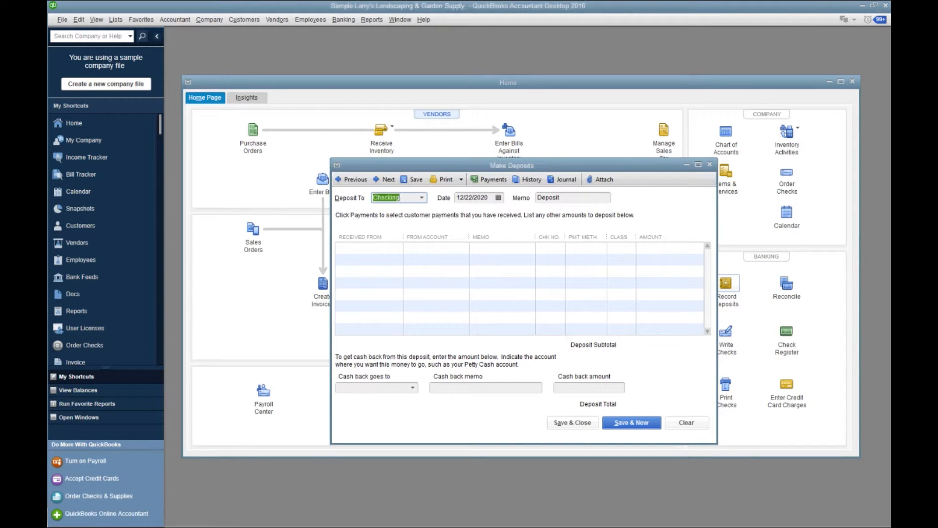
click(710, 166)
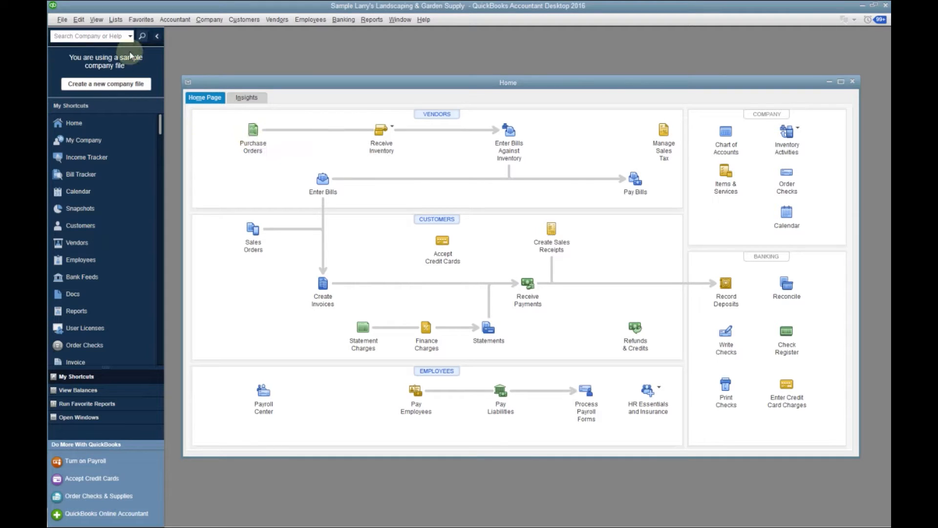
Set the payroll features to No payroll in the company preferences and reopen the home page
click(78, 21)
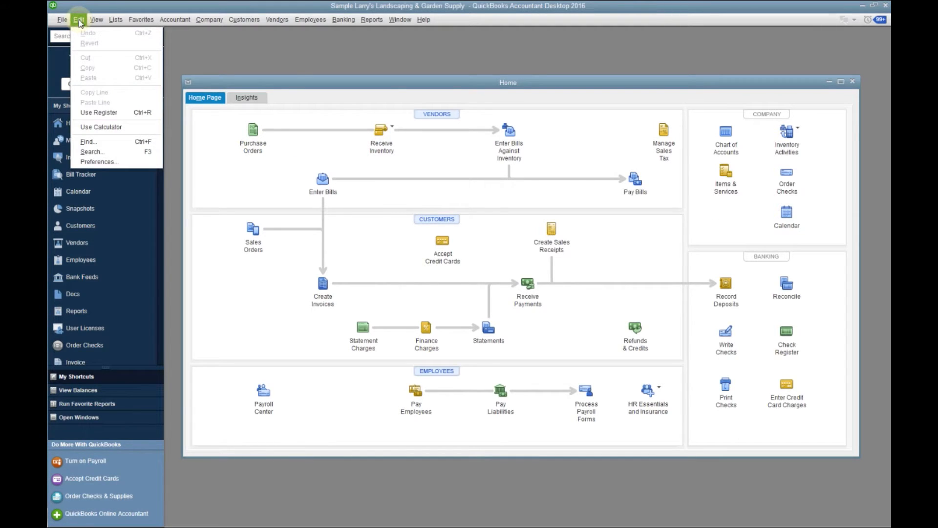
click(107, 161)
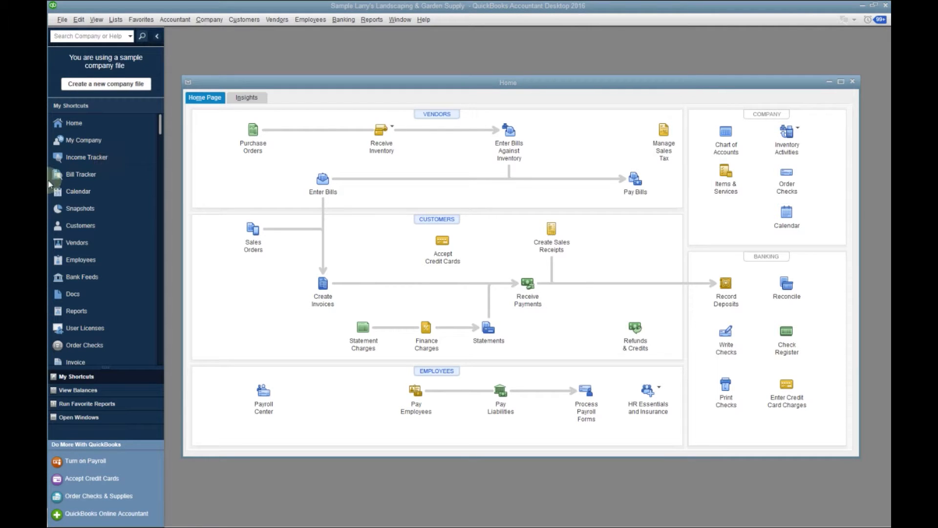
drag(48, 142, 560, 68)
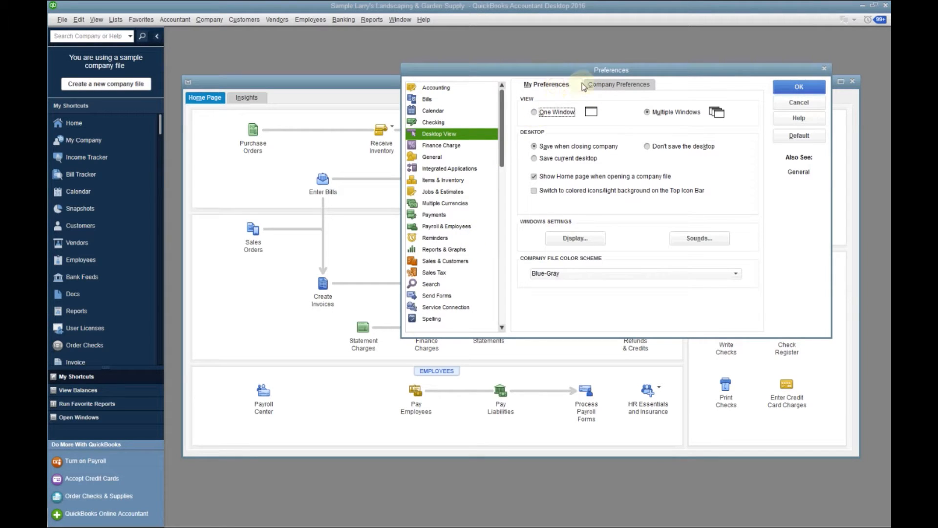
click(602, 88)
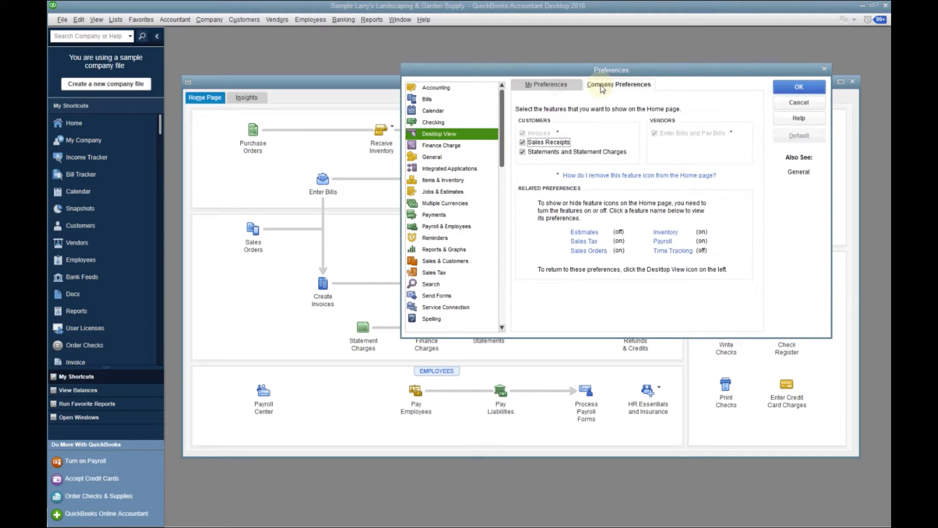
click(662, 242)
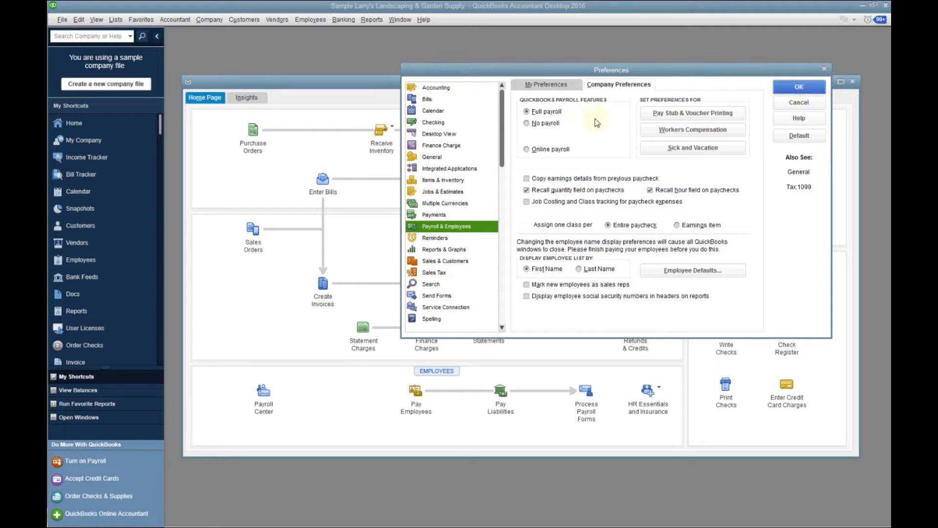
click(533, 124)
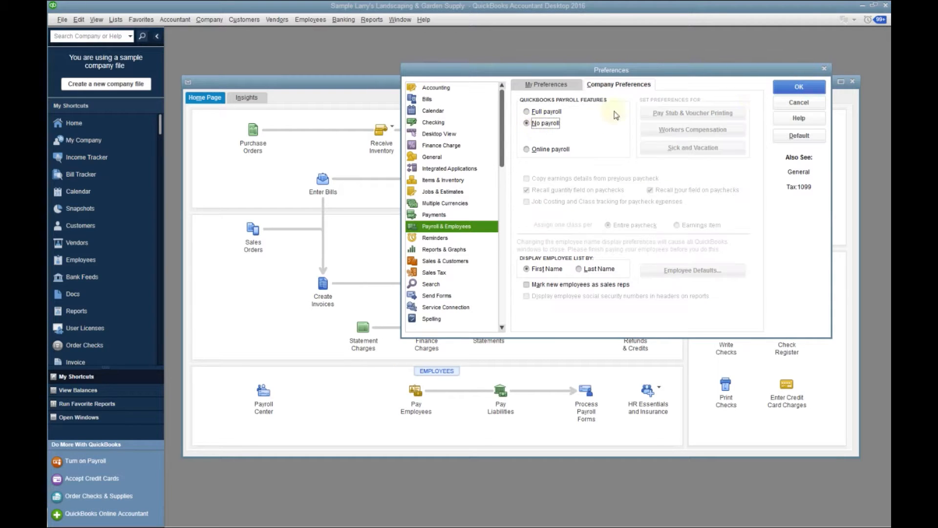
click(793, 90)
click(474, 170)
click(475, 170)
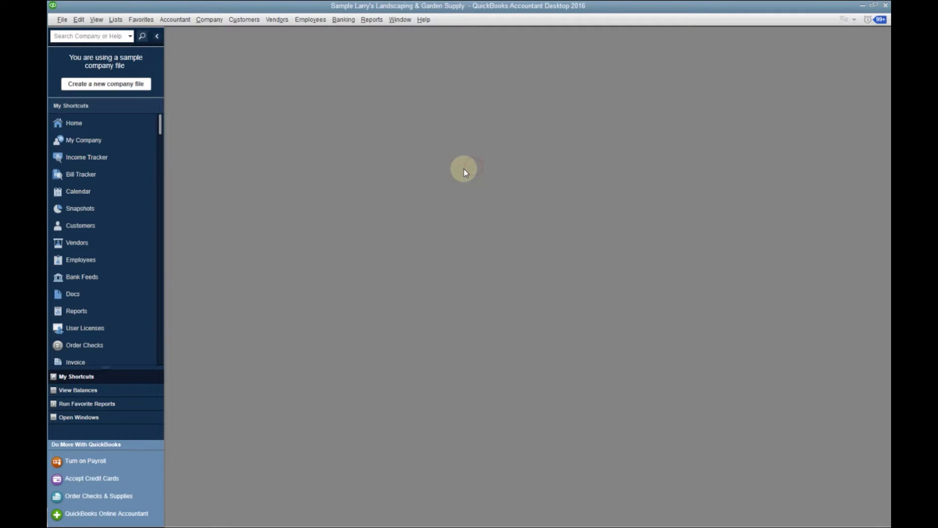
click(76, 123)
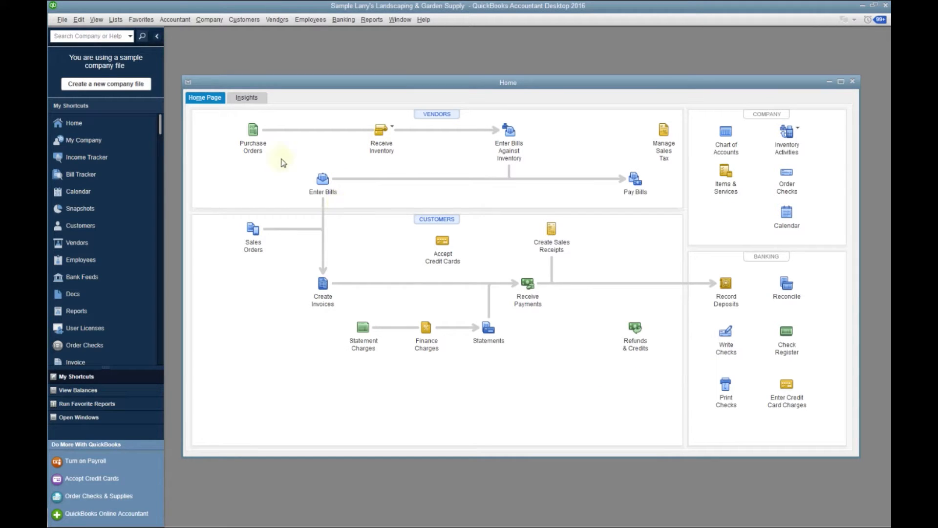
Review the personal and company preferences for Reports & Graphs
click(79, 24)
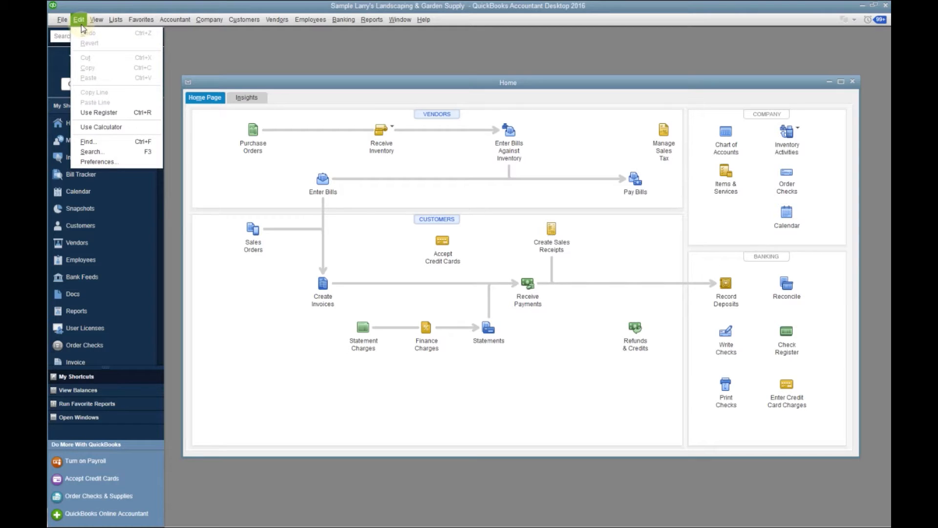
click(108, 162)
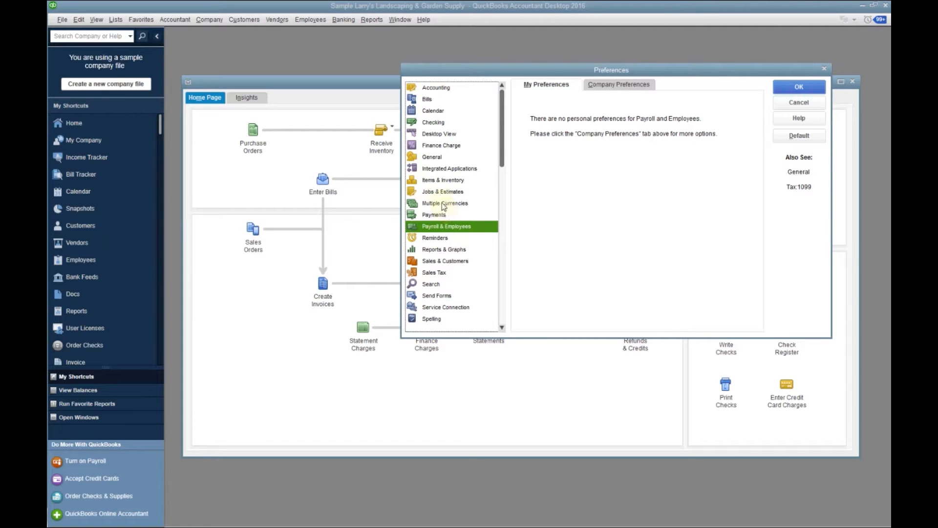
click(440, 250)
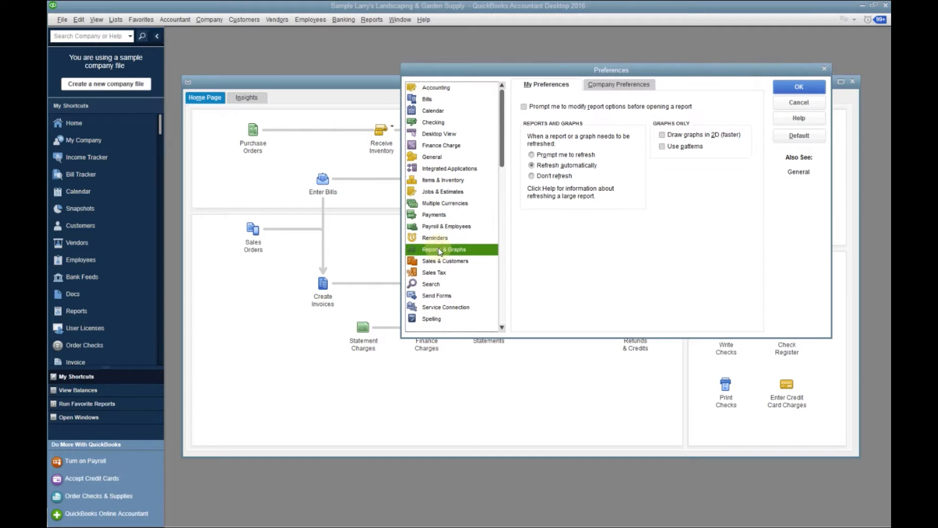
click(603, 86)
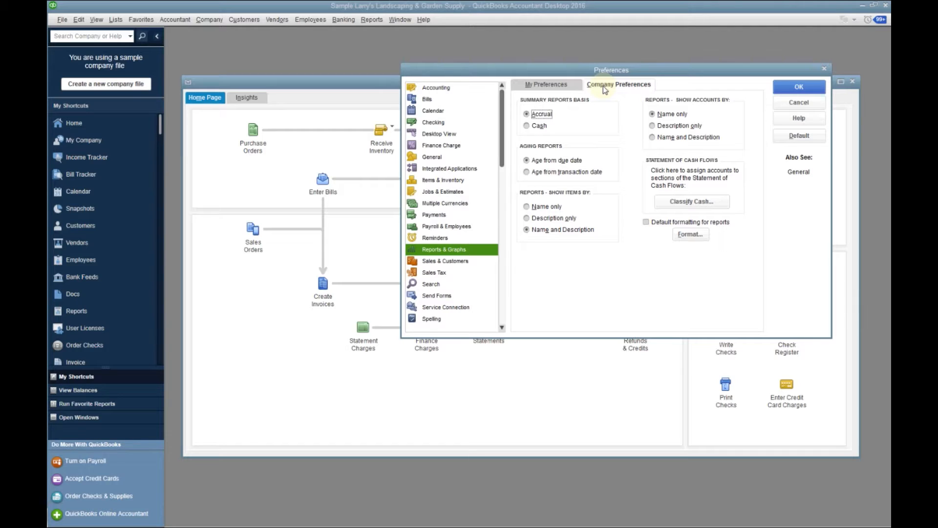
click(799, 86)
Open the Profit & Loss Standard report from the Company & Financial reports
click(372, 19)
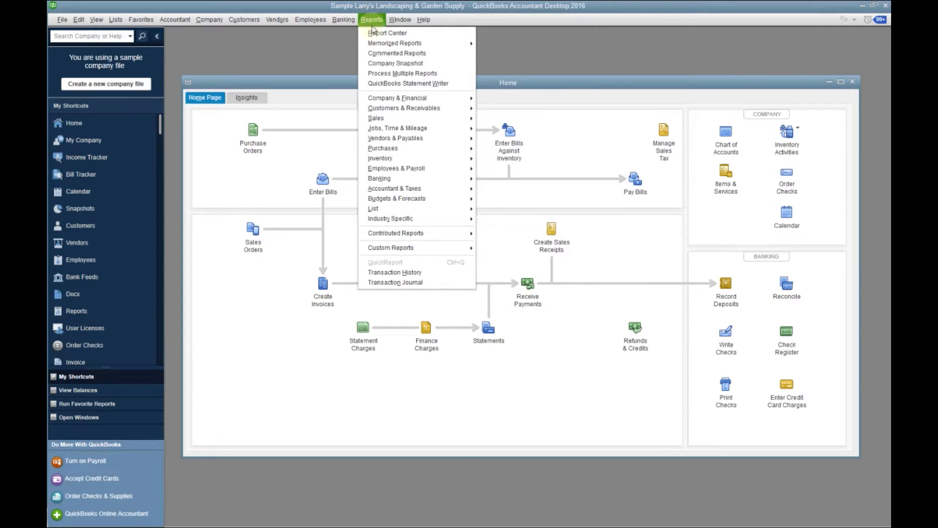
mouse_move(404, 102)
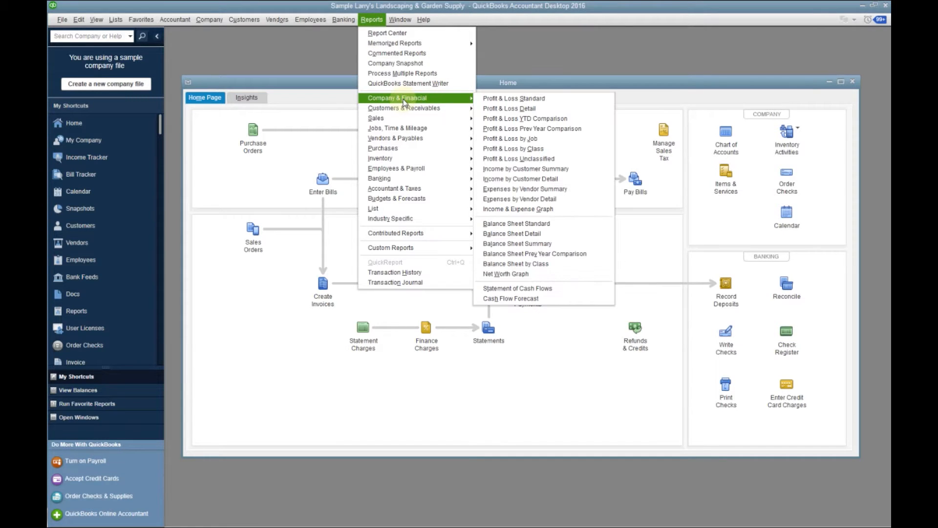
click(486, 97)
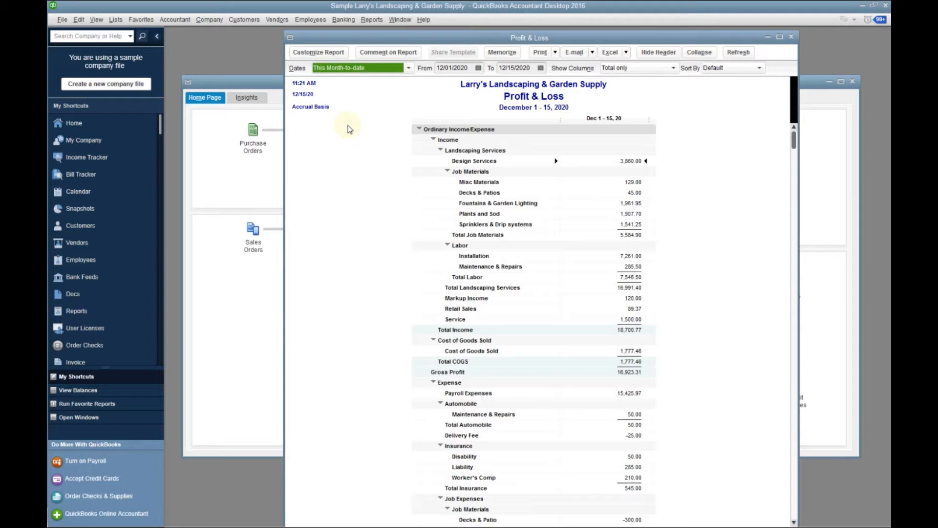
Set the Profit & Loss report's basis to Cash and close the report without memorizing it
click(320, 52)
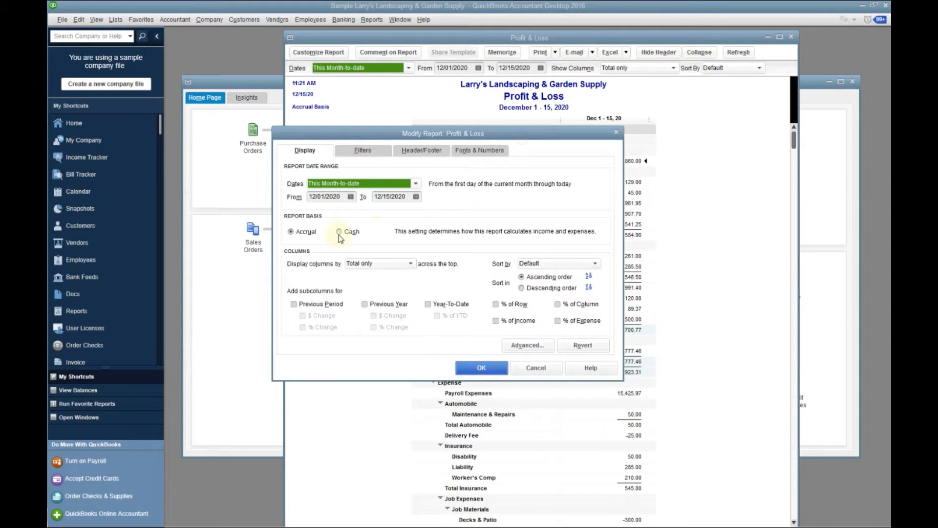
click(339, 232)
click(478, 369)
click(791, 38)
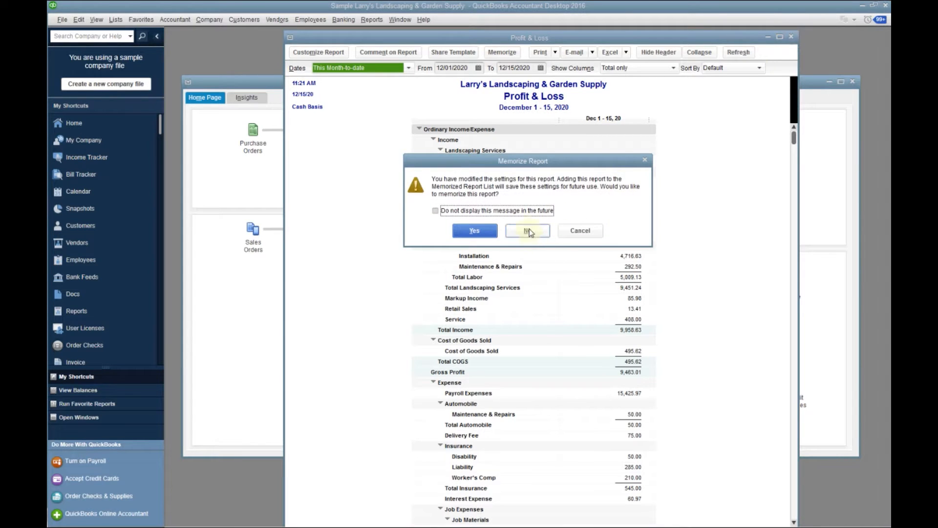
click(530, 232)
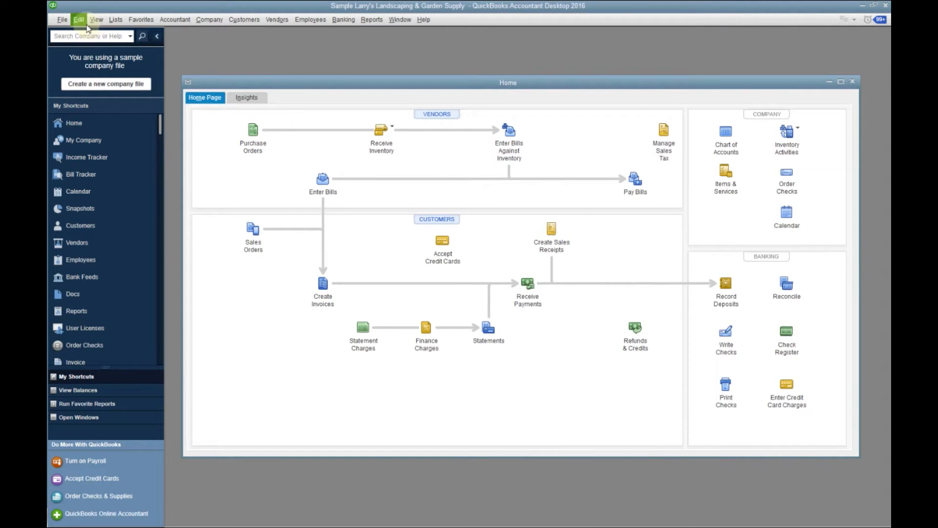
Set the default summary reports basis to Cash in the Reports & Graphs company preferences
click(79, 20)
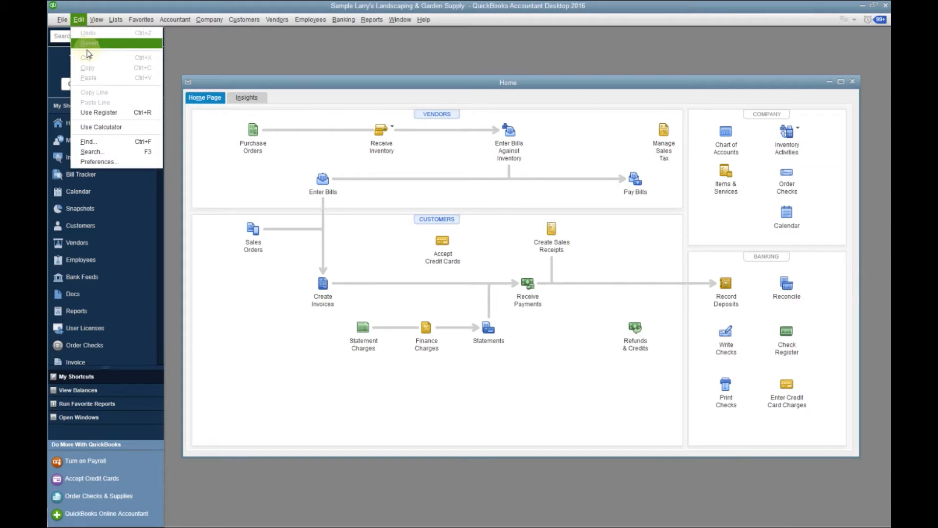
click(116, 165)
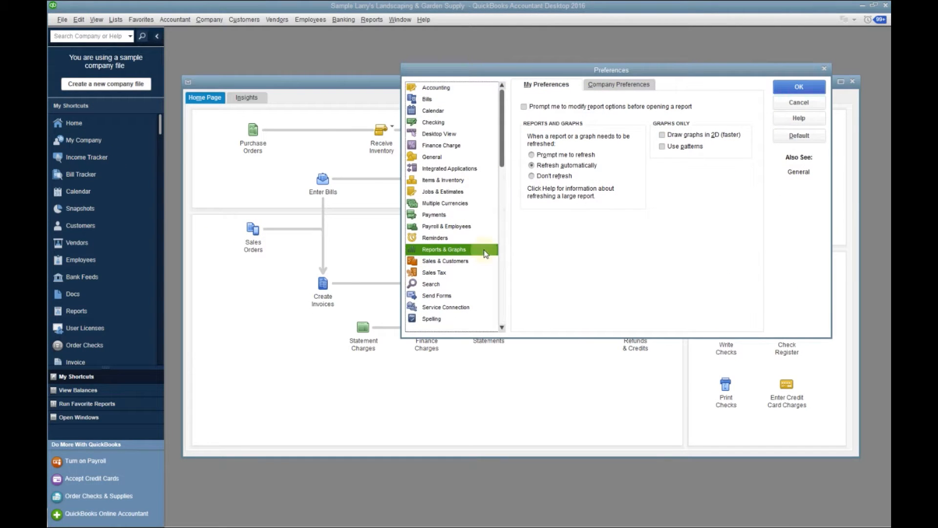
click(617, 85)
click(526, 126)
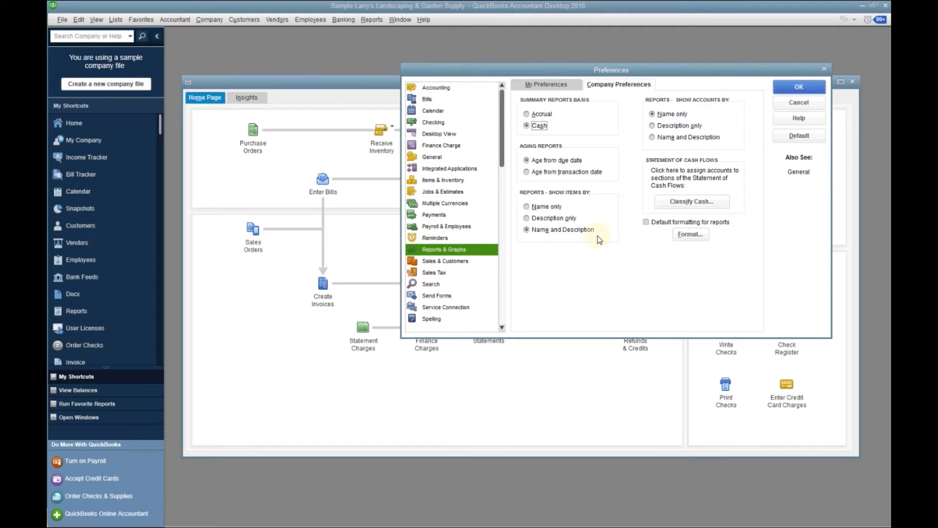
click(805, 89)
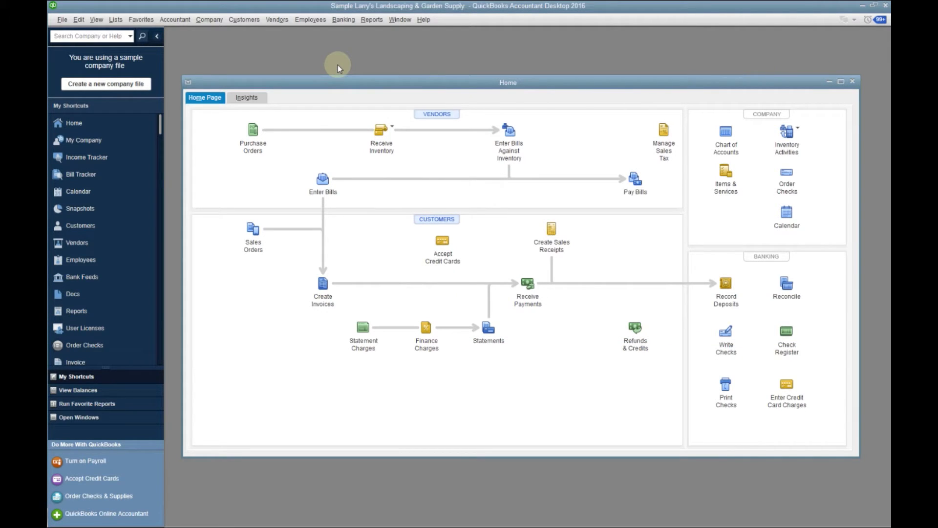
Open the Chart of Accounts and maximize its window
click(172, 19)
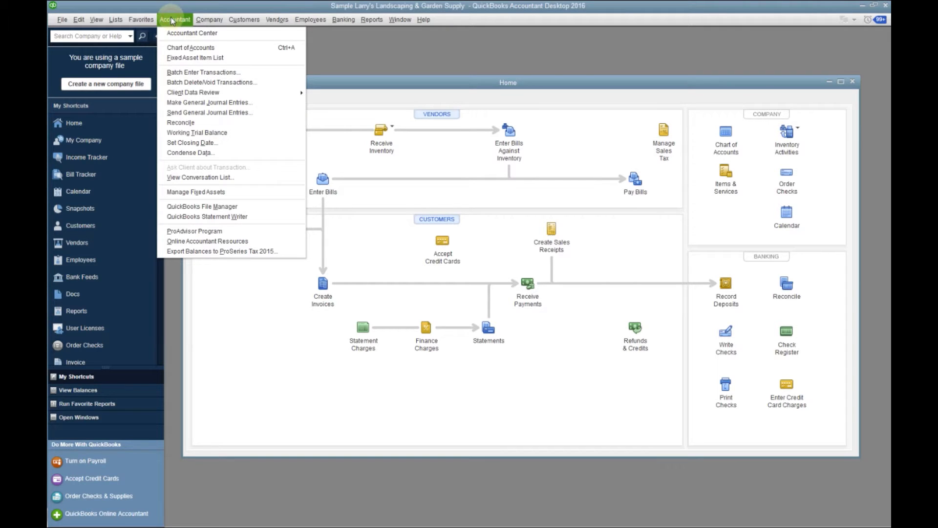
click(190, 48)
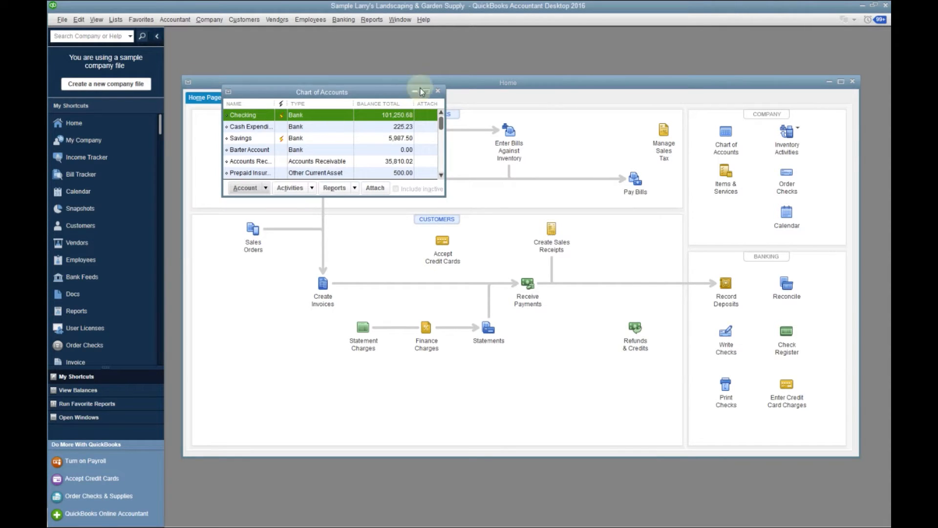
click(426, 91)
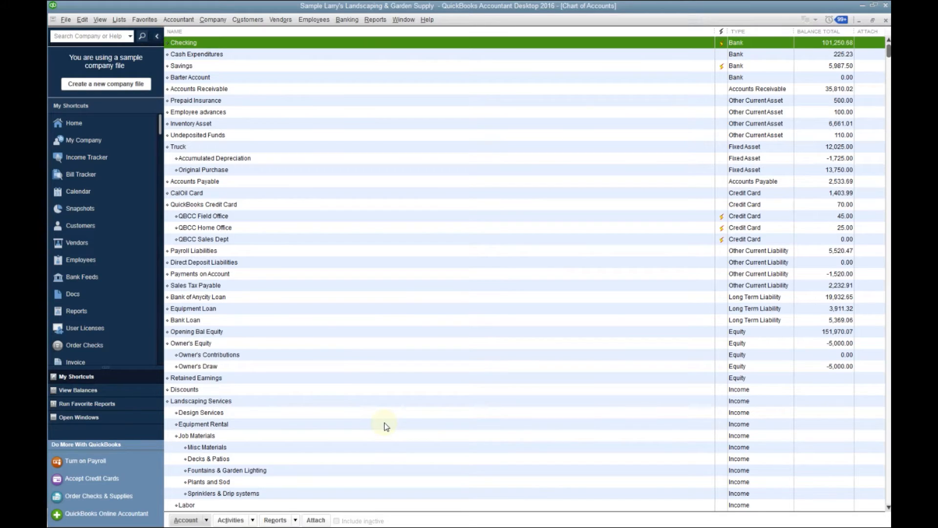
Rename the Design Services income subaccount to Plan and Design Services
click(196, 414)
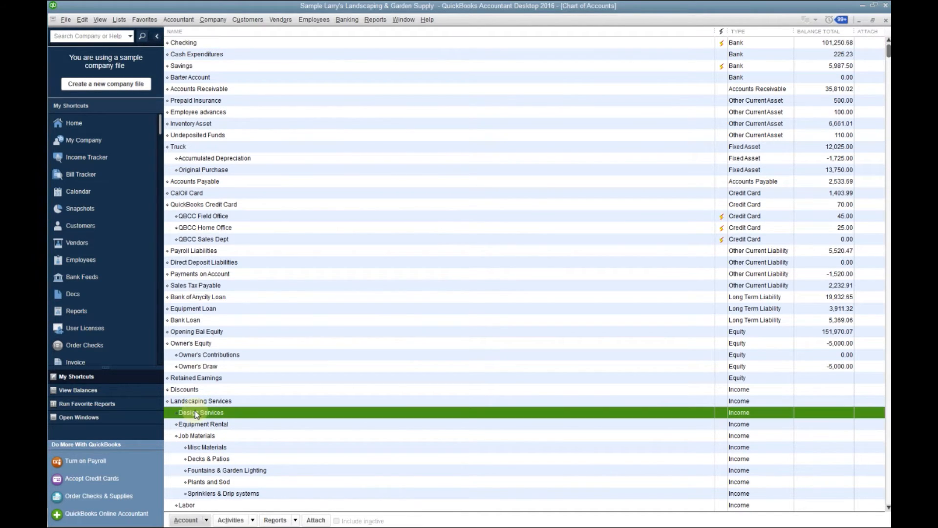
click(190, 521)
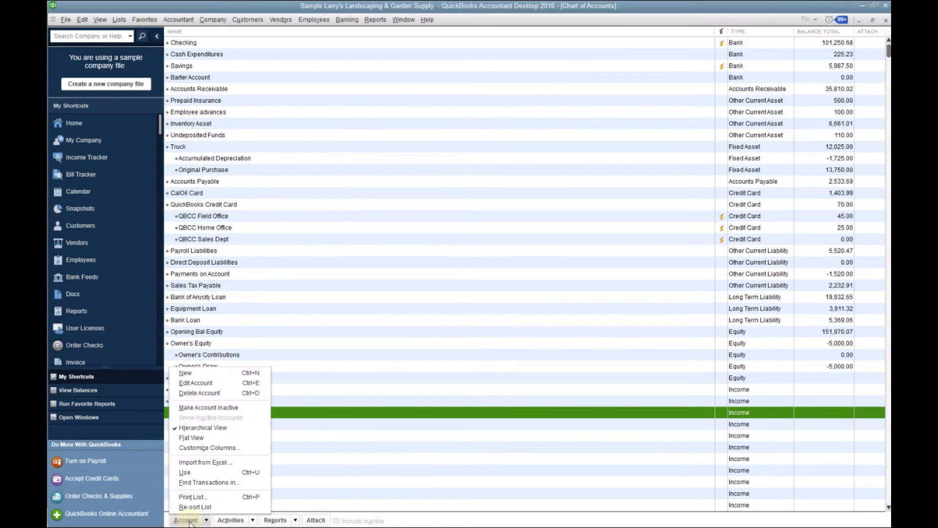
click(196, 383)
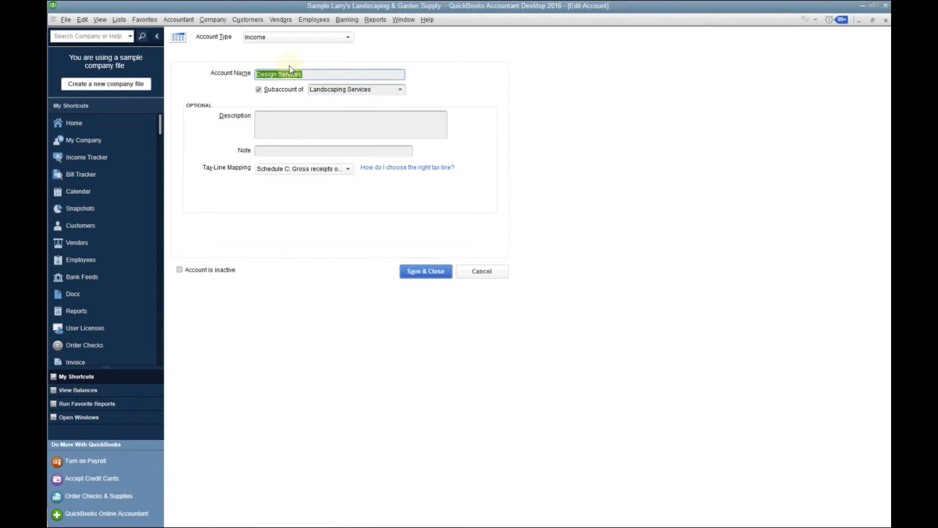
drag(276, 74, 236, 75)
text(Plan and Design)
Review the account types and tax-line mappings available for the Plan and Design Services account
click(349, 39)
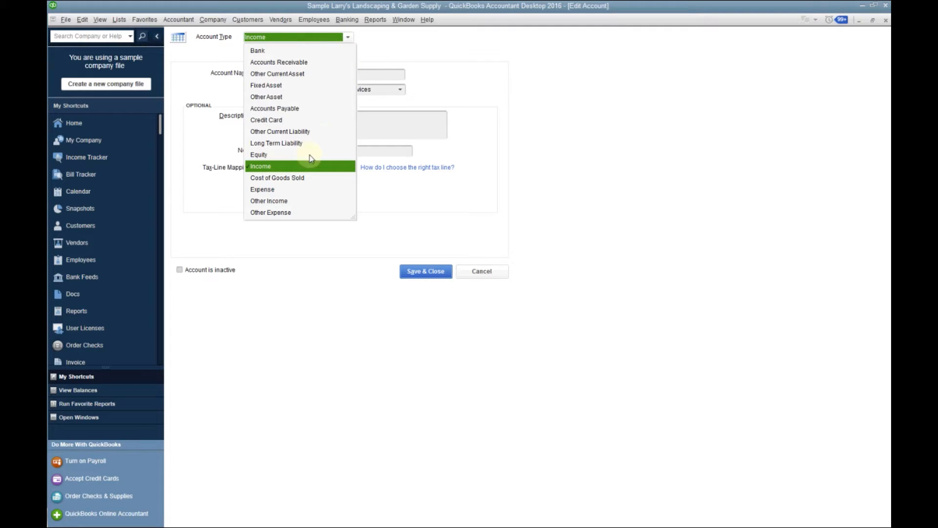
click(276, 191)
click(468, 173)
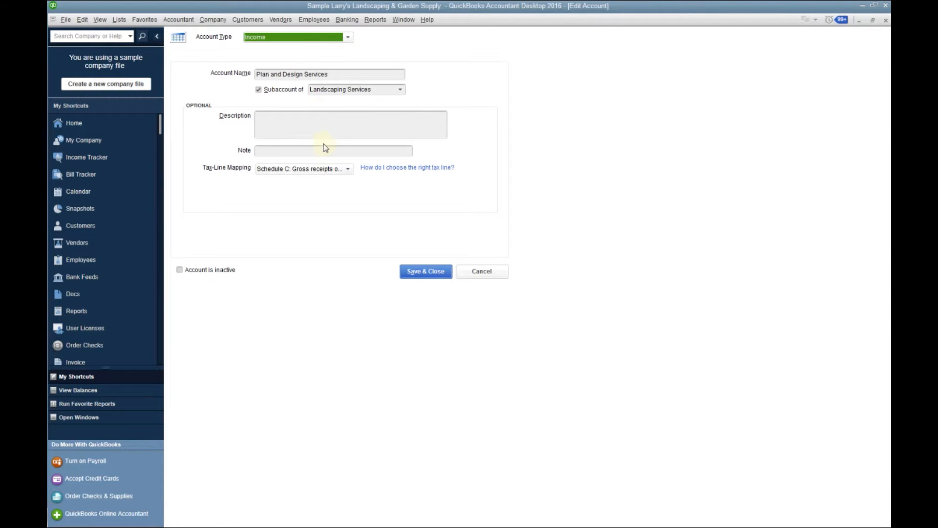
click(347, 169)
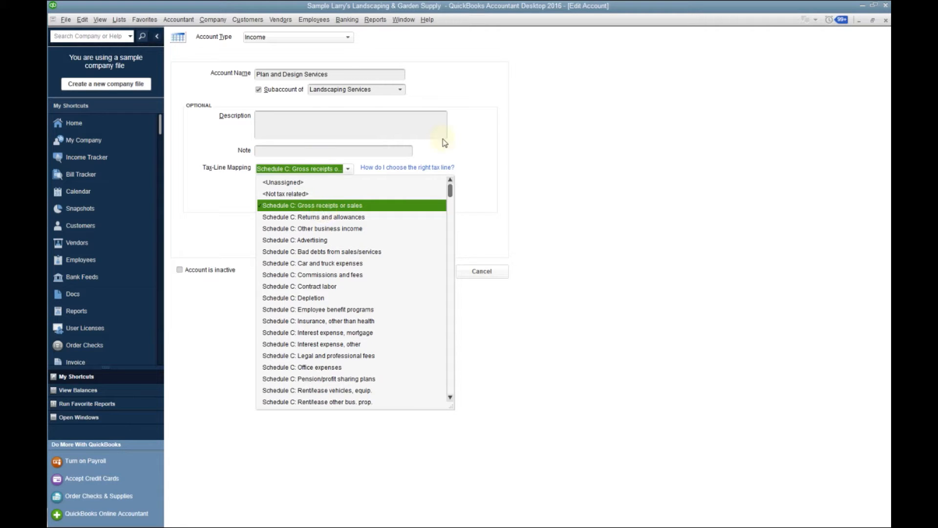
click(570, 116)
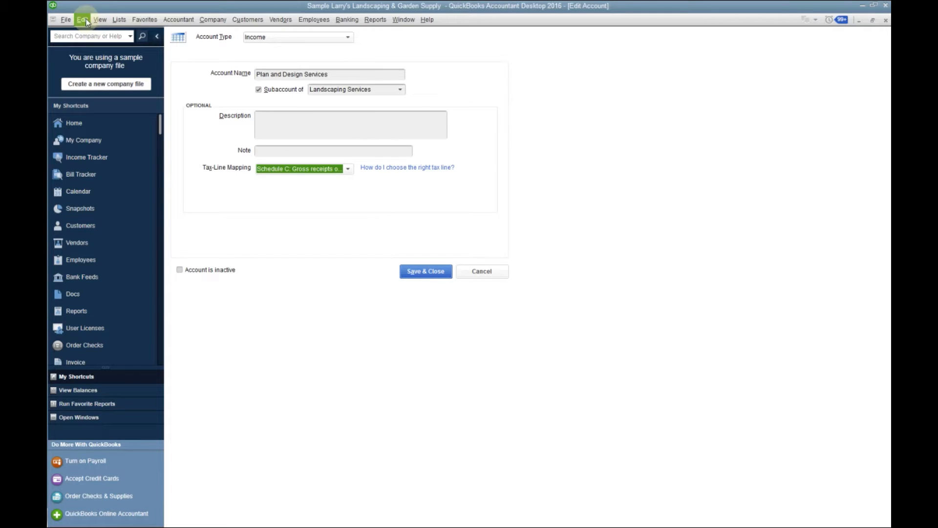
Return to the Chart of Accounts and start a new account, saving the pending changes to Plan and Design Services
click(185, 22)
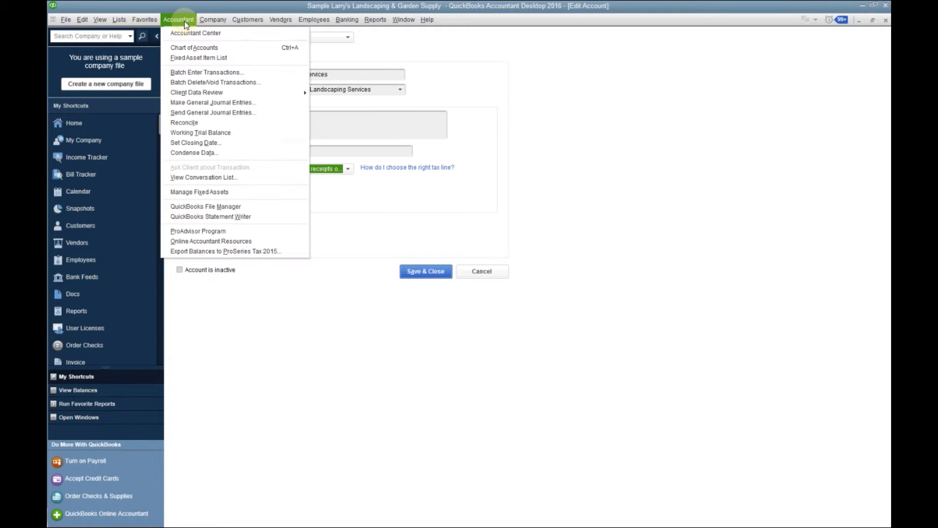
click(194, 49)
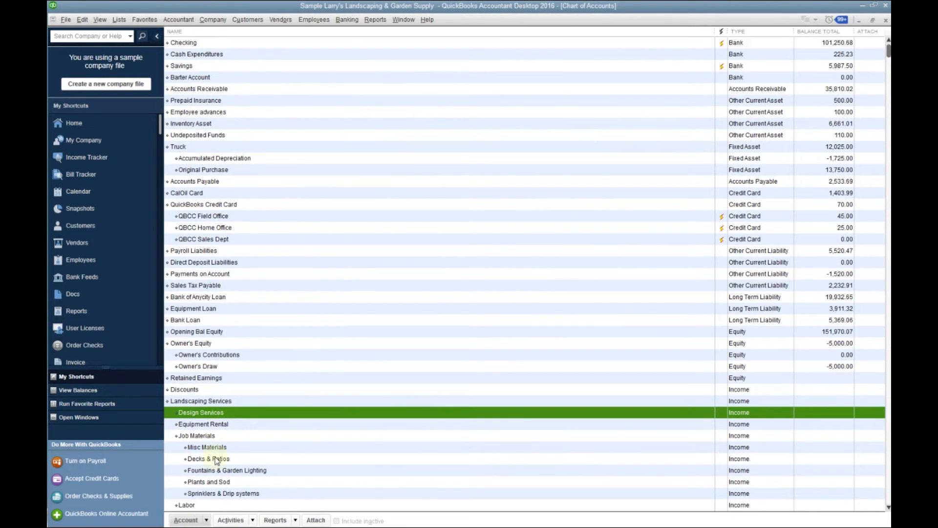
click(186, 520)
click(218, 385)
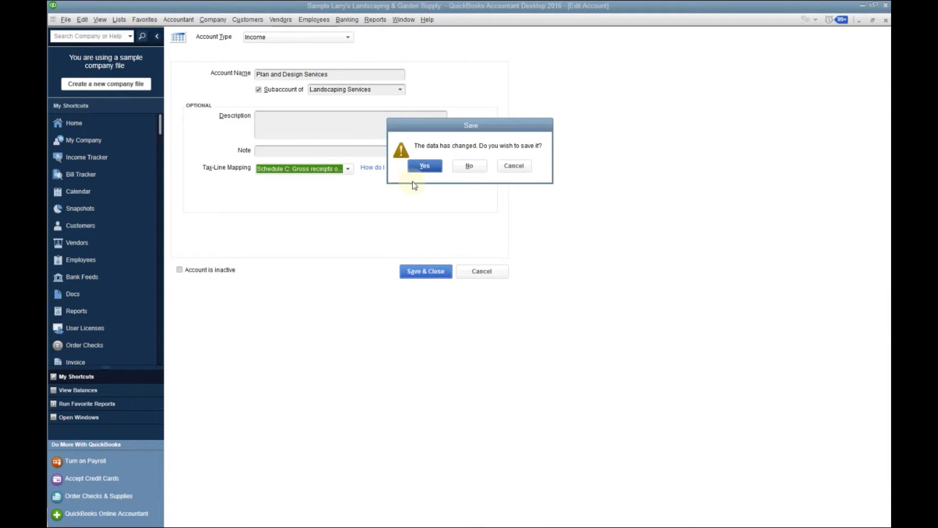
click(424, 168)
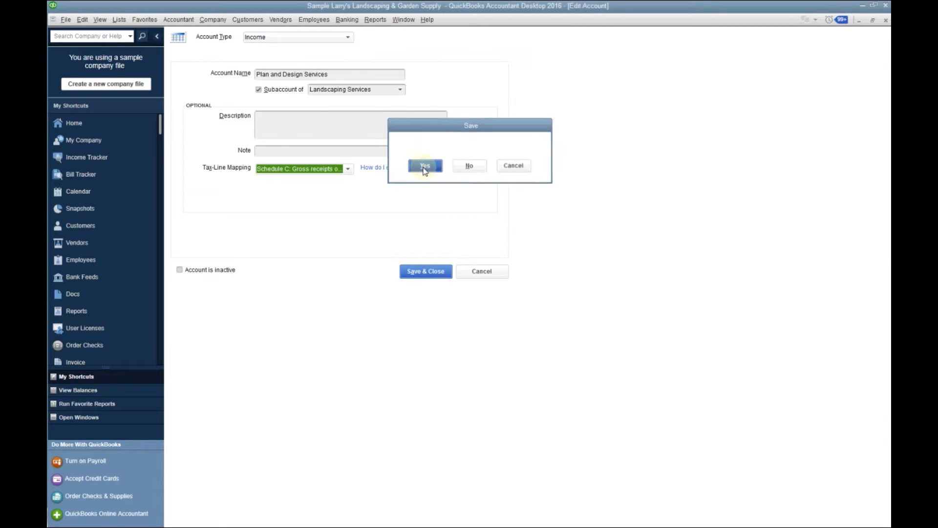
Set the new account's type to Expense and name it Training
click(348, 38)
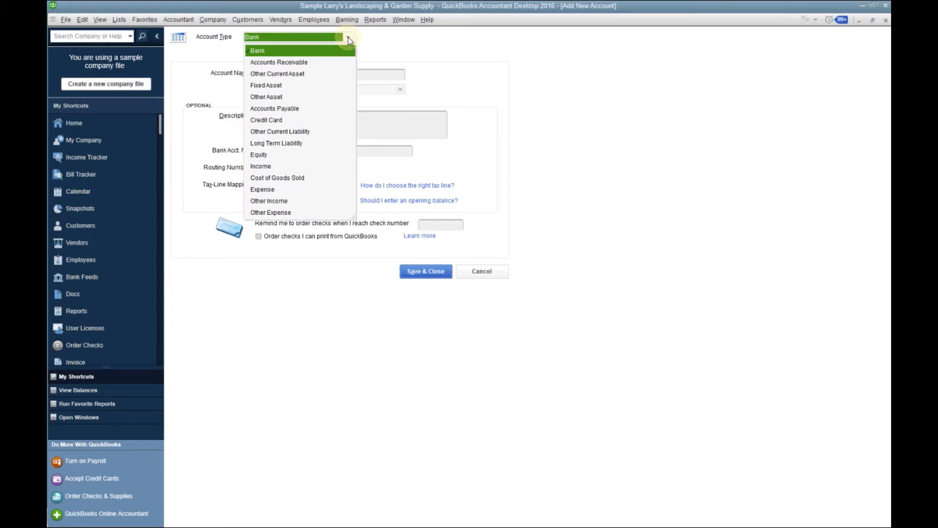
click(277, 190)
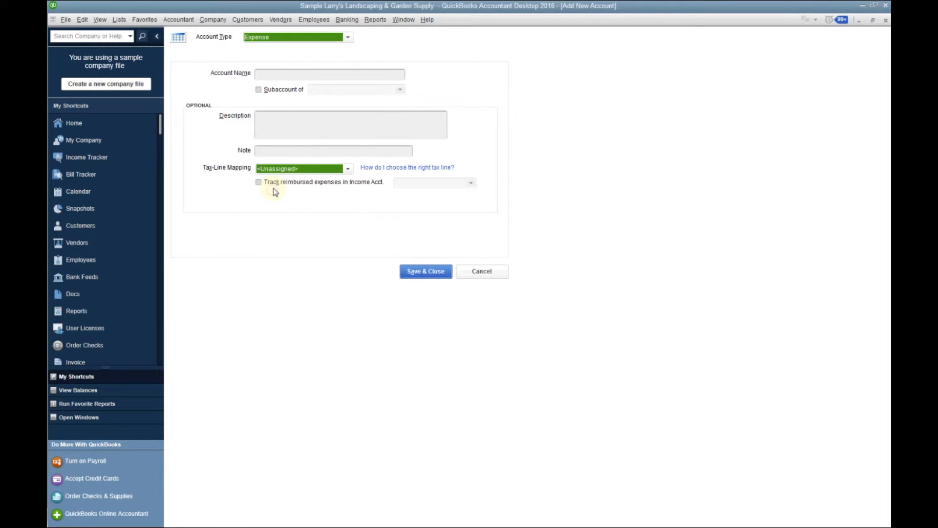
click(289, 74)
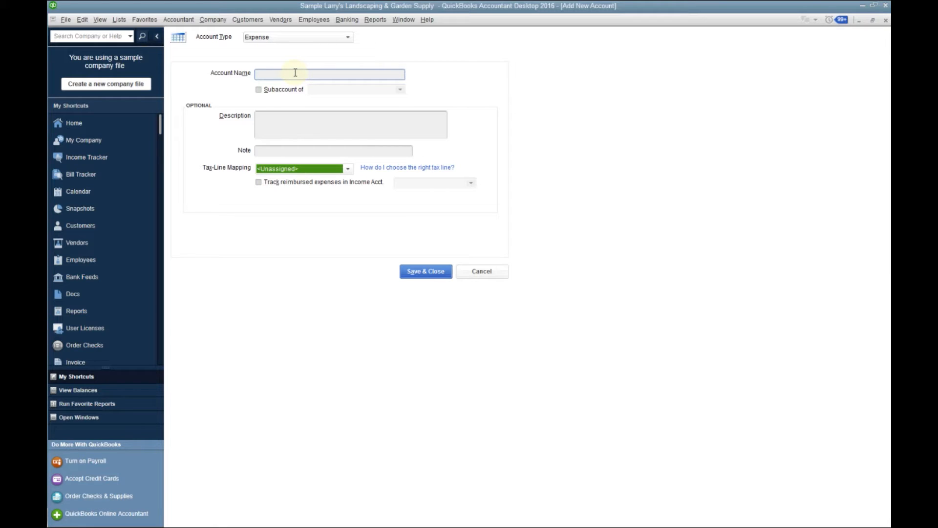
text(Training)
Map the Training account to the tax line Schedule C: Other business expenses and save the account
click(350, 168)
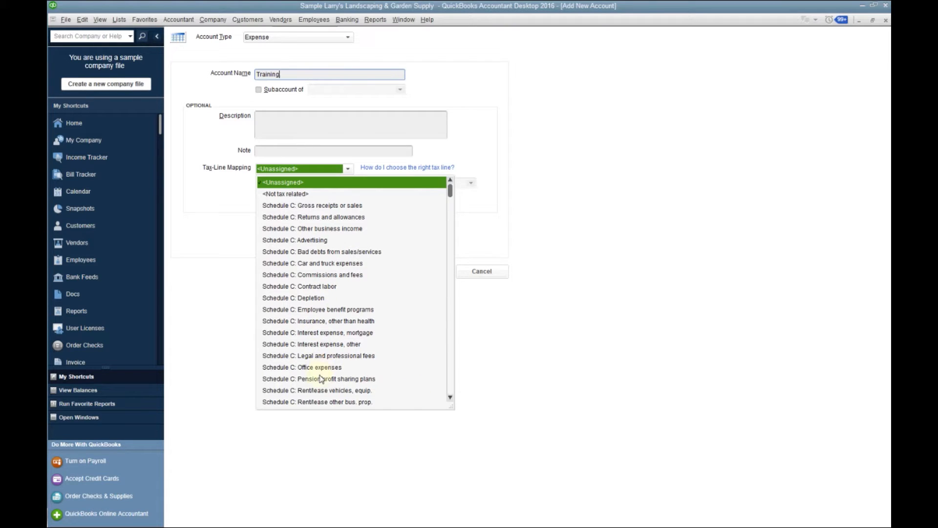
click(450, 399)
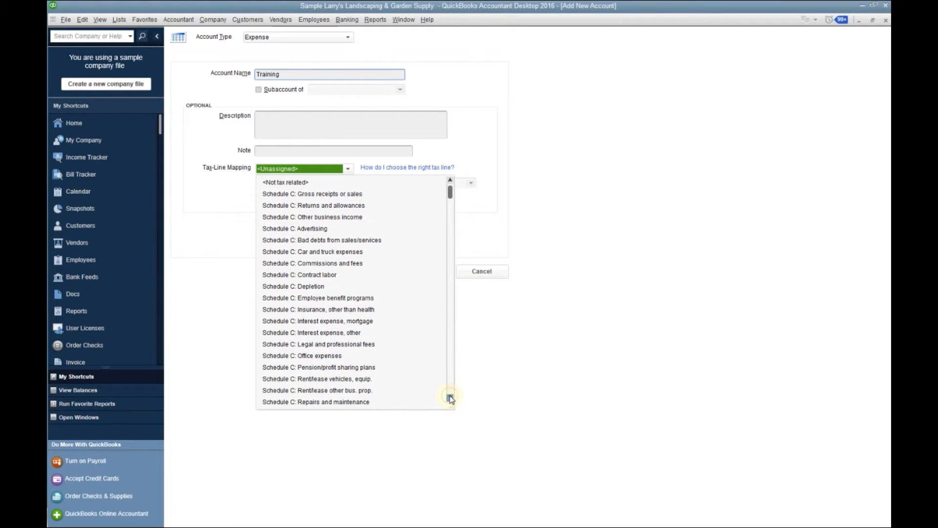
drag(450, 398, 451, 399)
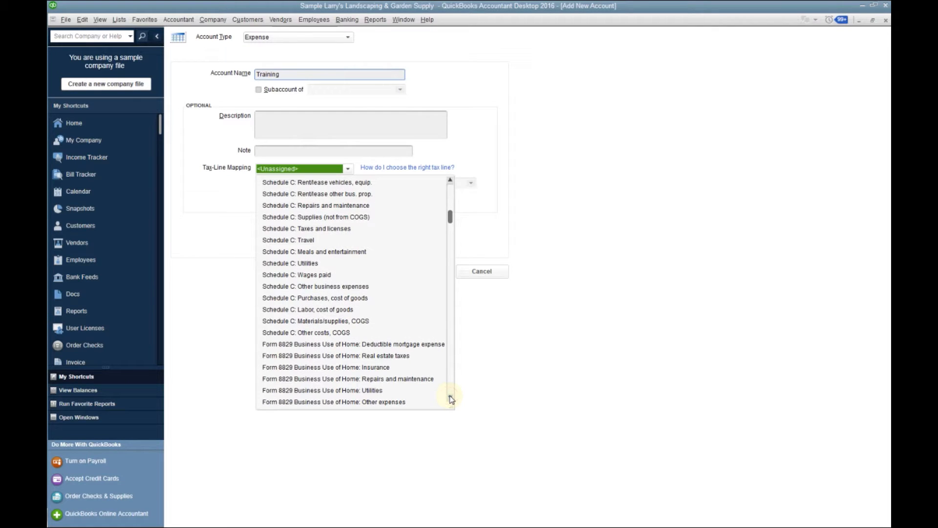
drag(450, 399, 450, 398)
drag(451, 192, 450, 192)
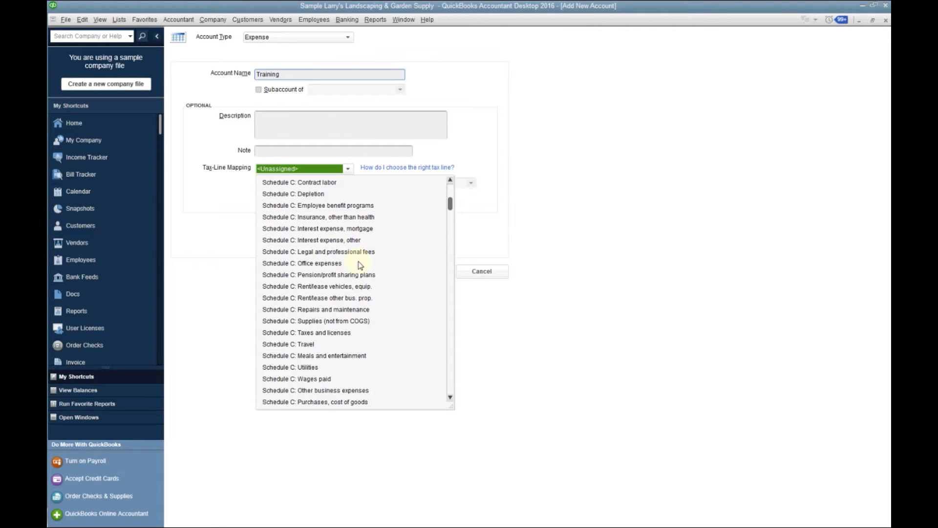
click(355, 391)
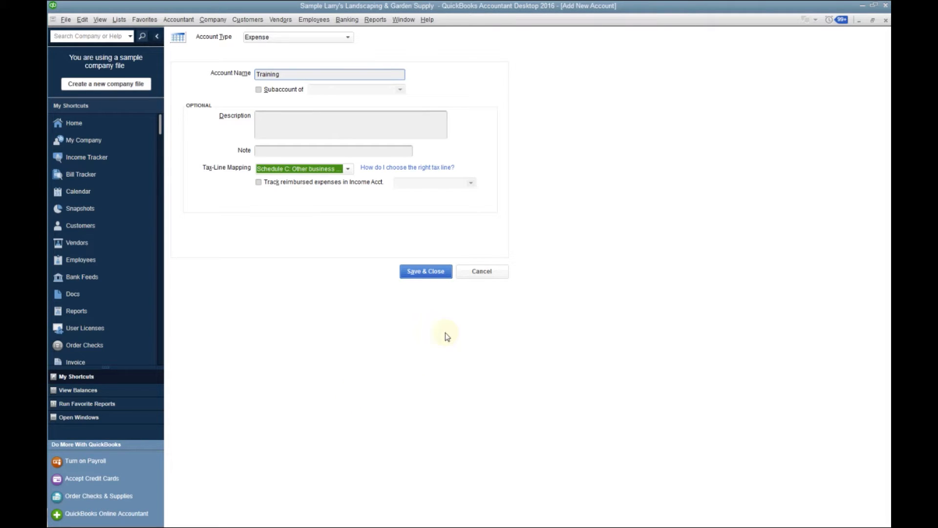
click(428, 272)
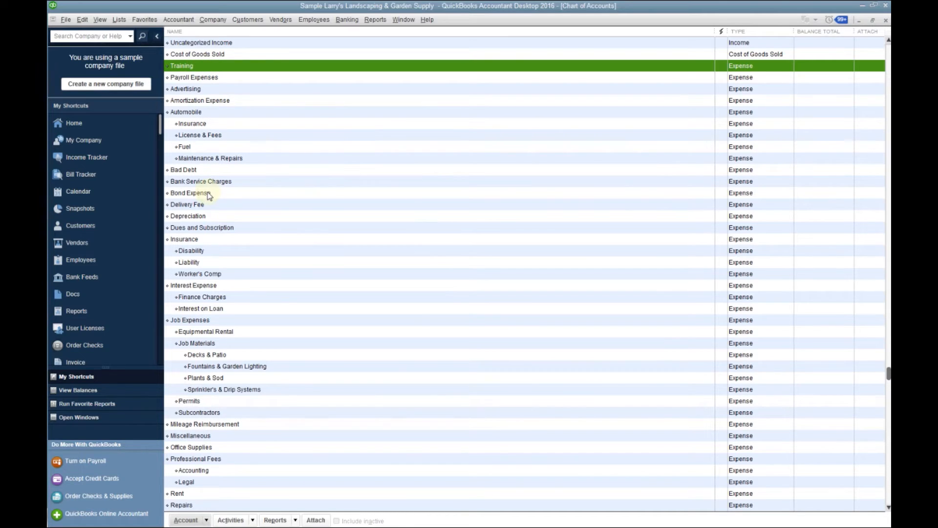
Delete the Bond Expense account from the Chart of Accounts
click(209, 195)
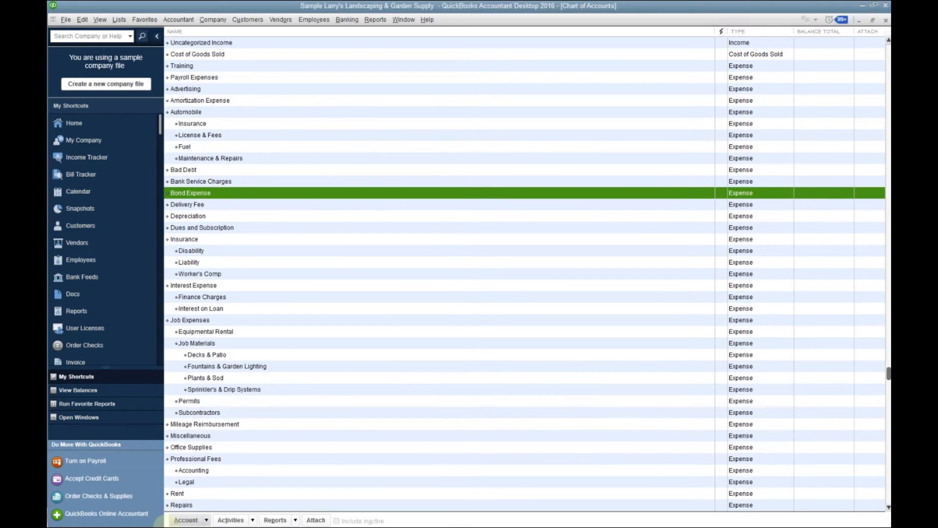
click(181, 521)
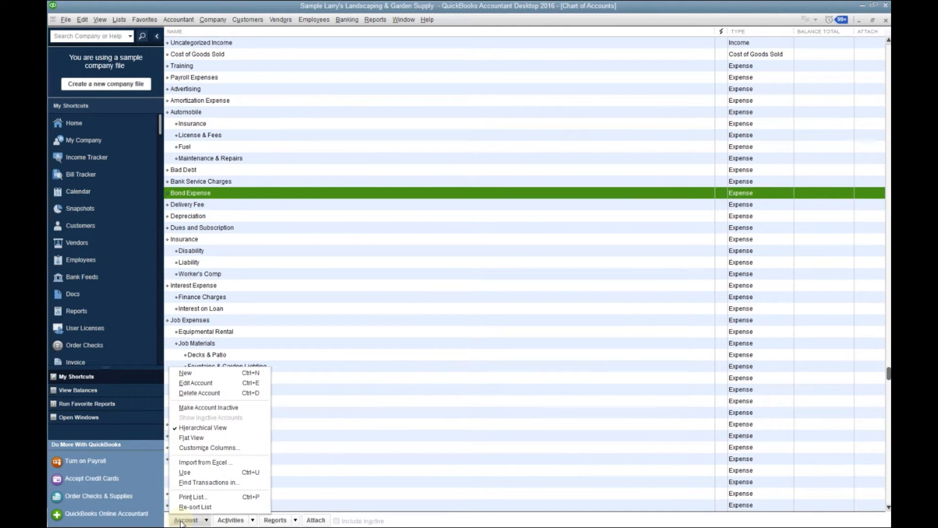
click(198, 393)
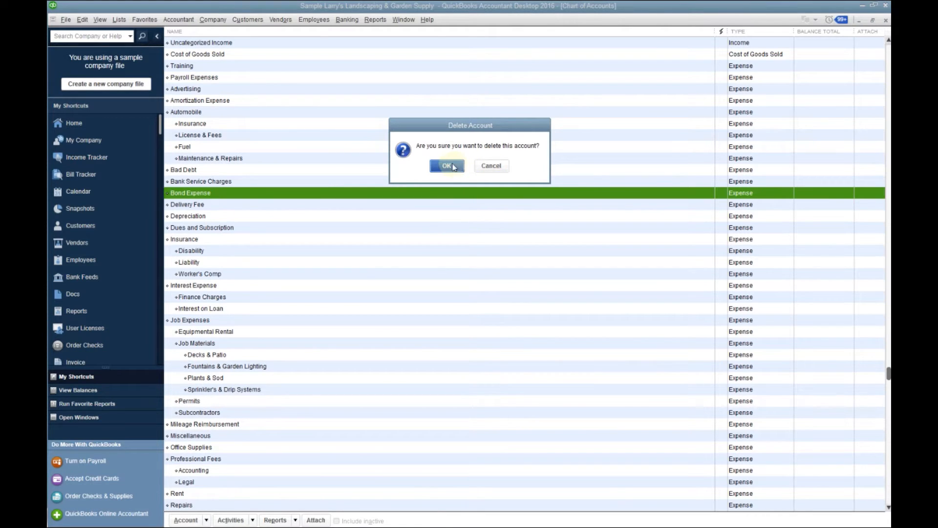
click(454, 167)
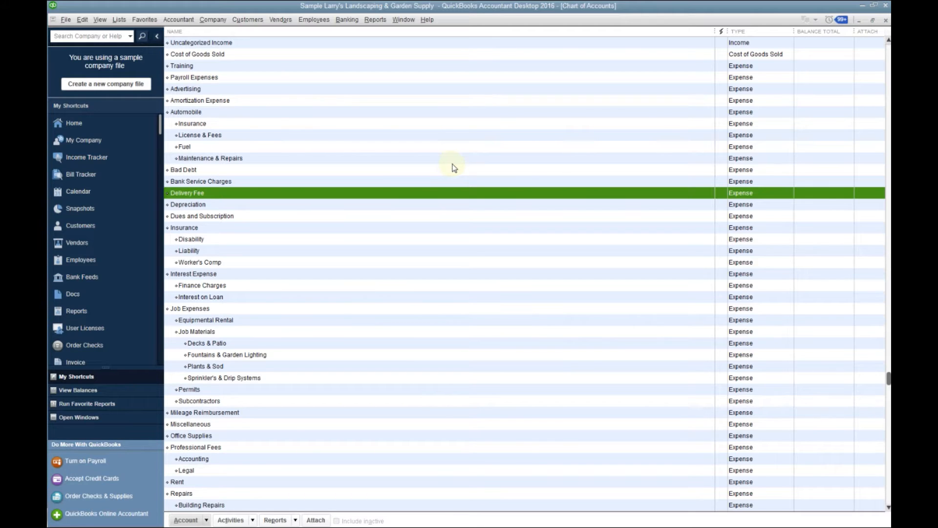
Open the My Company page and start editing the company information
click(209, 19)
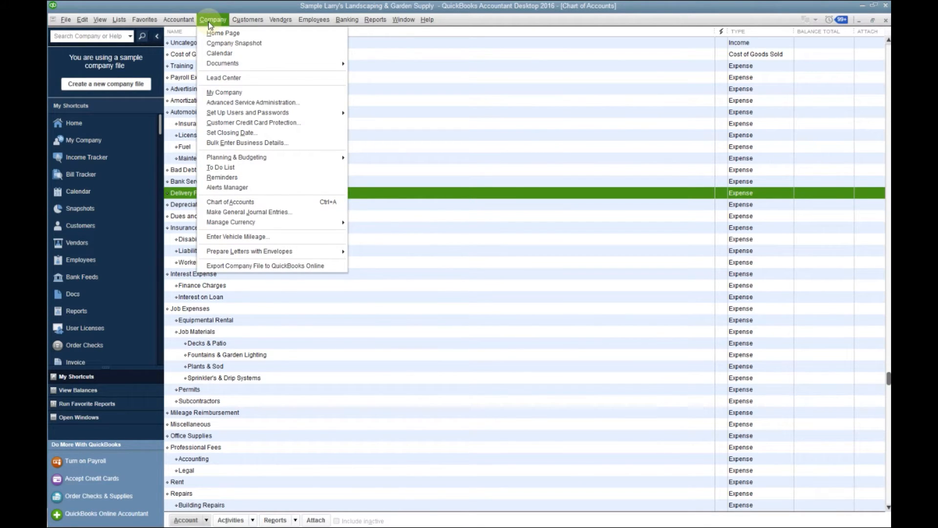
click(235, 93)
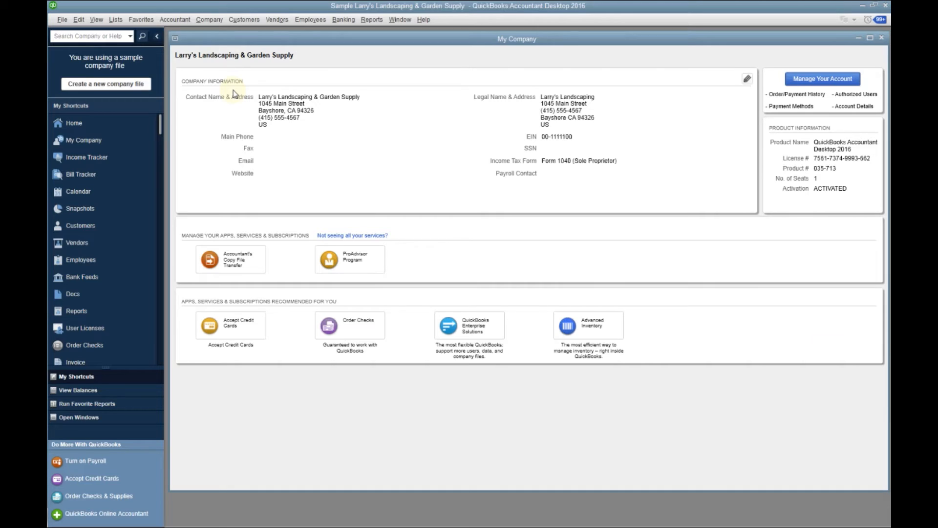
click(747, 79)
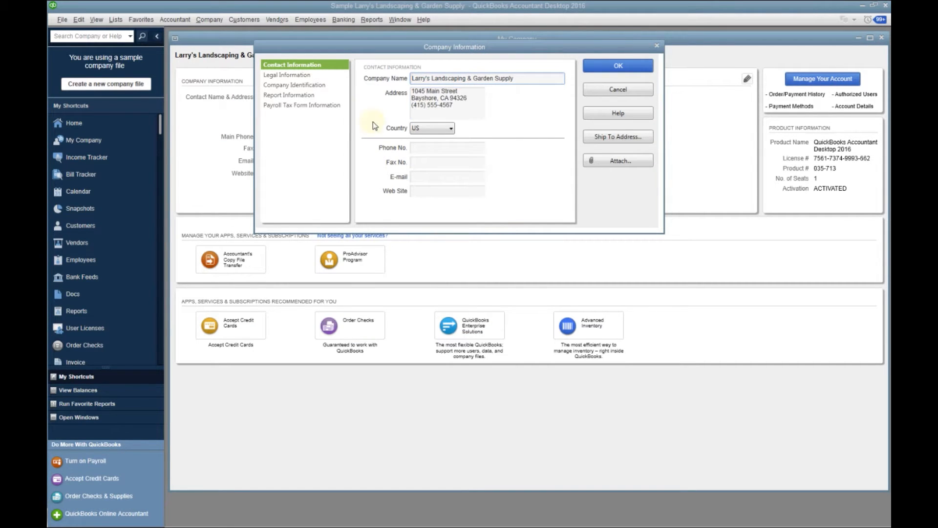
Review the company's legal information and company identification details
click(303, 76)
click(470, 78)
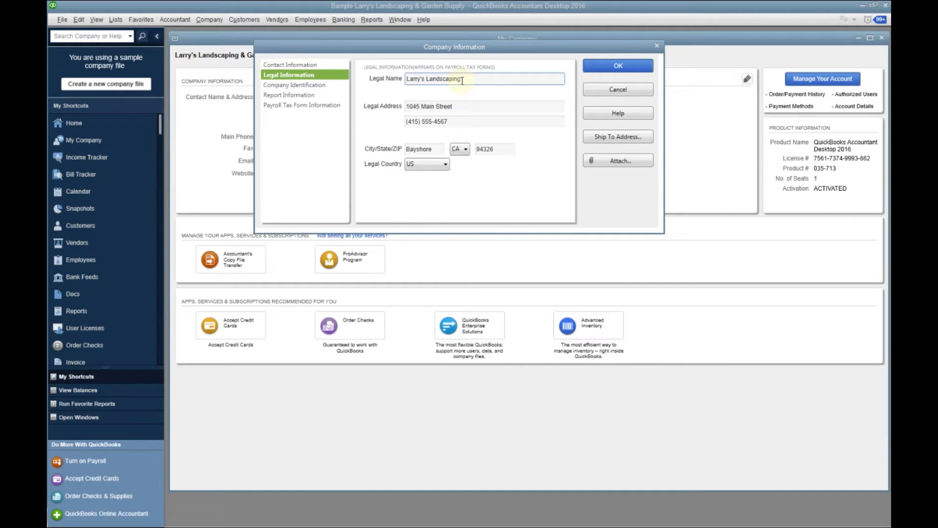
click(327, 90)
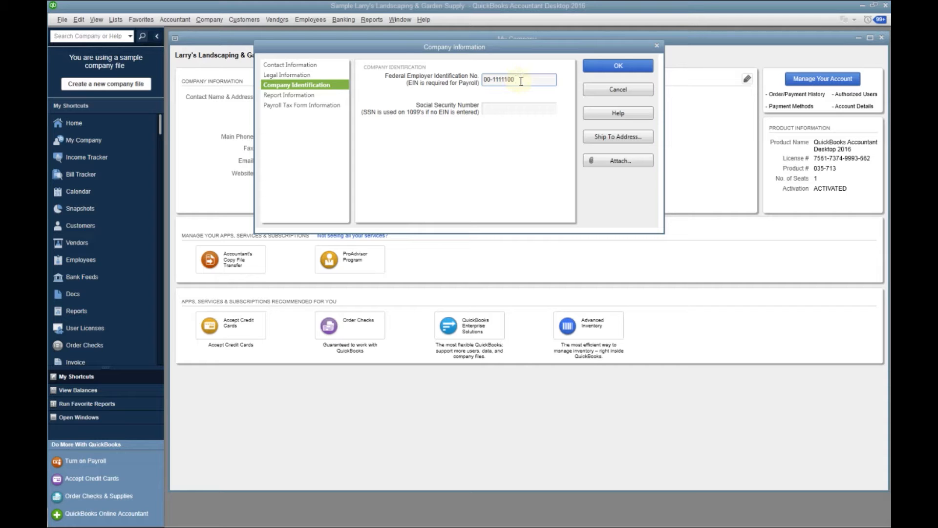
In the company's report information, set the fiscal year's first month to January and the income tax form to Form 1120S (S Corporation)
click(300, 96)
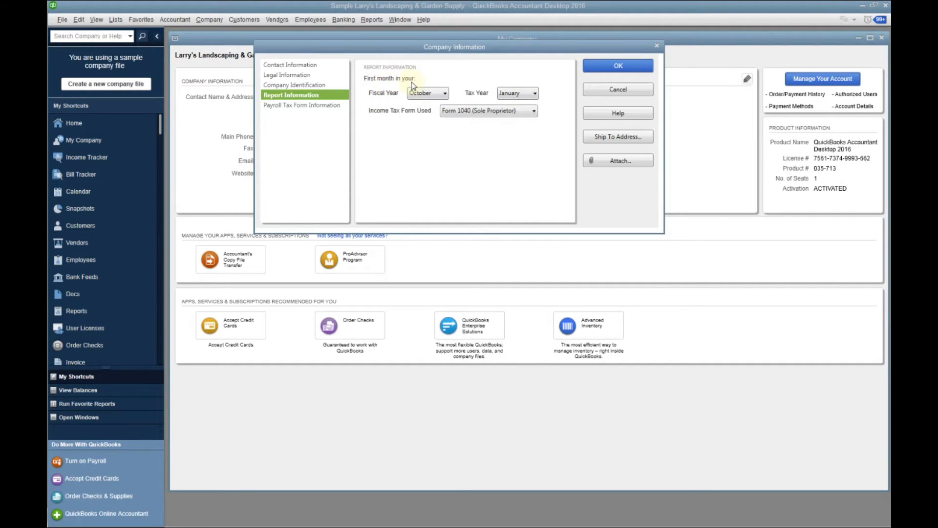
click(444, 94)
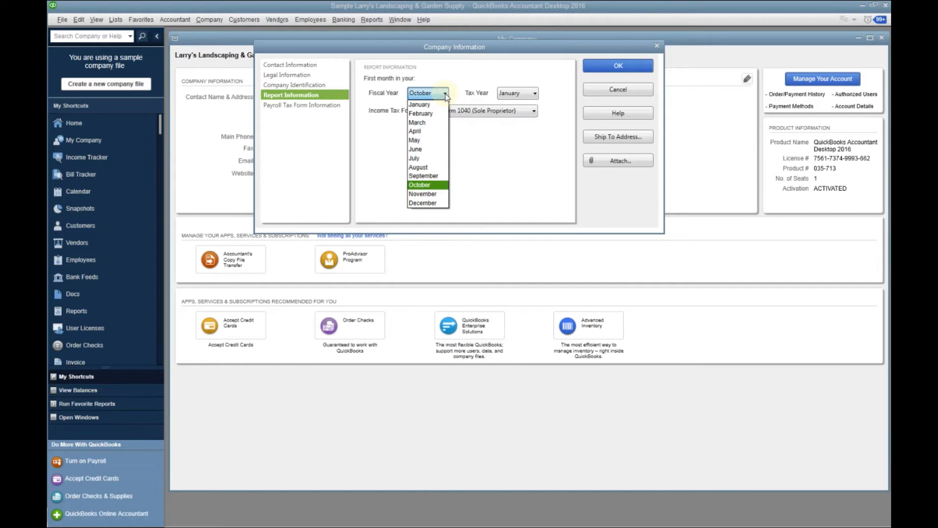
click(426, 105)
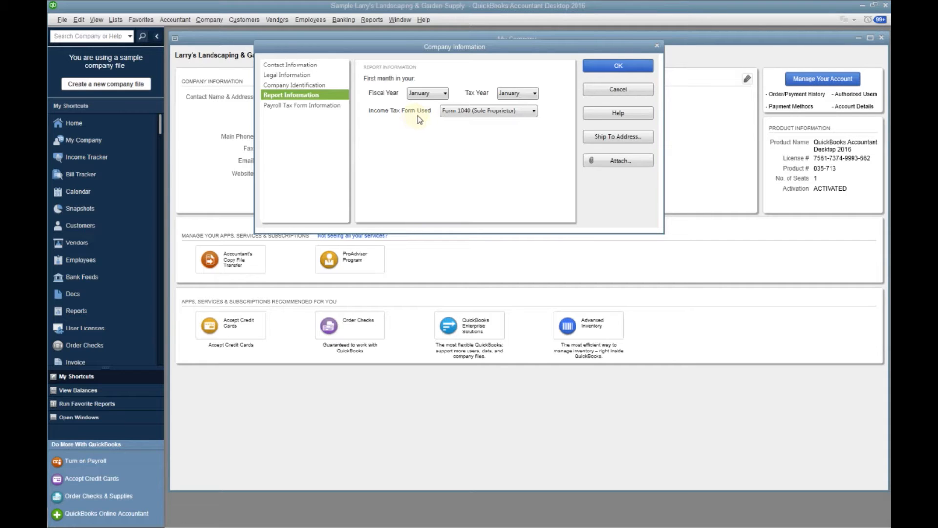
click(535, 111)
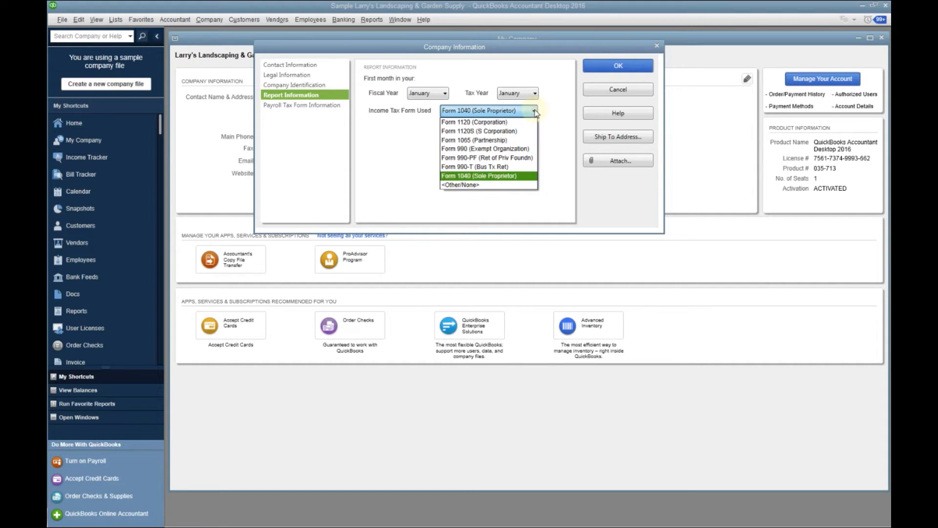
click(490, 132)
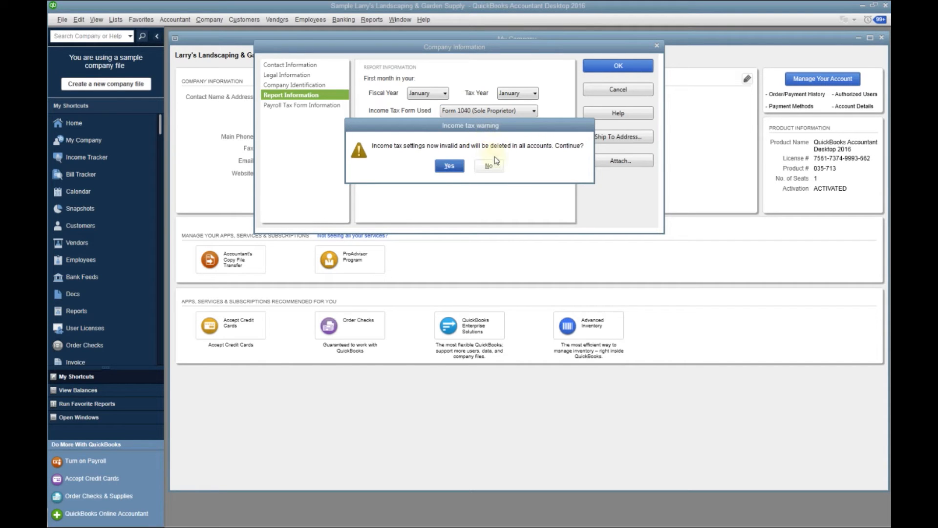
click(456, 167)
click(456, 167)
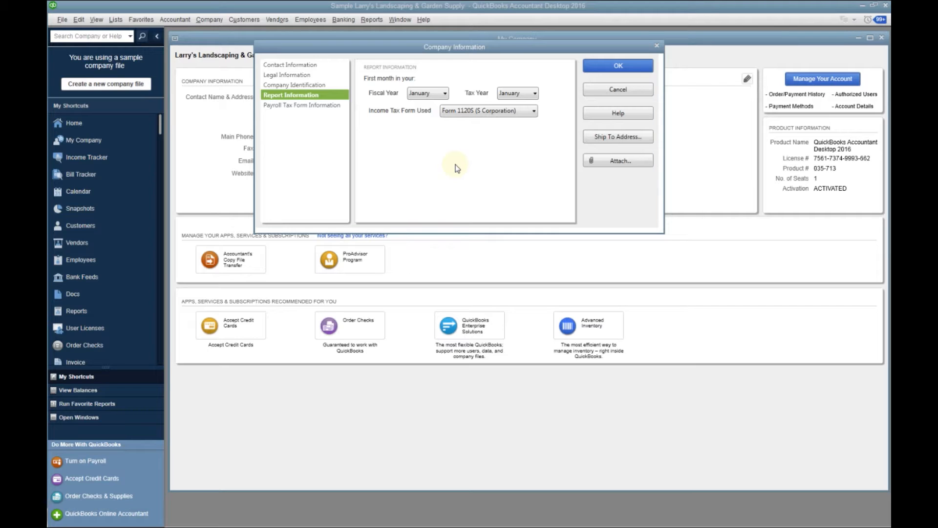
Save the company information and close the My Company and Chart of Accounts windows
click(617, 67)
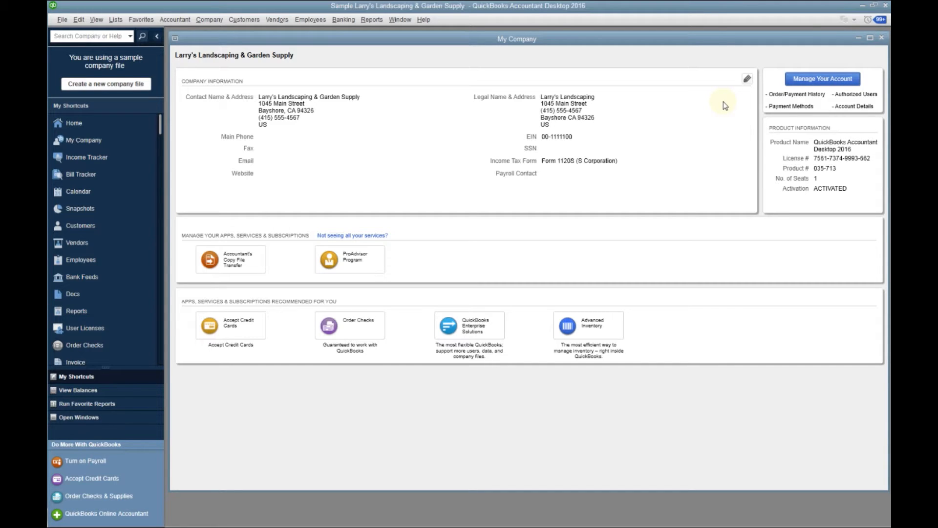
click(882, 38)
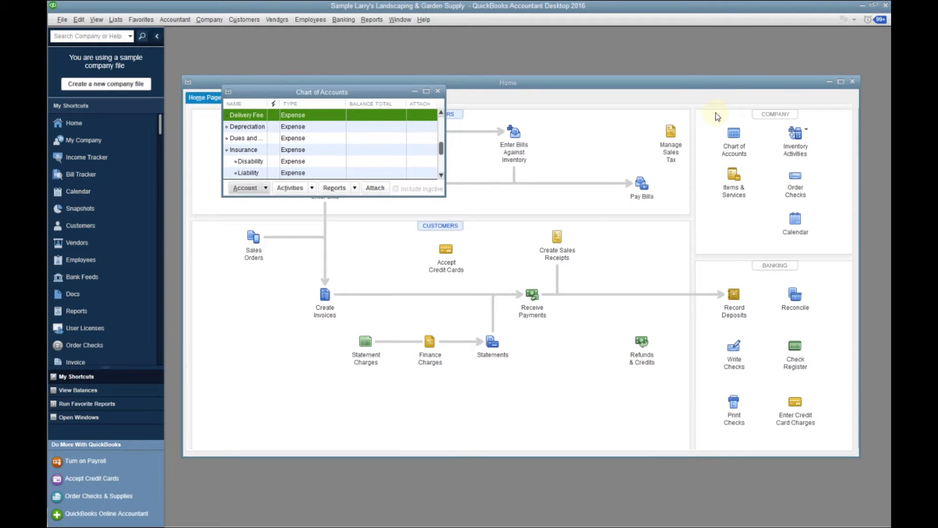
click(438, 91)
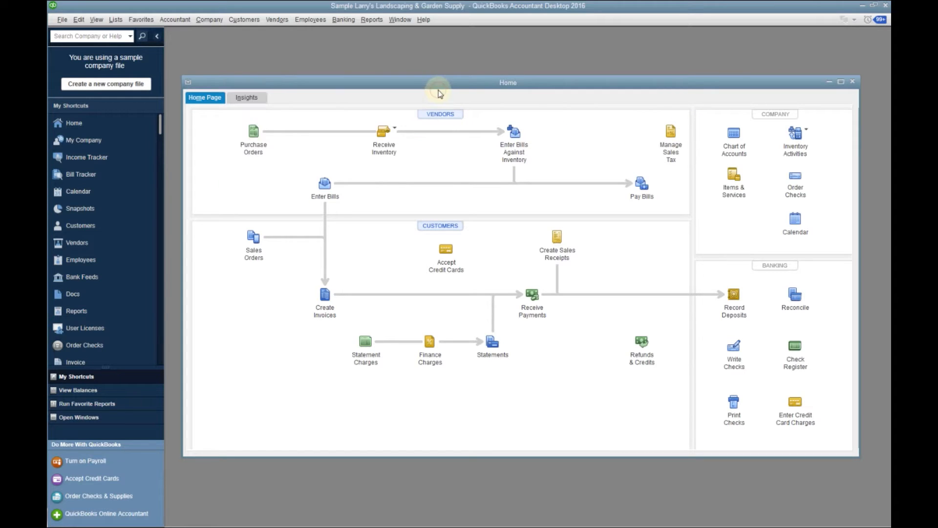
Run the Profit & Loss Standard report and set its date range to This Fiscal Year
click(373, 20)
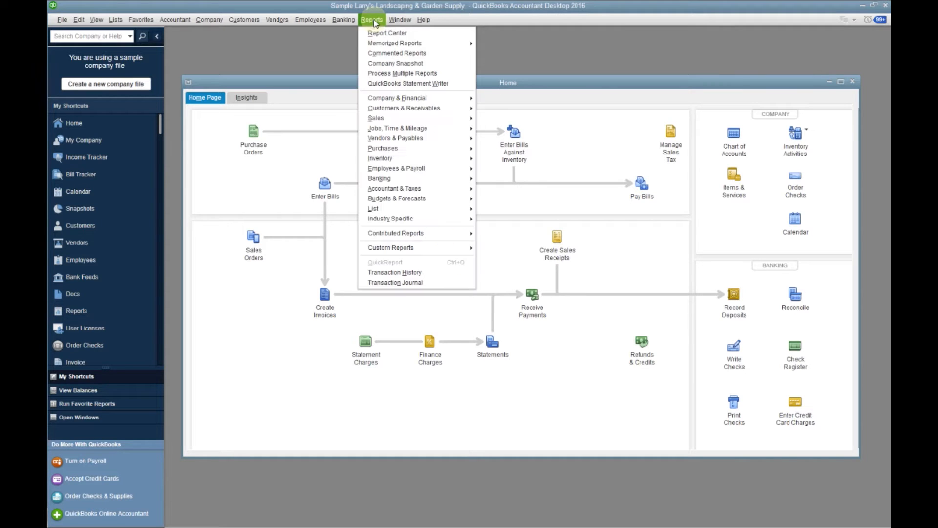
mouse_move(391, 98)
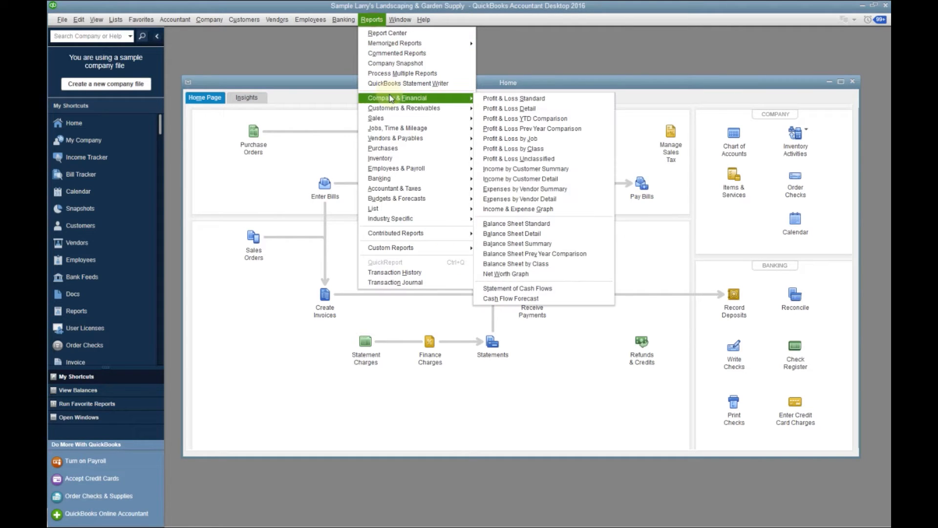
click(511, 98)
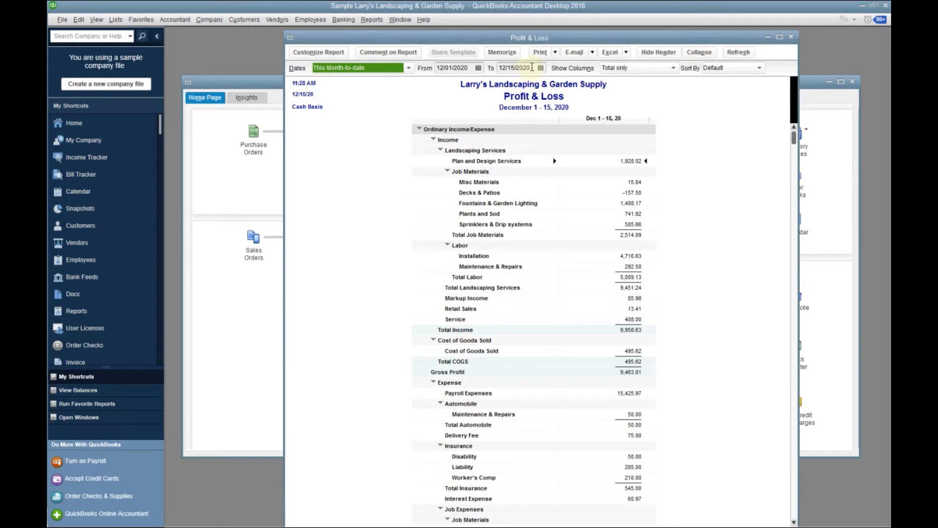
click(407, 70)
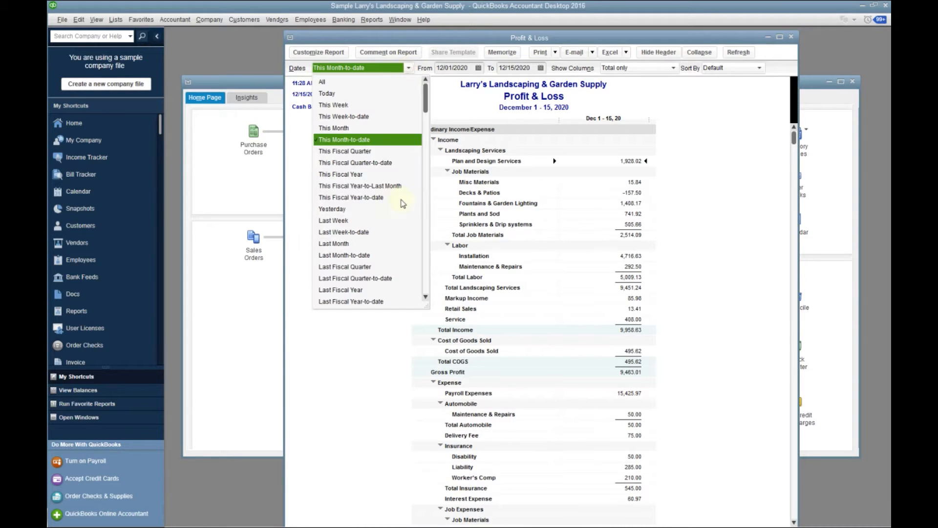
click(348, 175)
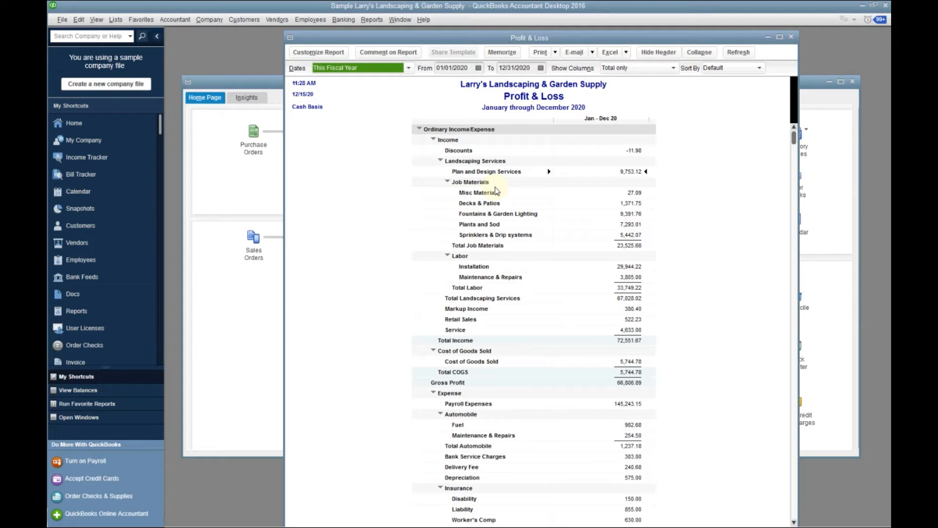
Customize the Profit & Loss report to add Previous Year subcolumns with $ Change and % Change
click(323, 52)
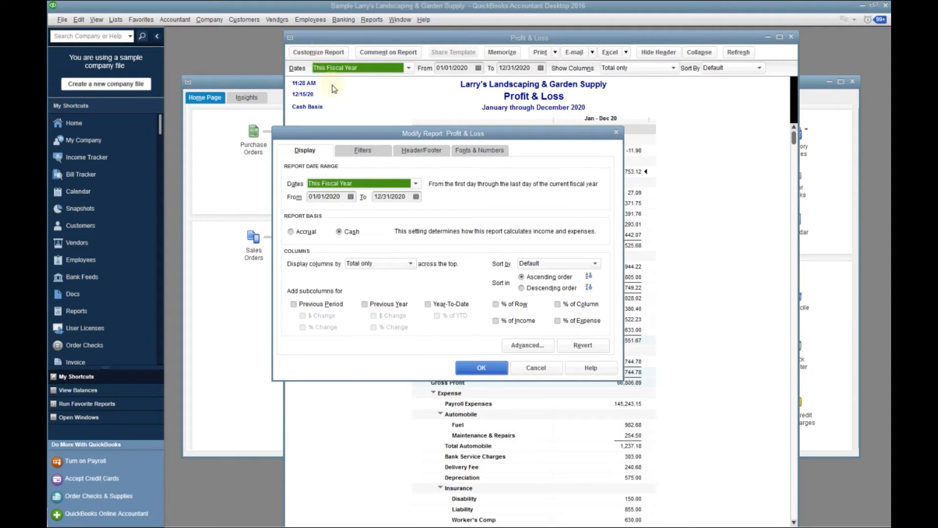
click(365, 305)
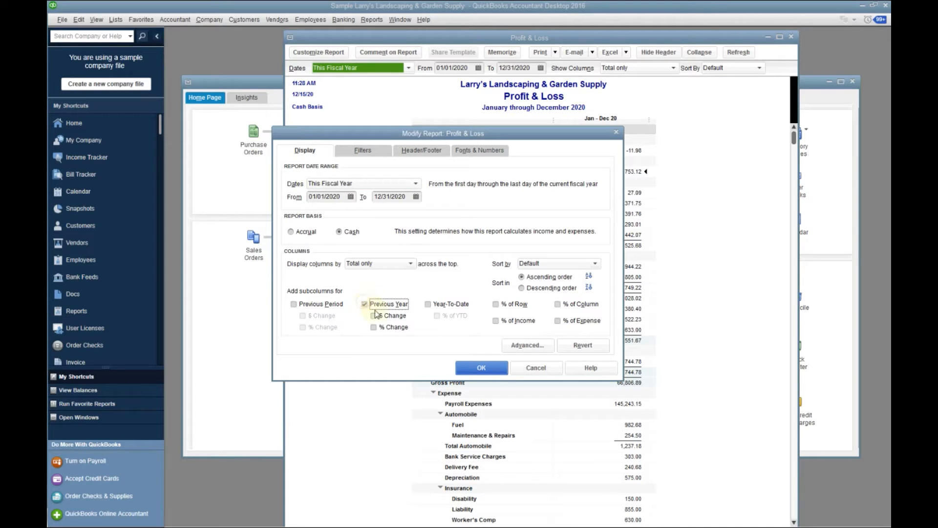
click(374, 317)
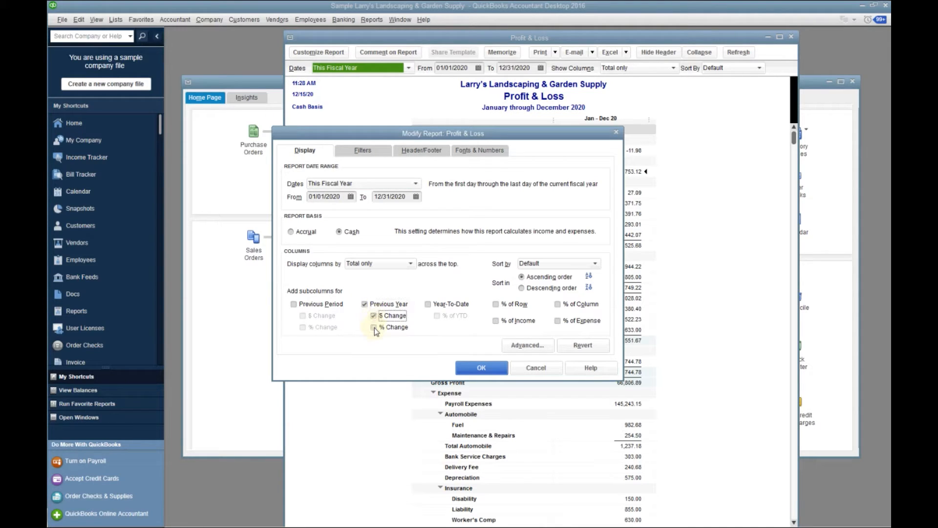
click(374, 327)
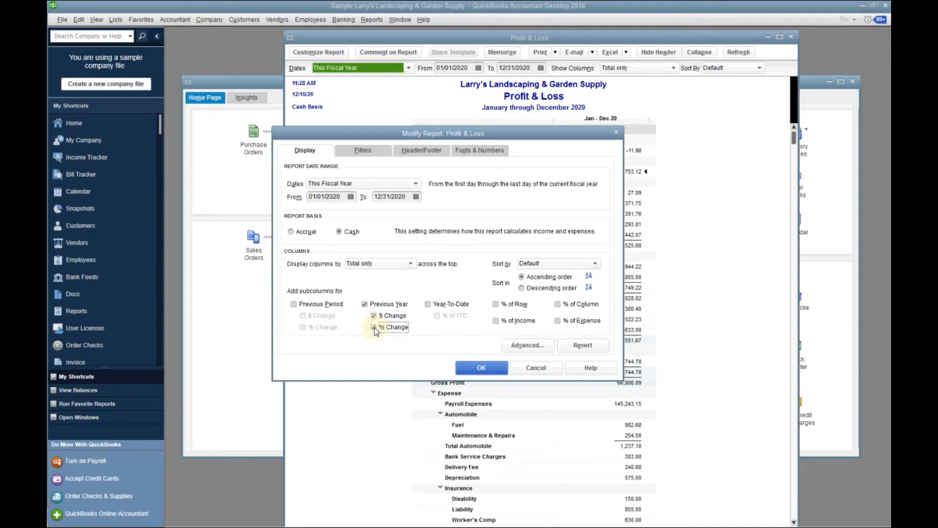
click(473, 371)
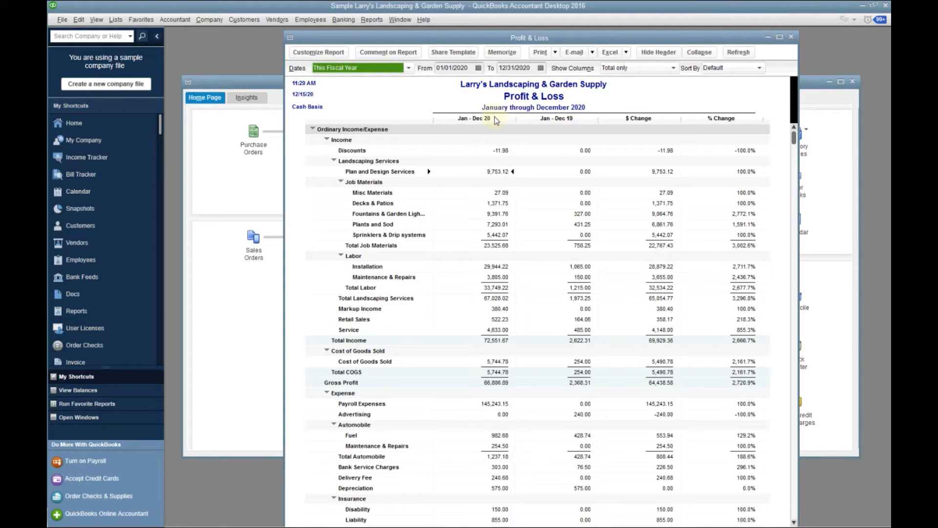
Drill down into the Jan - Dec 20 Service income to view its transaction detail, and close the detail report
click(501, 331)
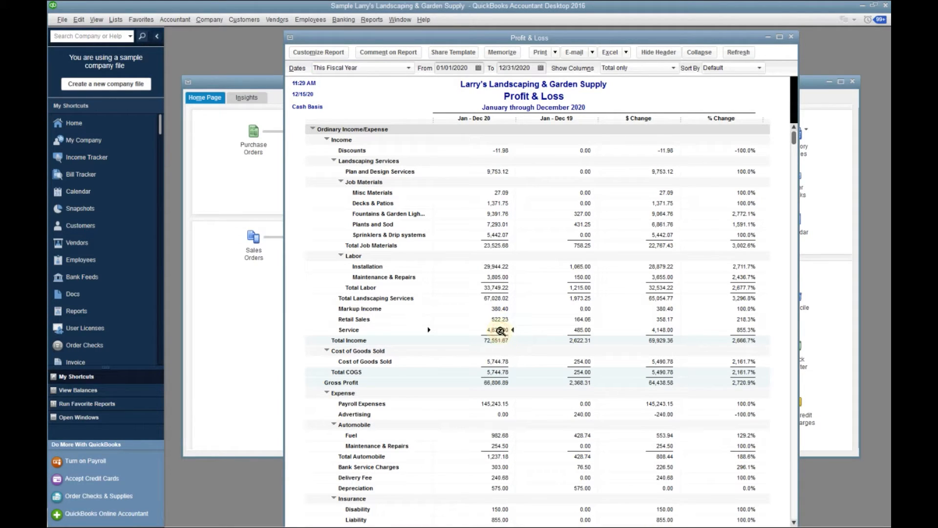
double_click(500, 331)
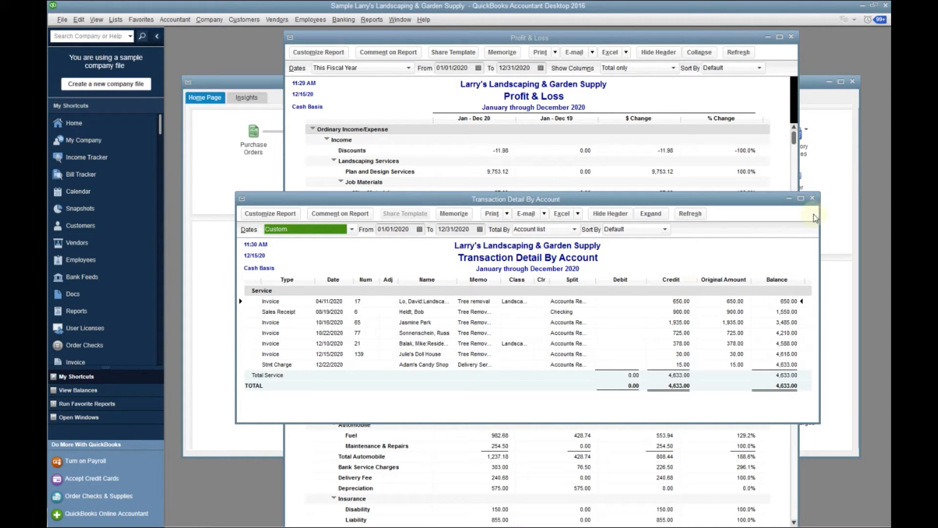
click(812, 199)
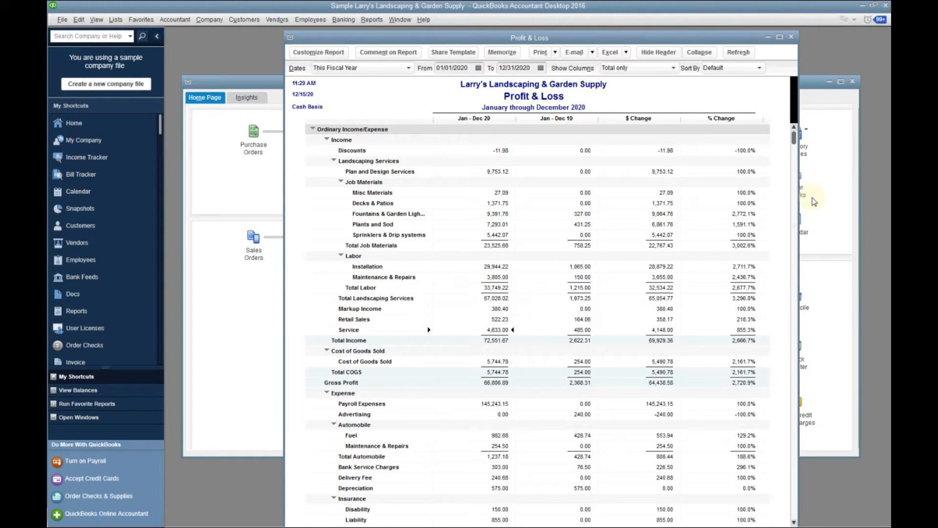
Reopen the Service transaction detail, view the 10/16/2020 invoice of 1,935.00 behind it, and close both windows
double_click(505, 331)
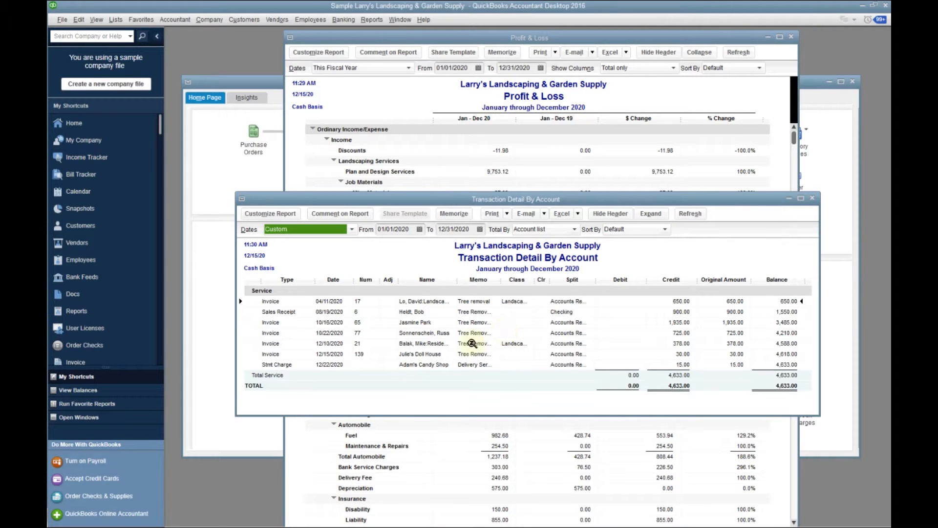
click(676, 323)
double_click(676, 322)
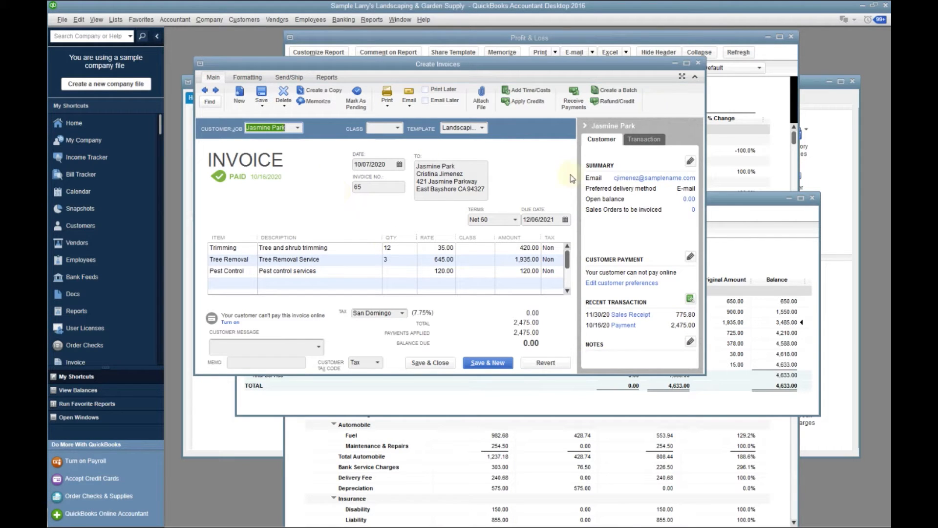
click(697, 63)
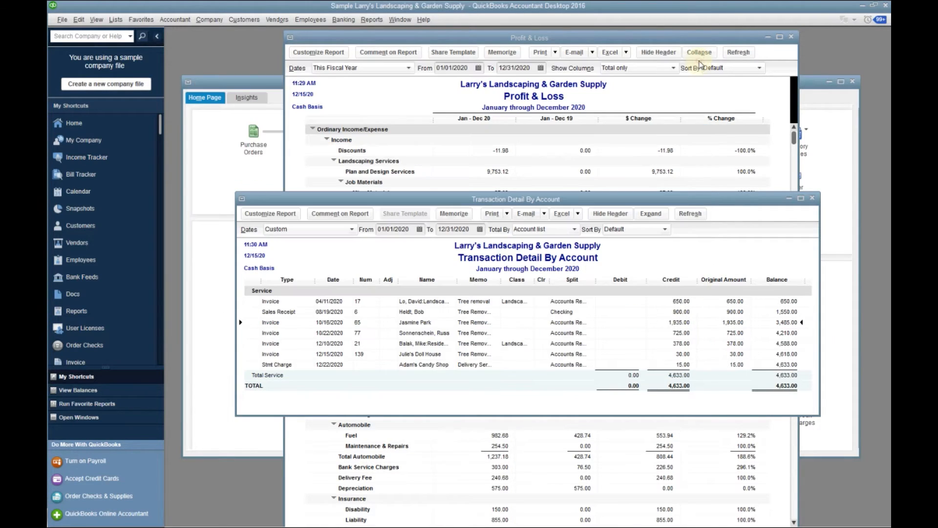
click(812, 198)
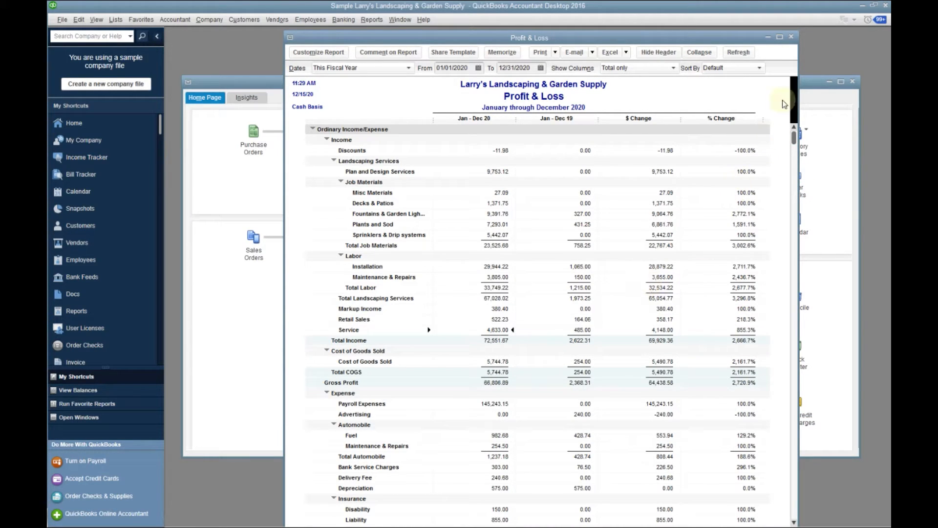
Close the Profit & Loss report without memorizing it and run a fresh Profit & Loss Standard report
click(792, 37)
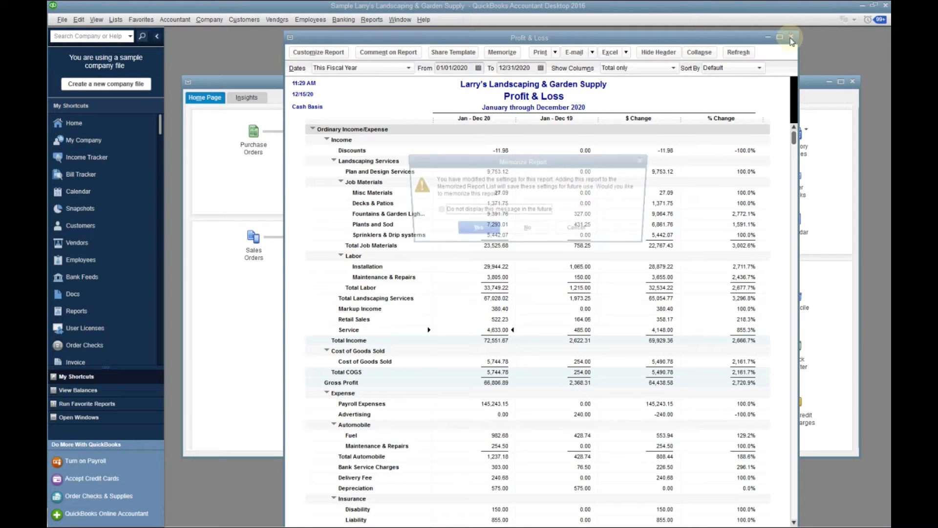
click(532, 231)
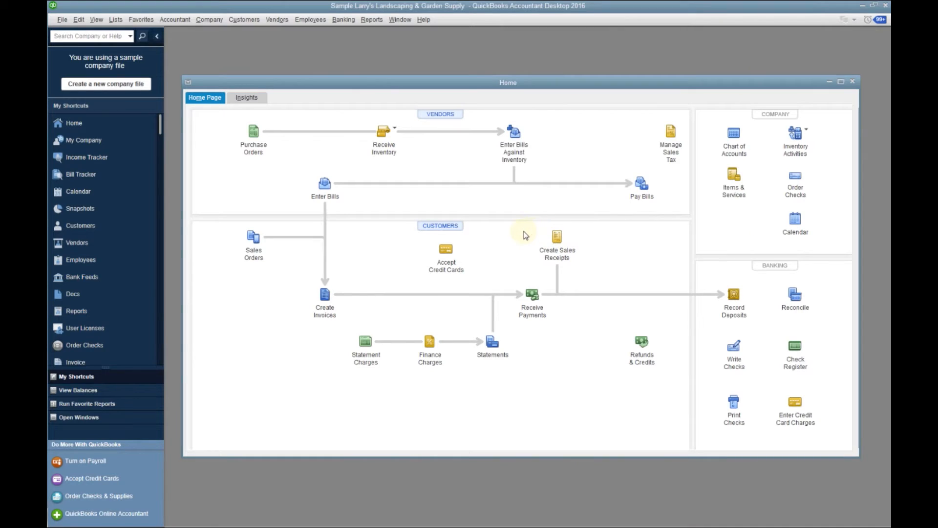
click(371, 21)
mouse_move(396, 98)
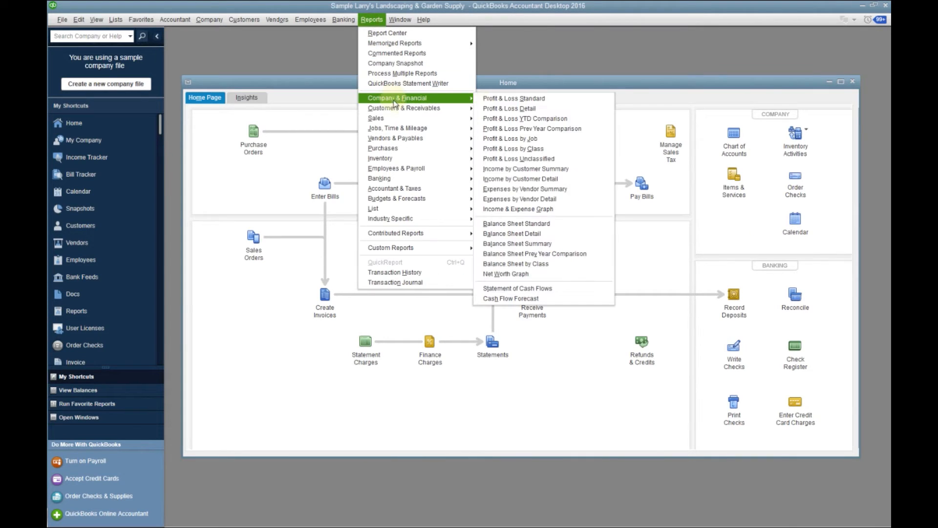
click(514, 98)
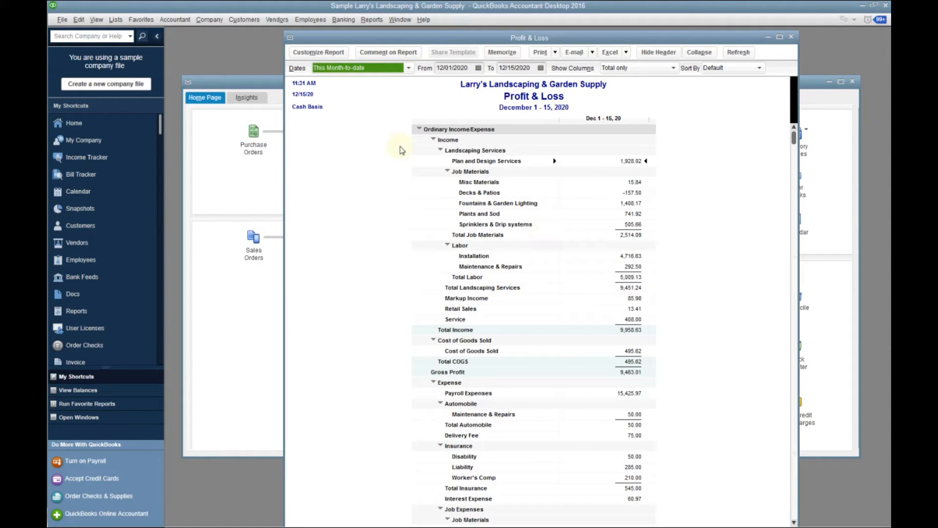
Review the display customization options of the Profit & Loss report and leave them without making changes
click(310, 54)
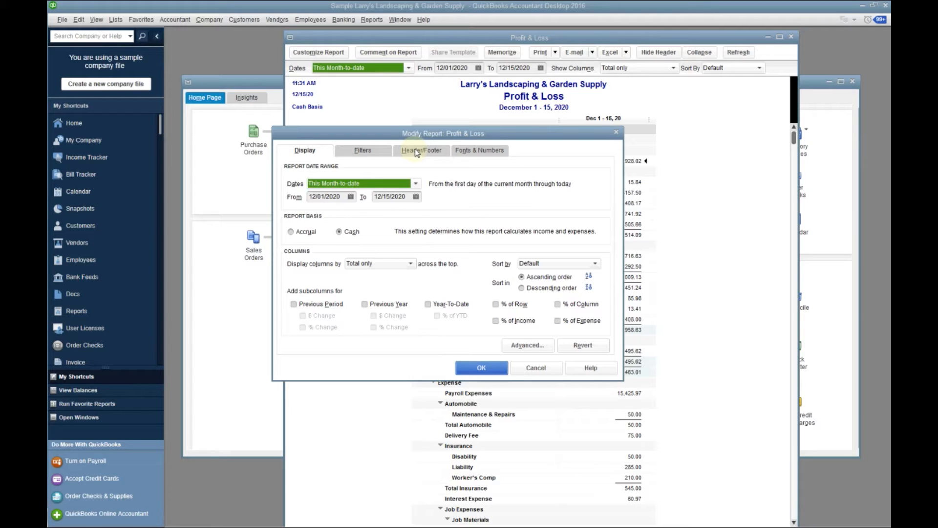
click(615, 133)
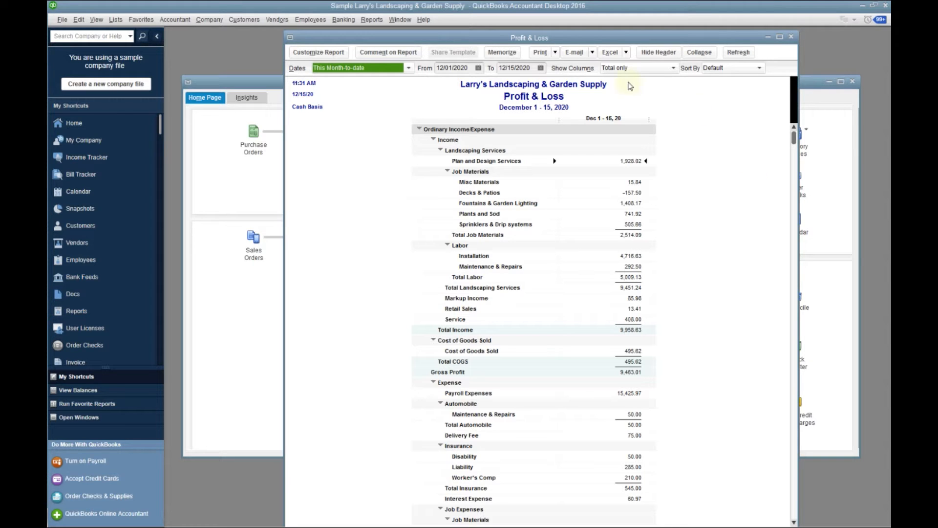
click(322, 53)
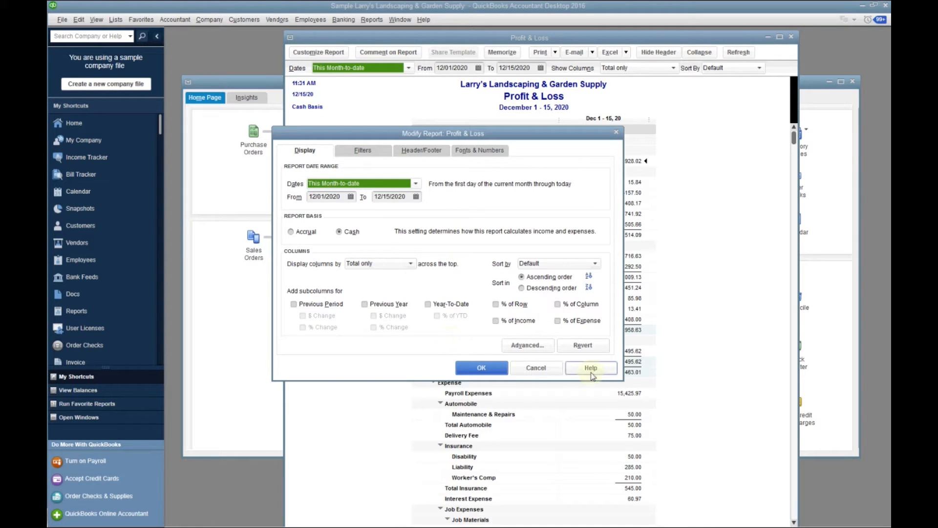
key(Escape)
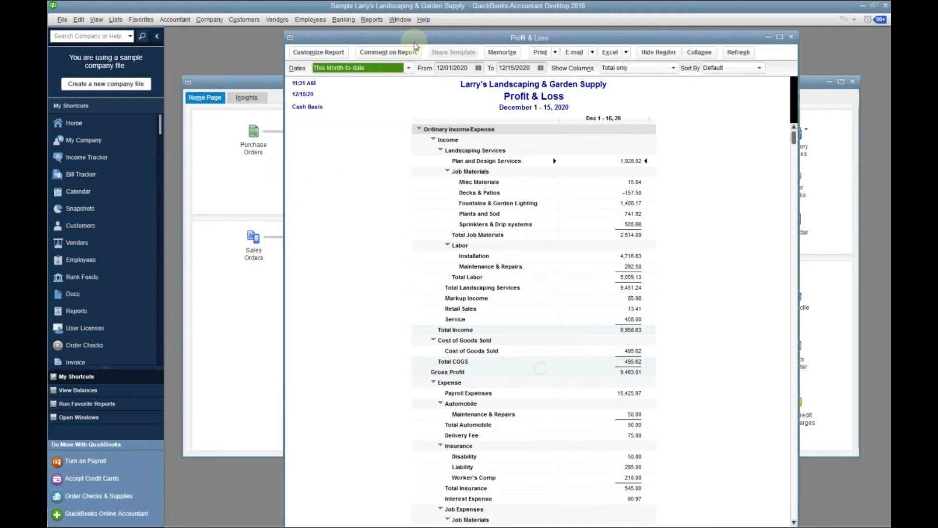
Run the Balance Sheet Standard report from the Company & Financial reports
click(371, 20)
mouse_move(379, 97)
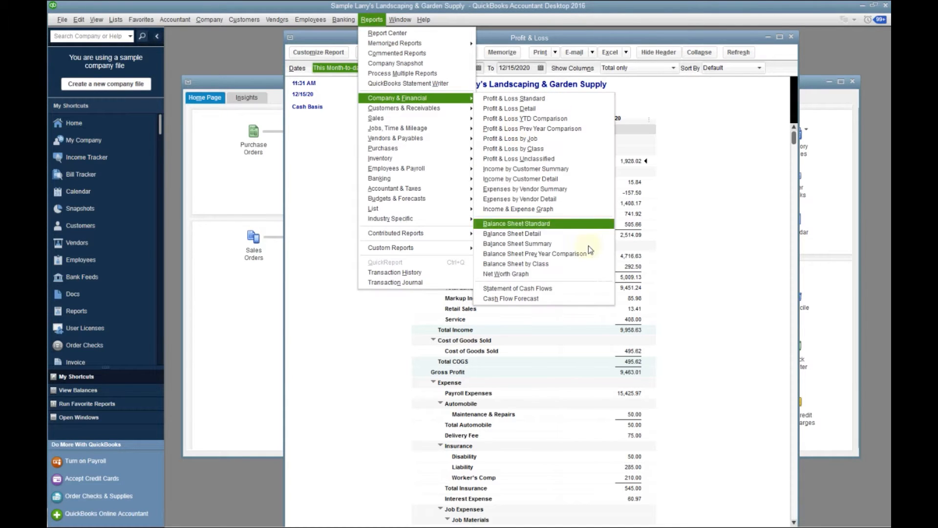
click(547, 224)
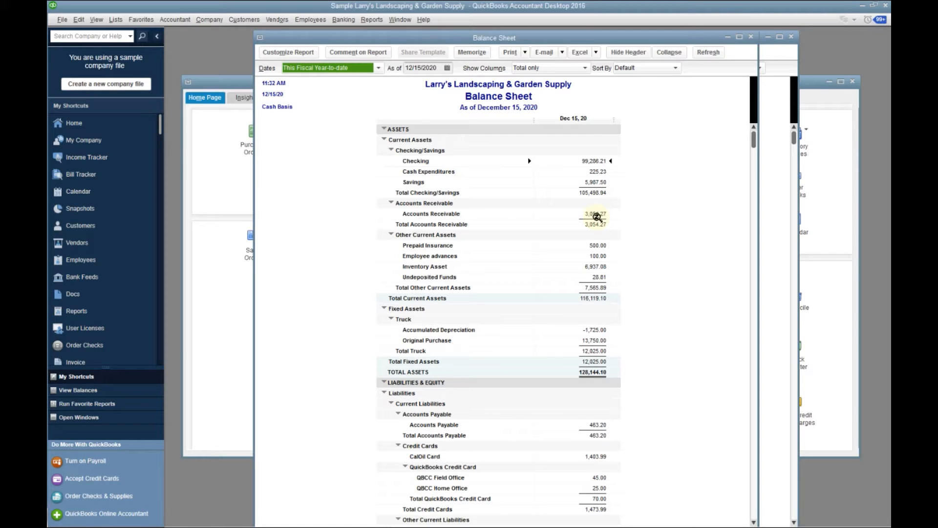
Return to the home page and bring up the Balance Sheet Standard report again from there
click(71, 124)
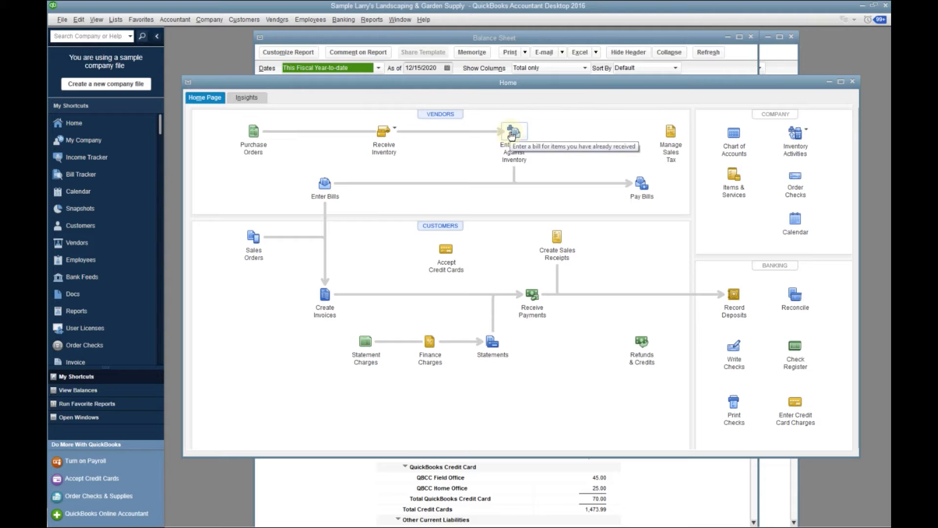
click(372, 21)
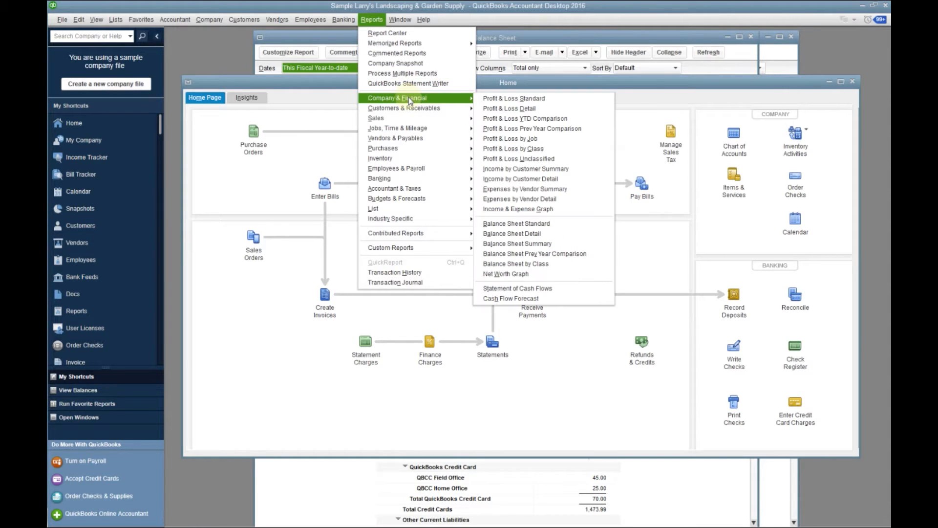
click(532, 224)
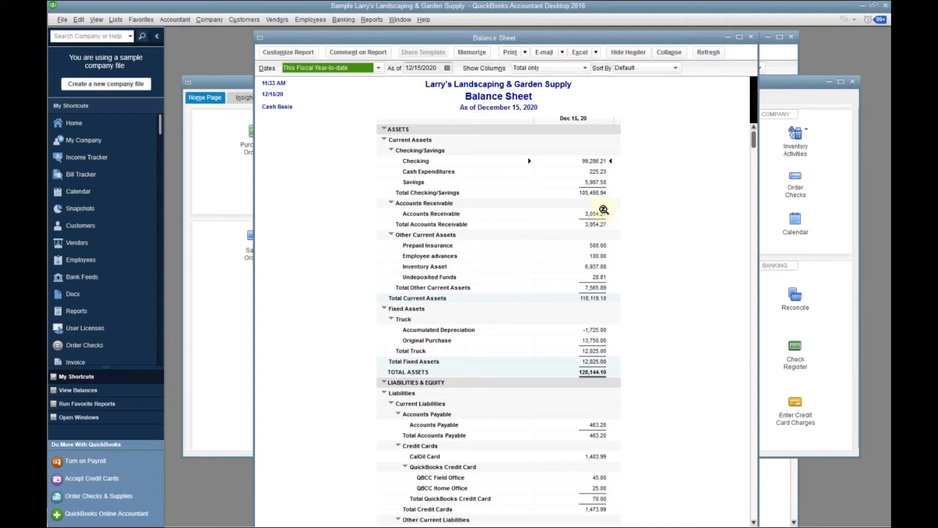
Run the Customer Balance Detail report from the Customers & Receivables reports
click(373, 22)
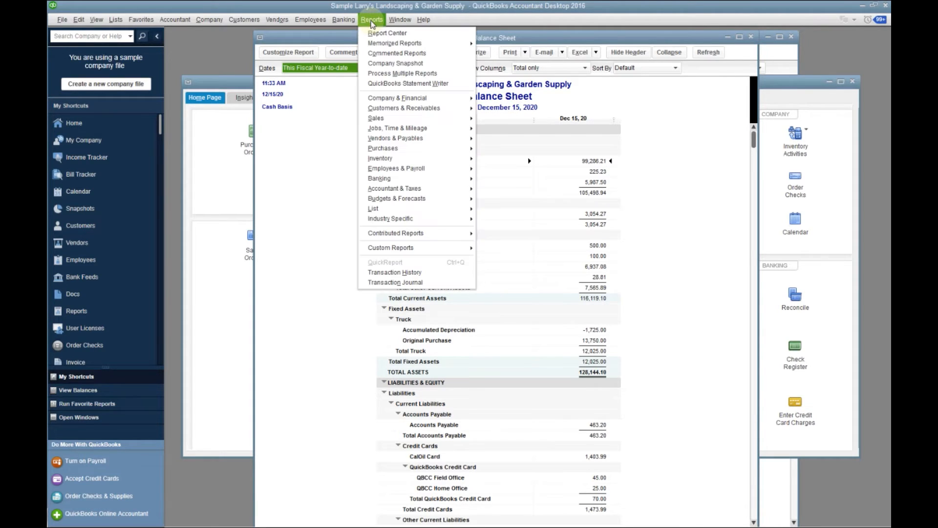
mouse_move(417, 114)
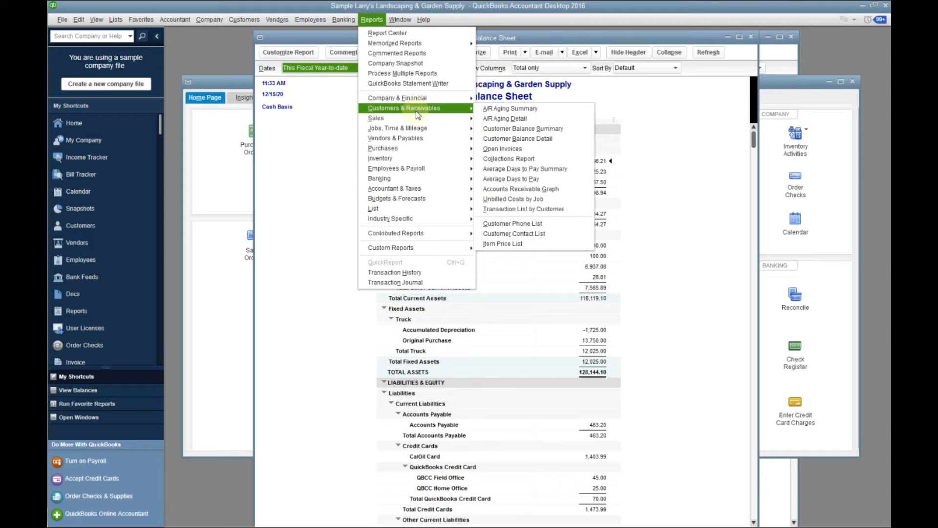
click(513, 140)
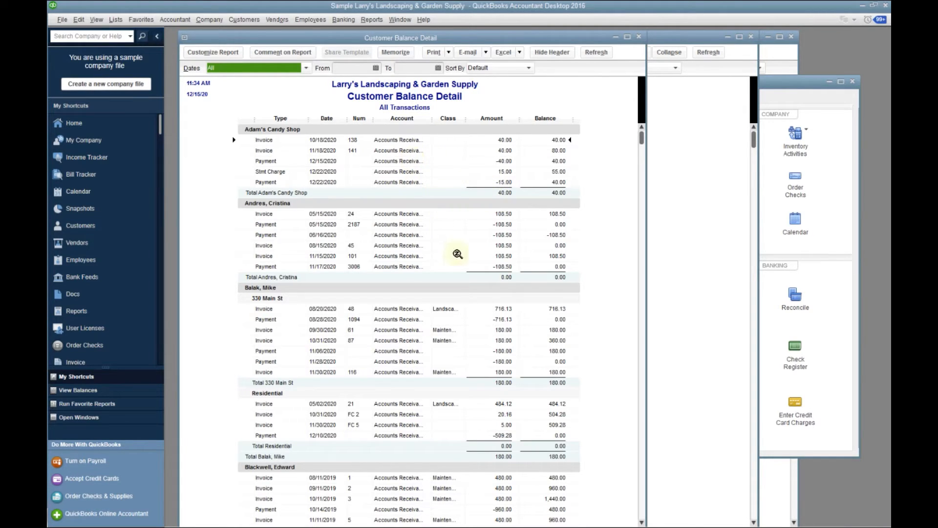
Examine each customer's invoices, payments and balances in the Customer Balance Detail report, and close the report
scroll(447, 259, down, 2)
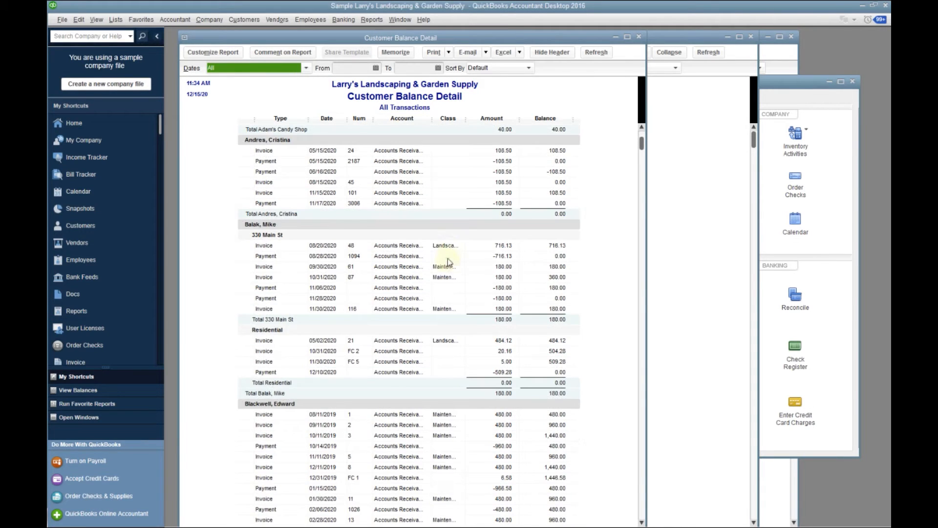
scroll(447, 264, down, 4)
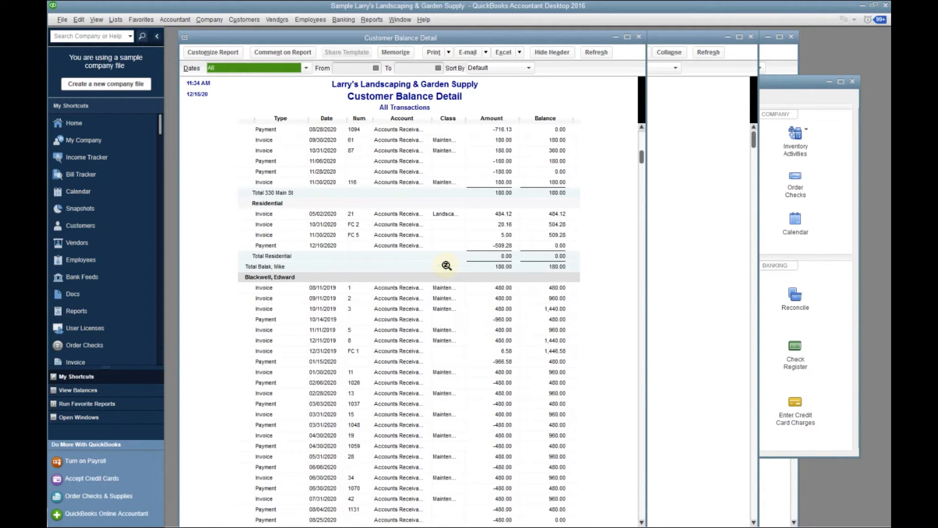
scroll(446, 267, down, 4)
scroll(446, 267, down, 15)
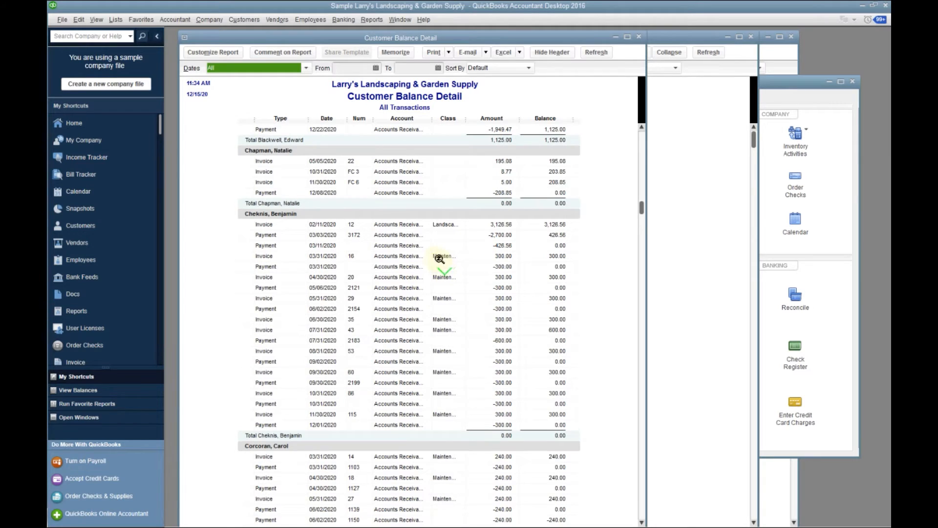
scroll(430, 264, down, 3)
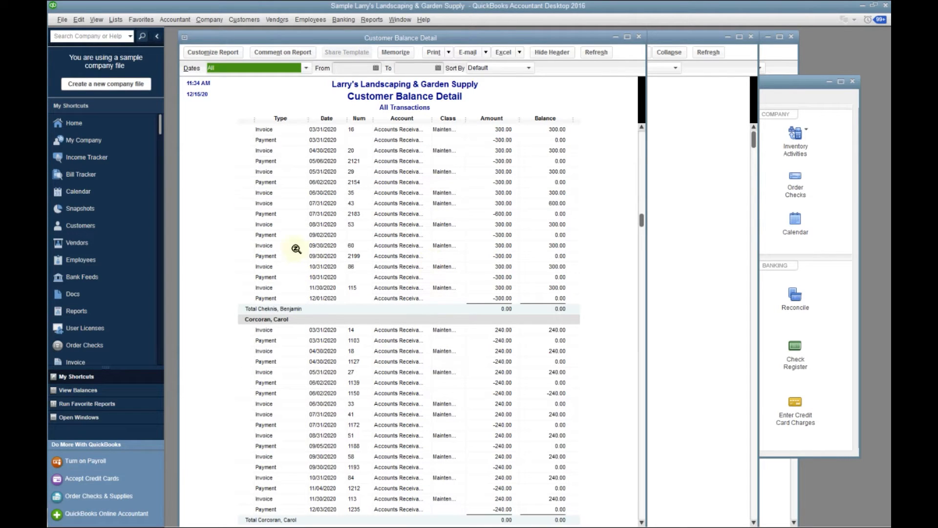
scroll(467, 239, down, 4)
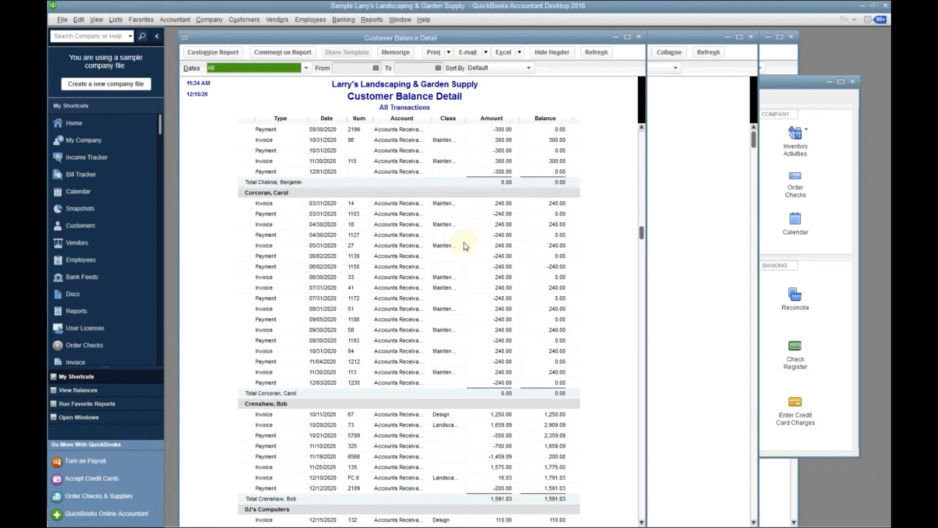
scroll(465, 246, down, 4)
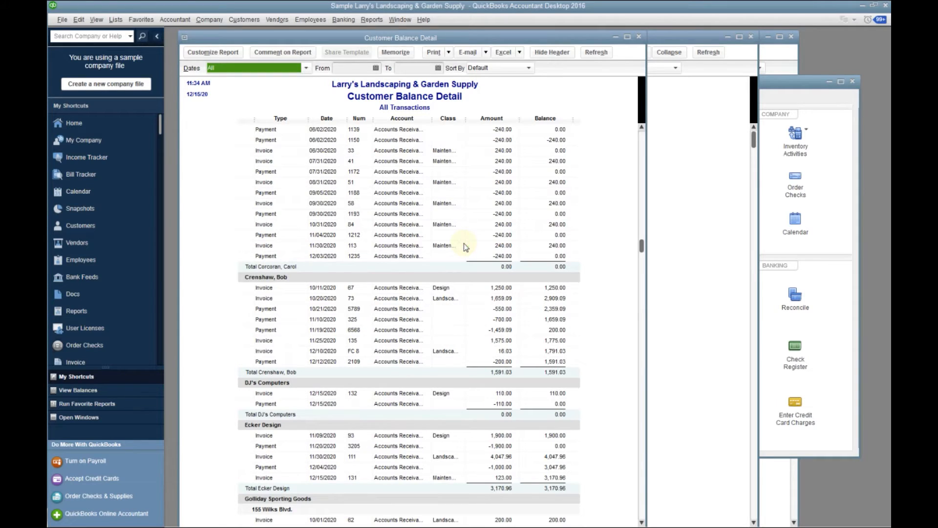
scroll(465, 249, down, 1)
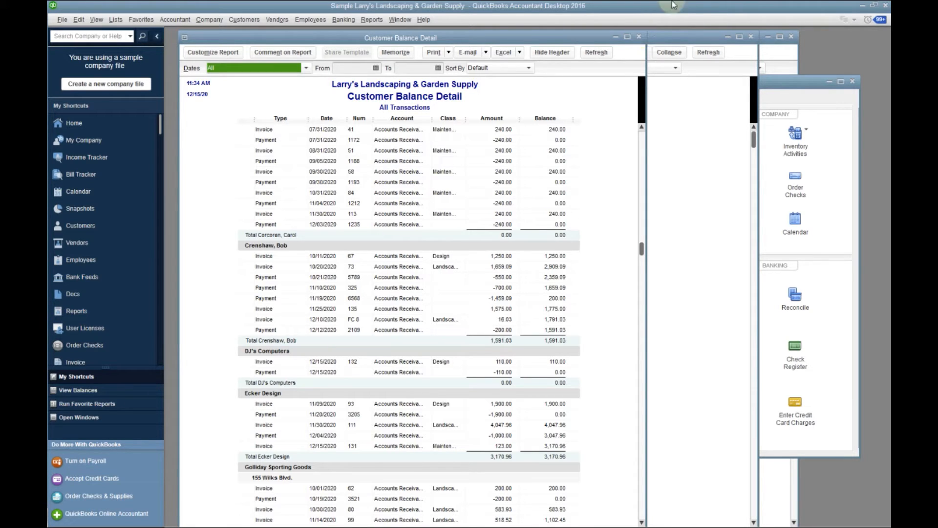
click(640, 38)
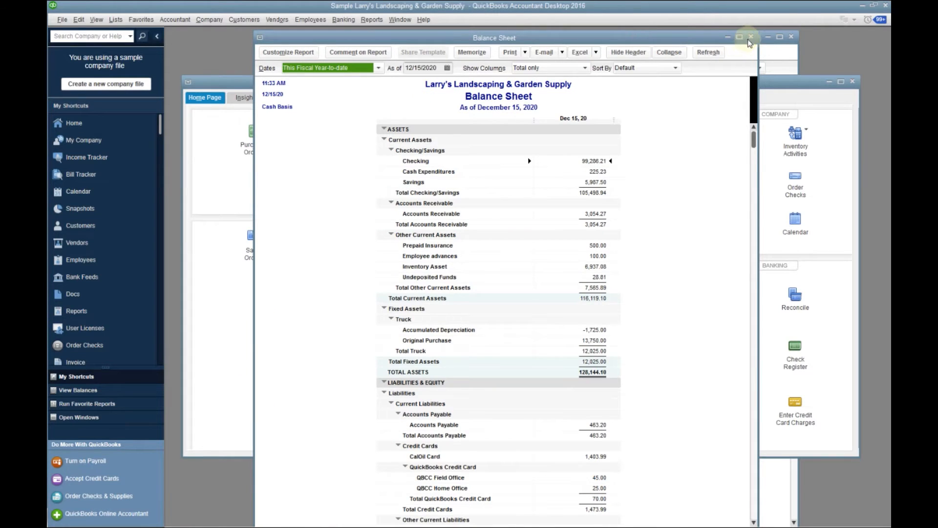
Start a check from the Checking account, payable to the vendor Cal Gas & Electric
click(830, 78)
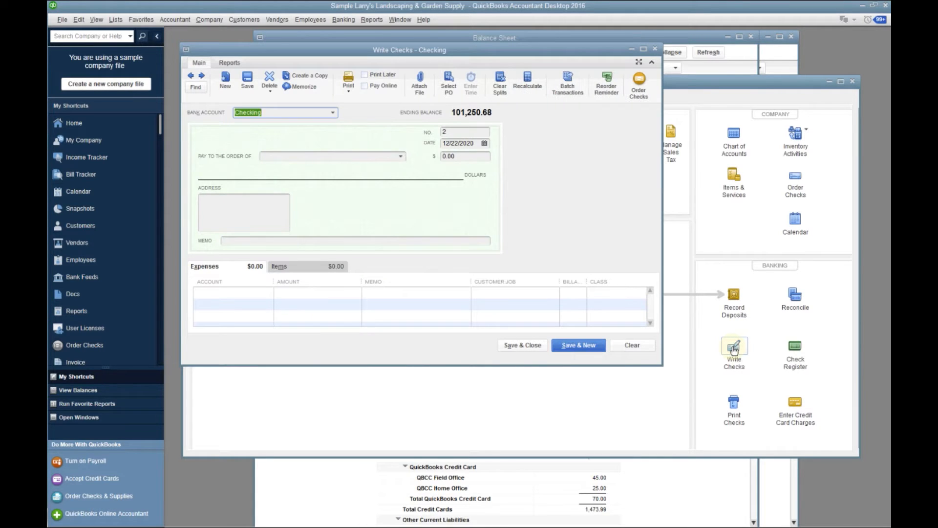
click(334, 113)
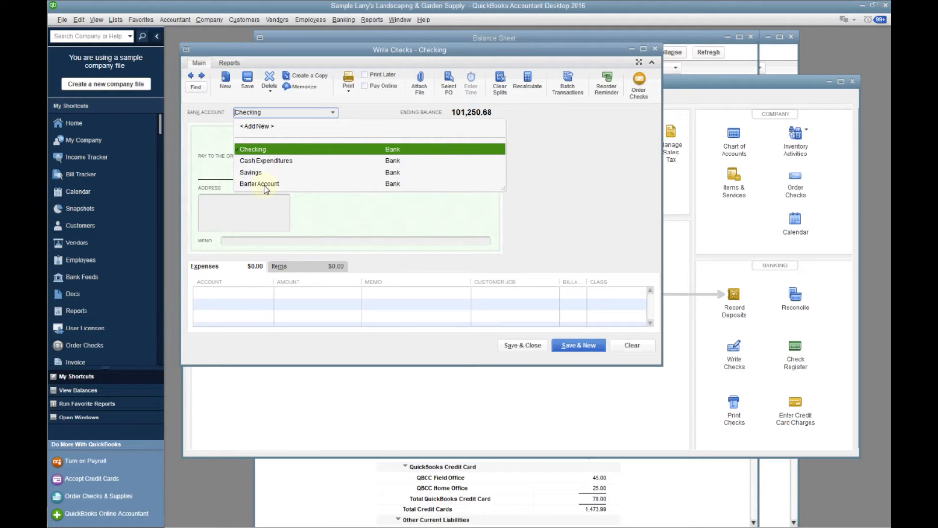
click(253, 152)
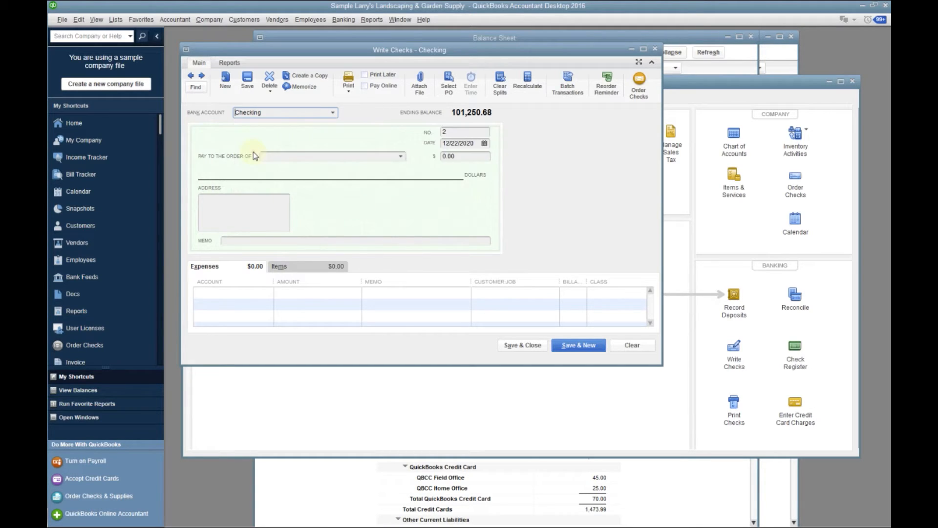
click(401, 156)
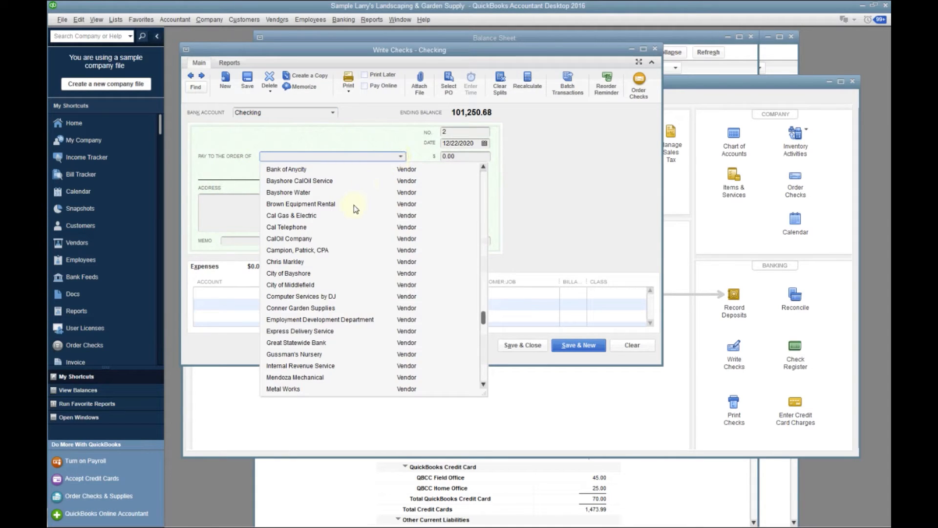
click(310, 216)
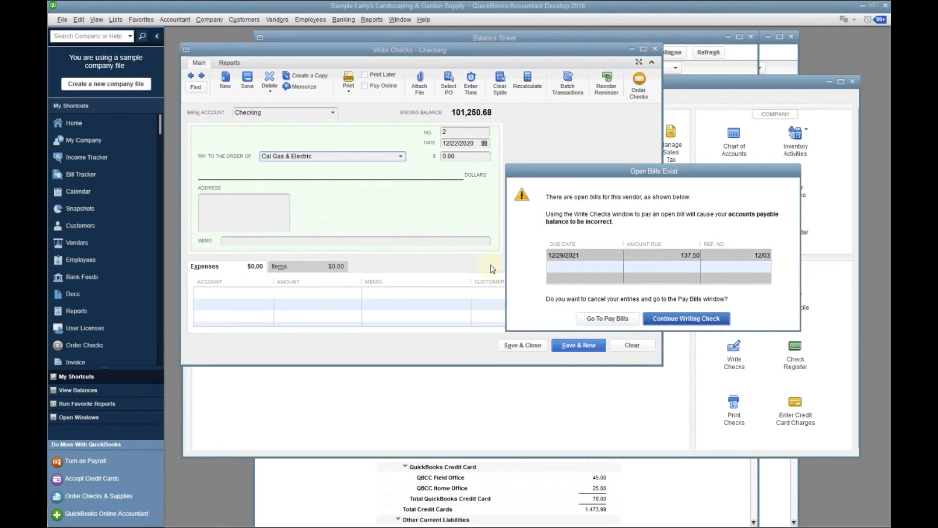
Review the vendor's open bill warning, continue to the check and close it without recording the transaction
drag(562, 177, 356, 399)
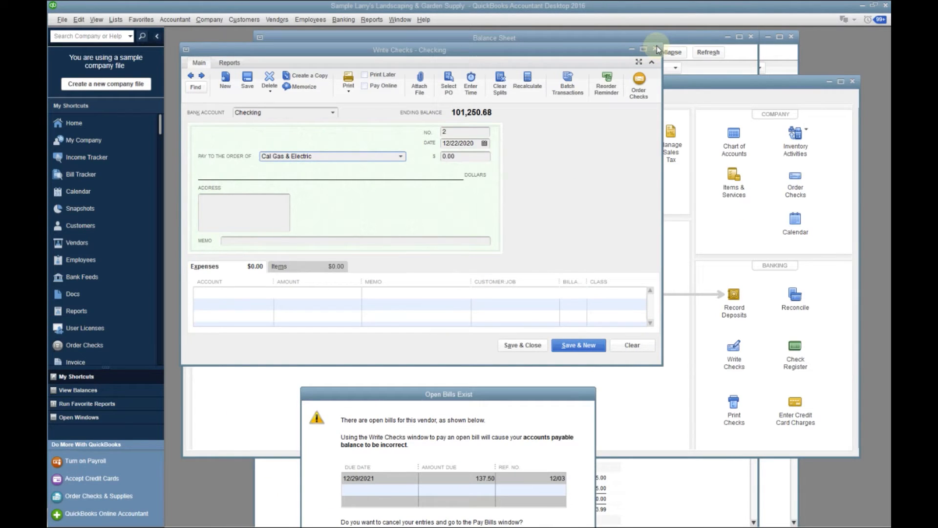
drag(562, 393, 567, 353)
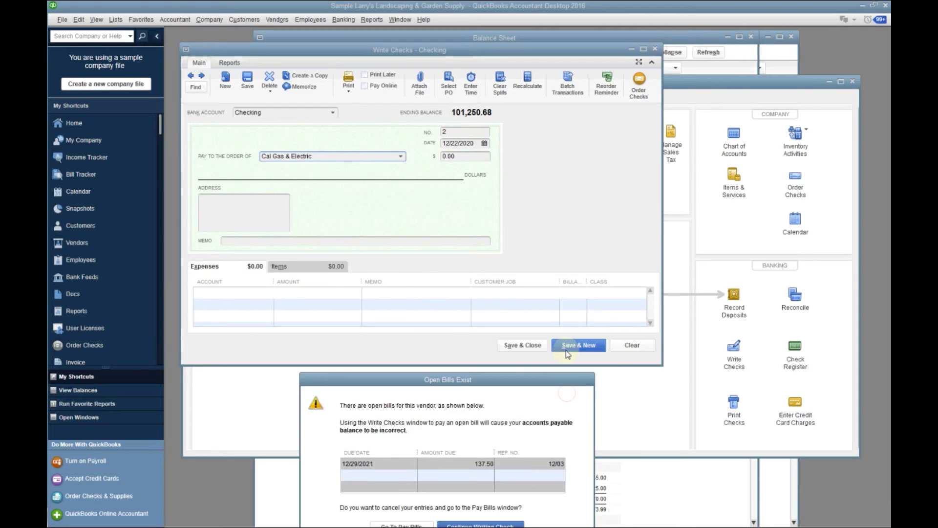
click(537, 345)
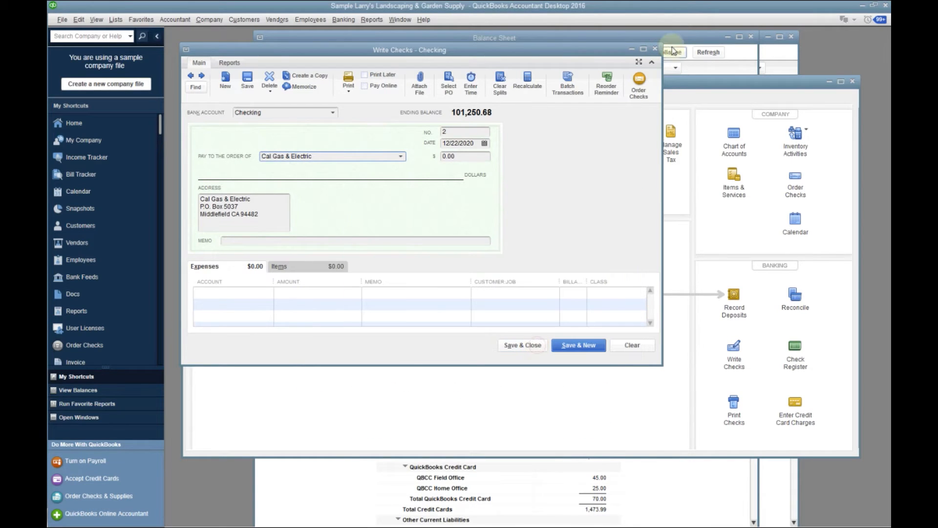
click(655, 49)
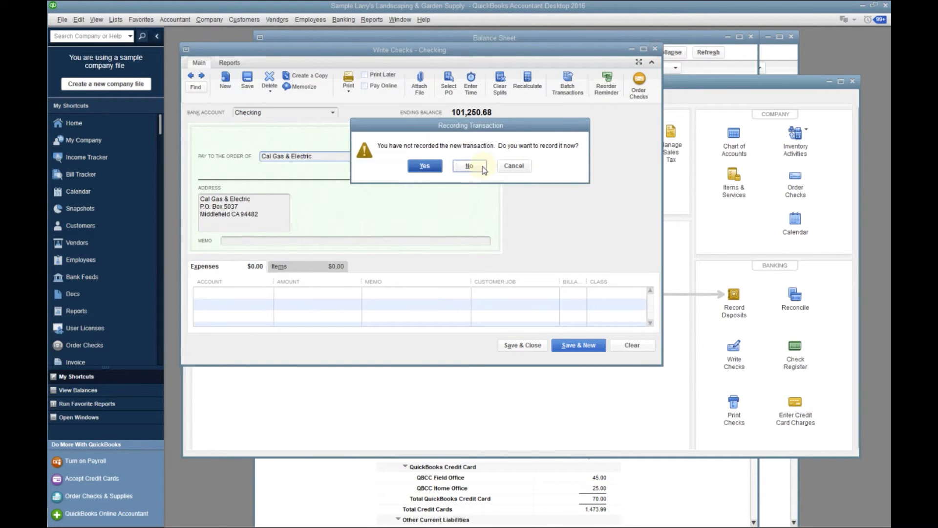
click(469, 167)
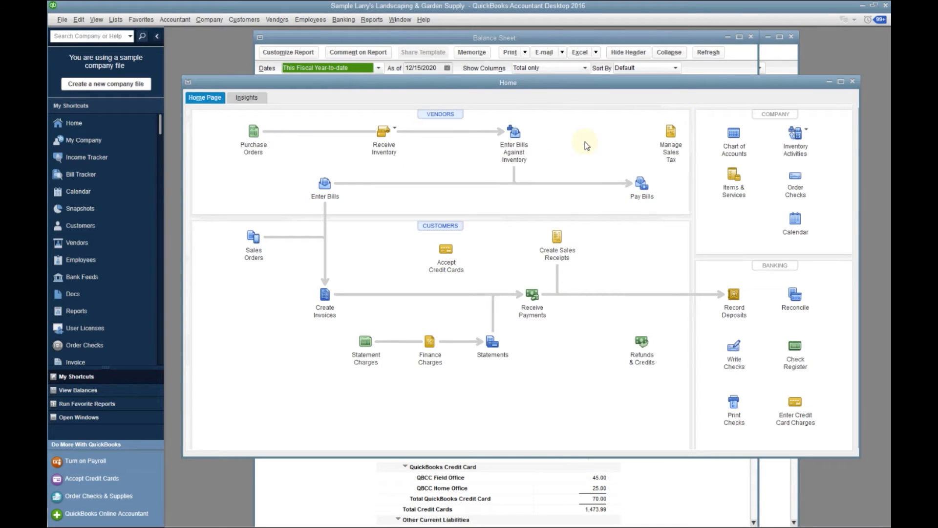
Pay the Cal Gas & Electric bill with reference number 12/03 by check from the Checking account
click(640, 186)
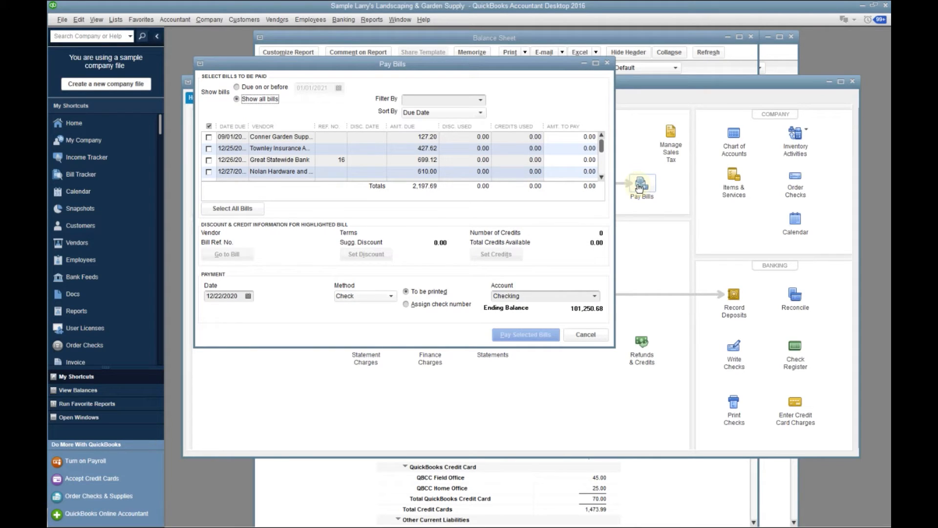
click(601, 178)
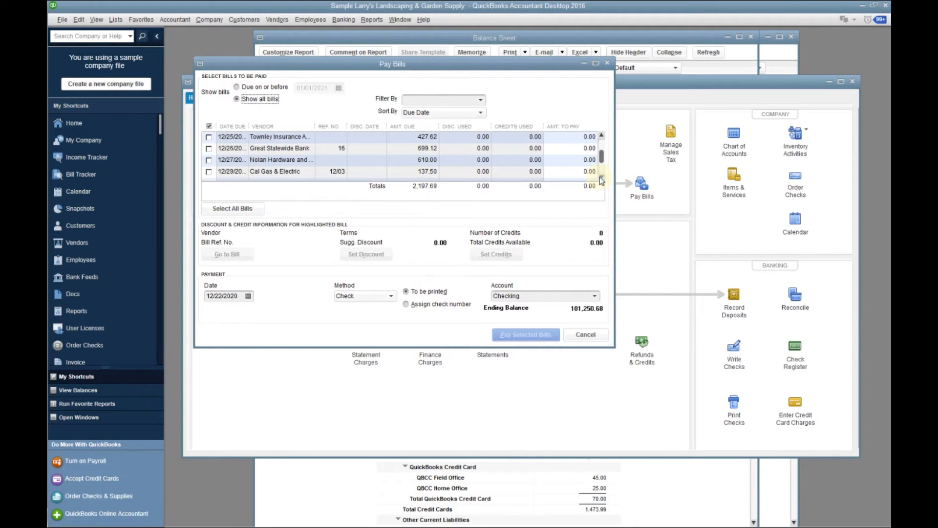
click(209, 172)
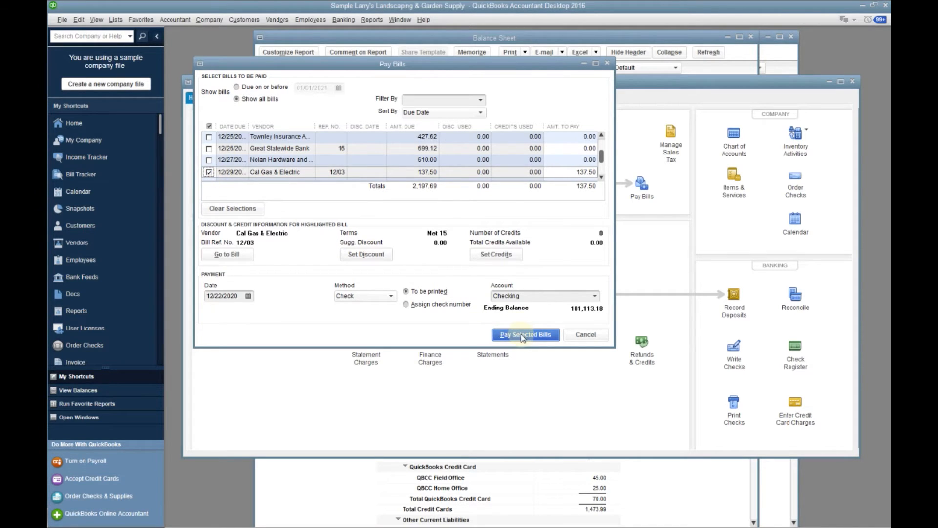
click(521, 335)
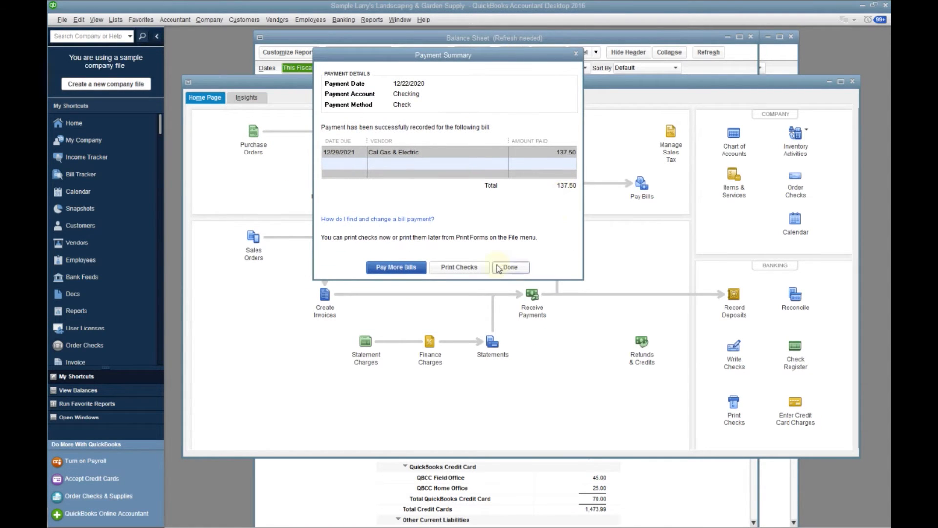
Go on to printing checks from the payment summary and select only the 12/22/2020 Cal Gas & Electric check
click(459, 268)
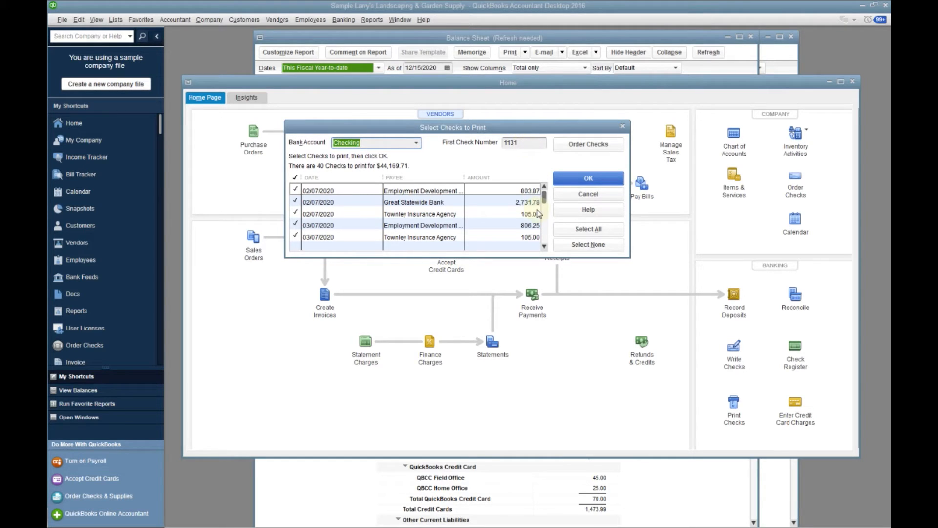
click(543, 247)
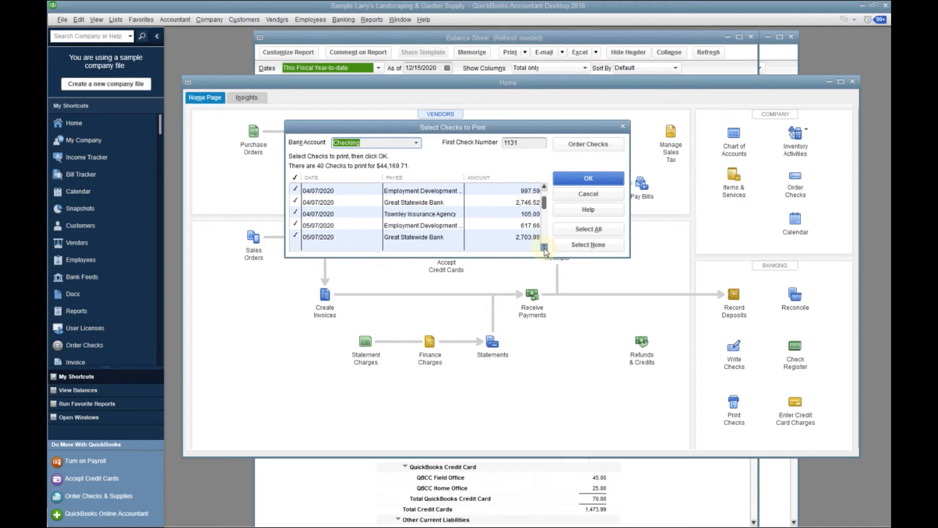
drag(544, 249, 544, 249)
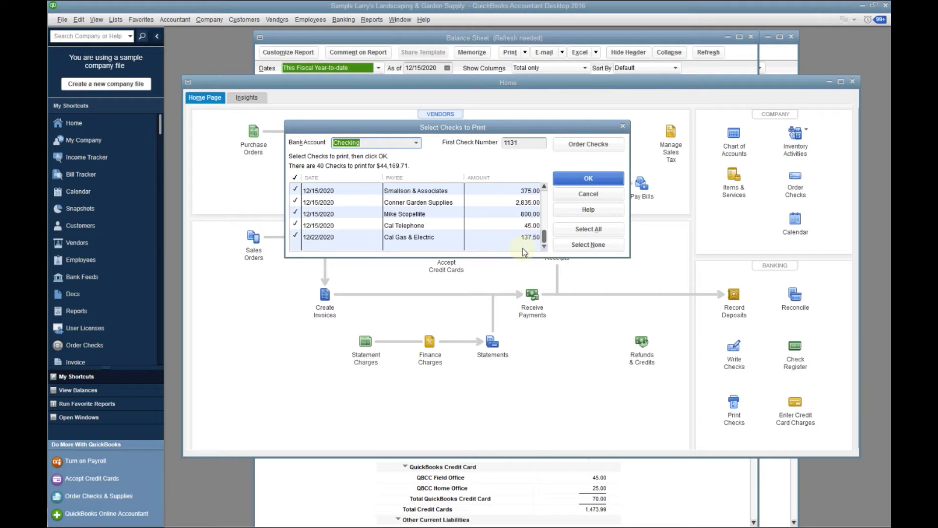
click(577, 246)
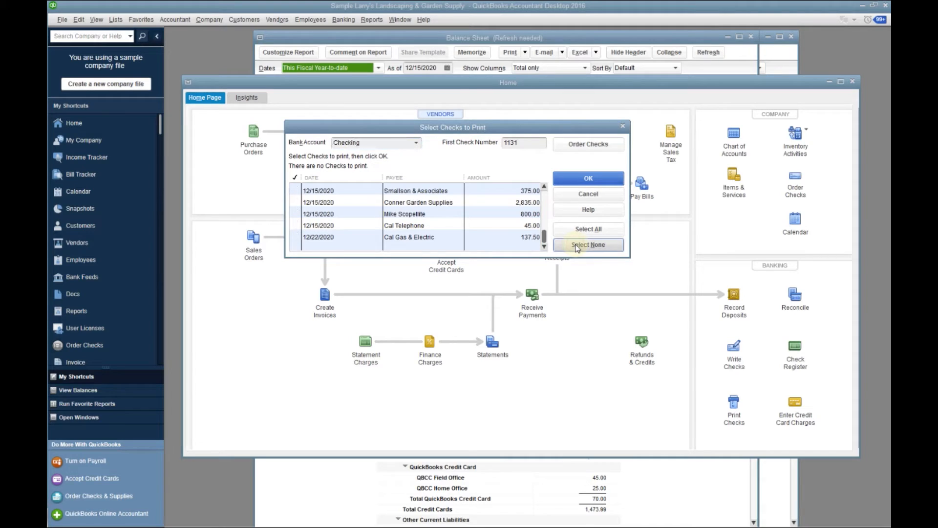
click(295, 237)
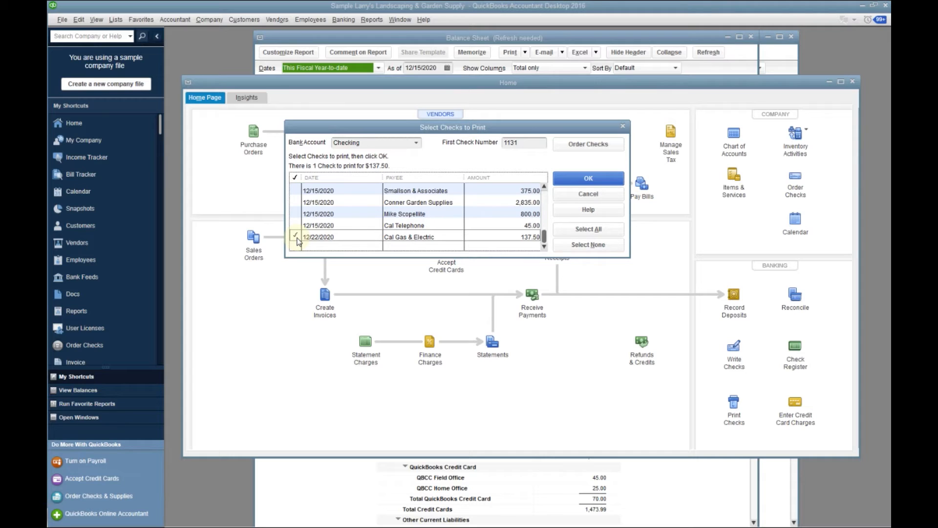
Print the selected Cal Gas & Electric check and confirm that it printed correctly
click(574, 179)
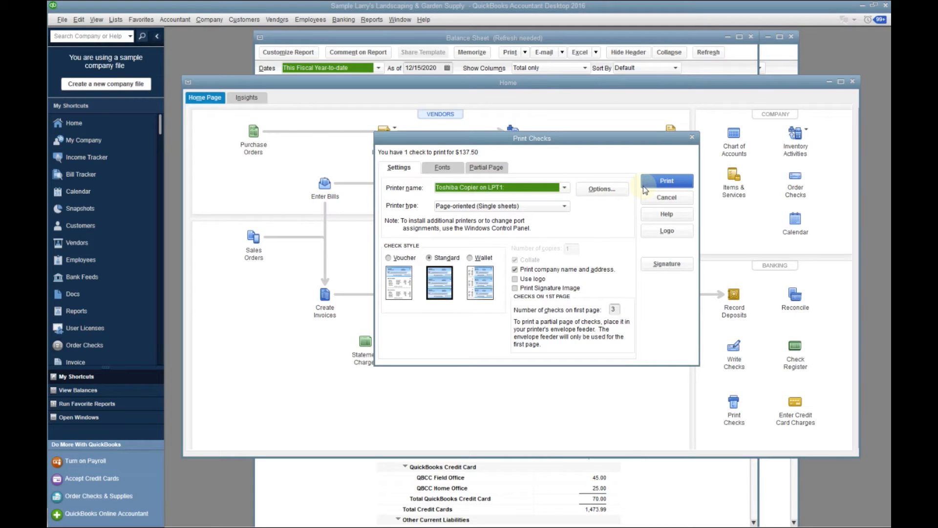
click(667, 182)
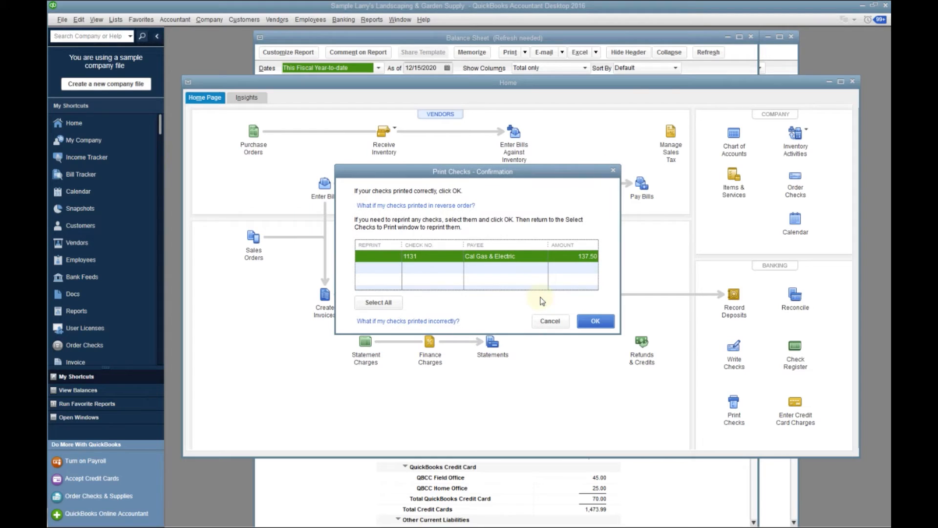
click(595, 321)
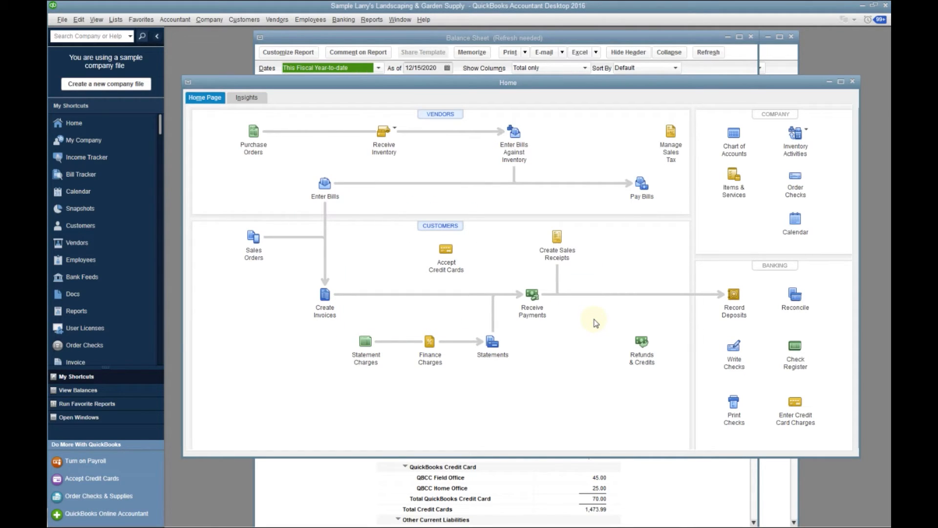
Close the home page and the Balance Sheet report
click(853, 82)
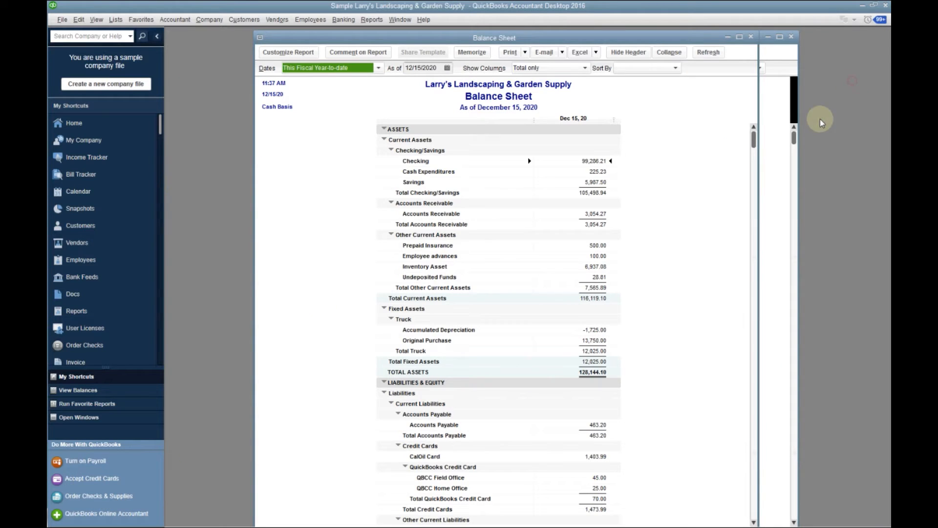
click(753, 37)
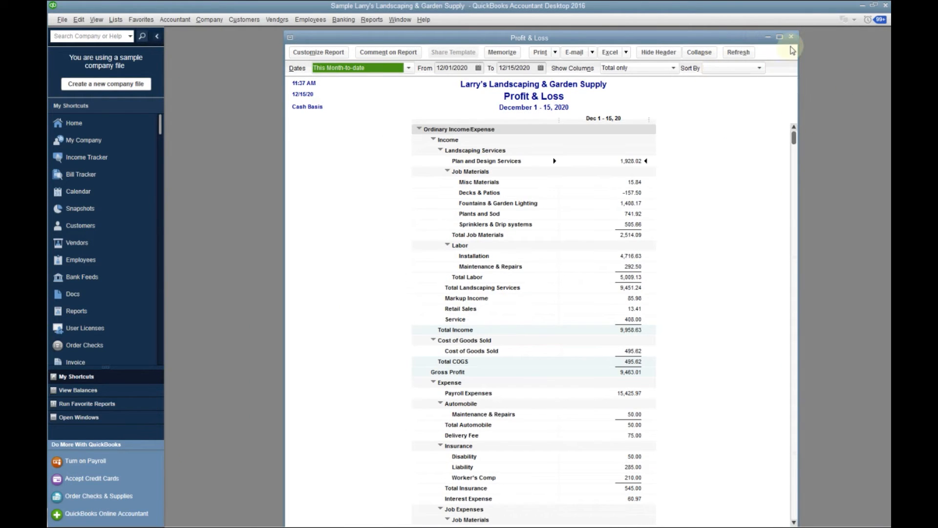
Close the Profit & Loss report, return to the home page and review the Checking account register
click(793, 36)
click(74, 123)
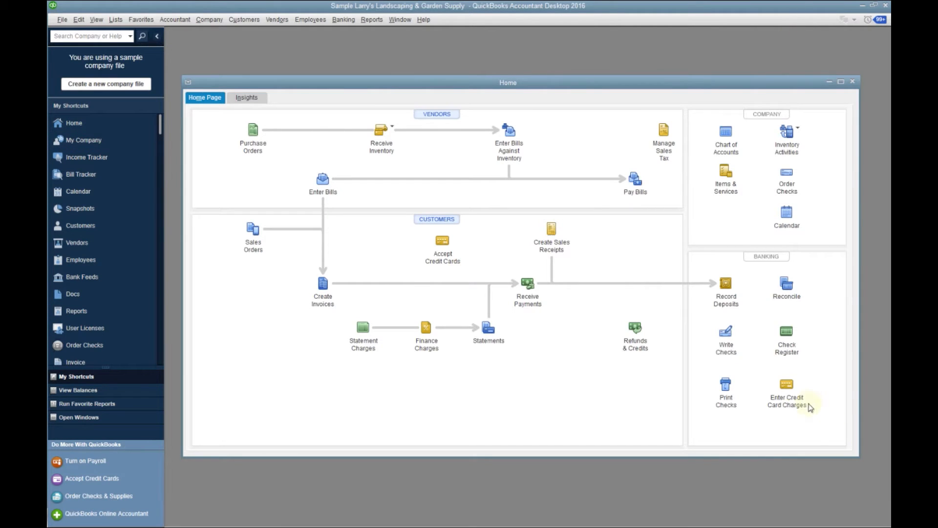
click(786, 342)
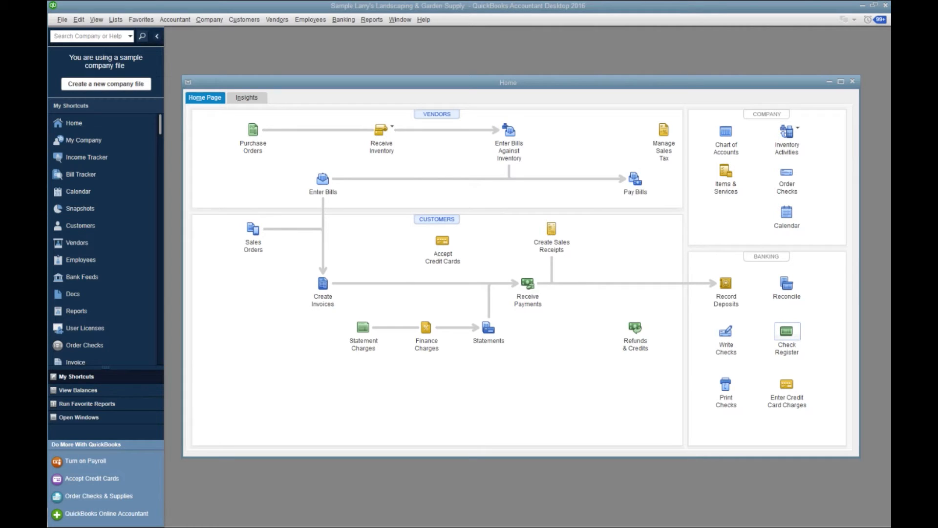
click(380, 190)
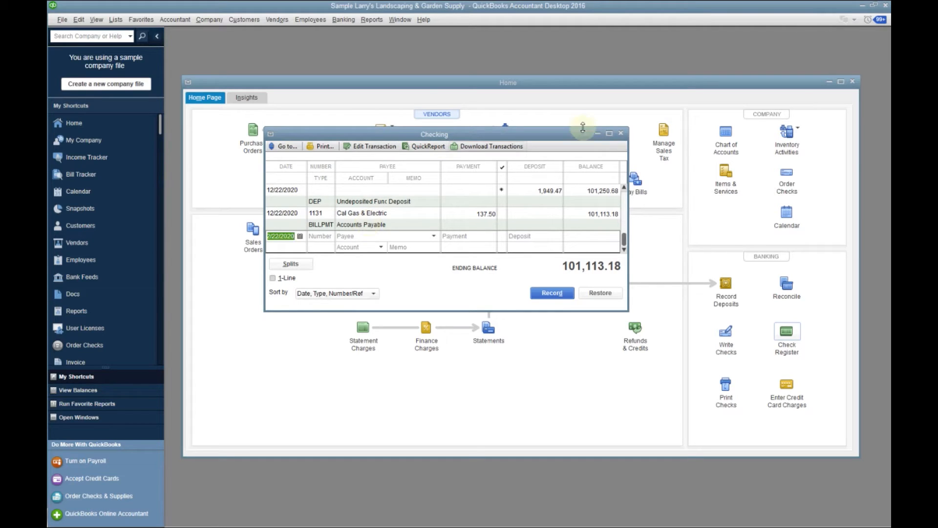
click(621, 134)
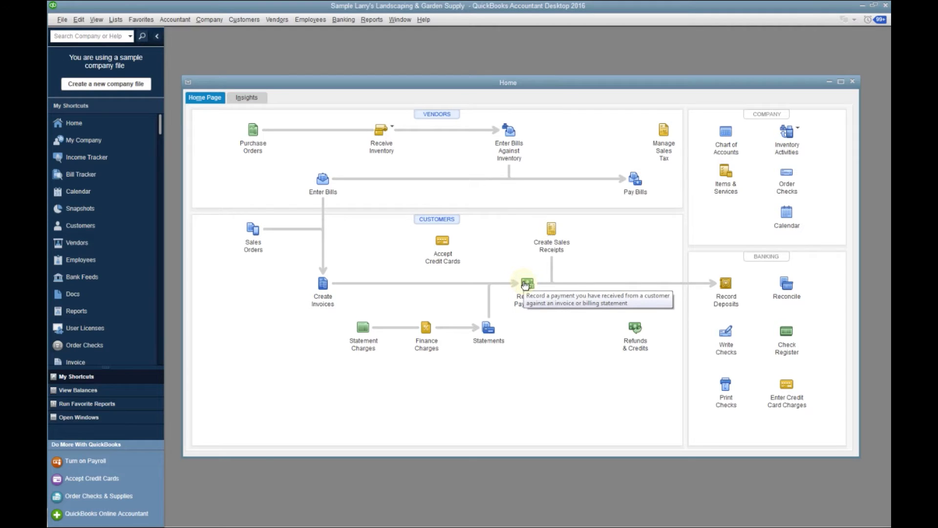
Record and save a 1,125.00 customer payment dated 12/22/2020 against invoice 134
click(526, 285)
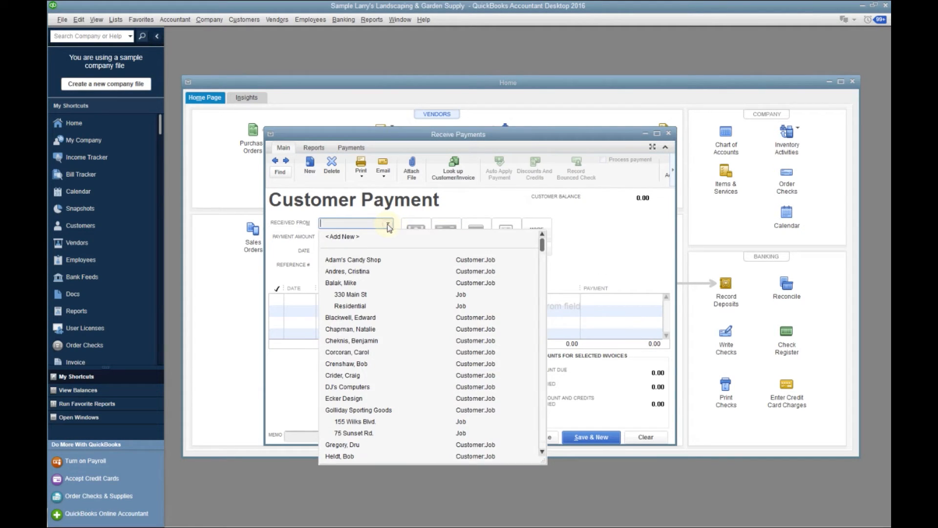
click(365, 352)
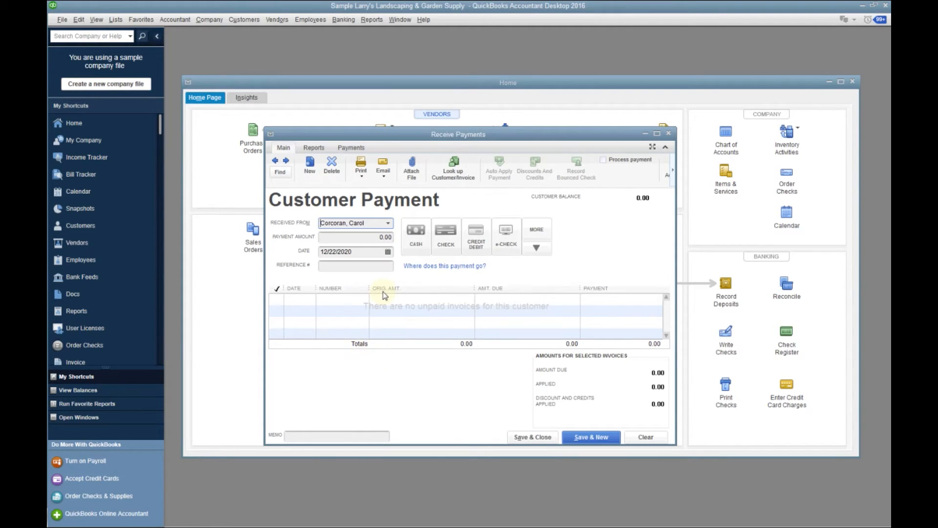
click(389, 224)
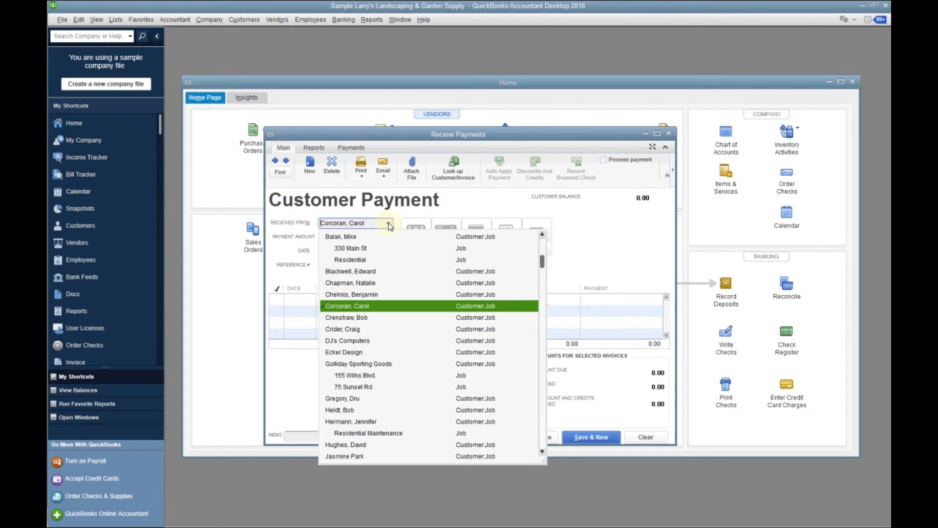
click(362, 272)
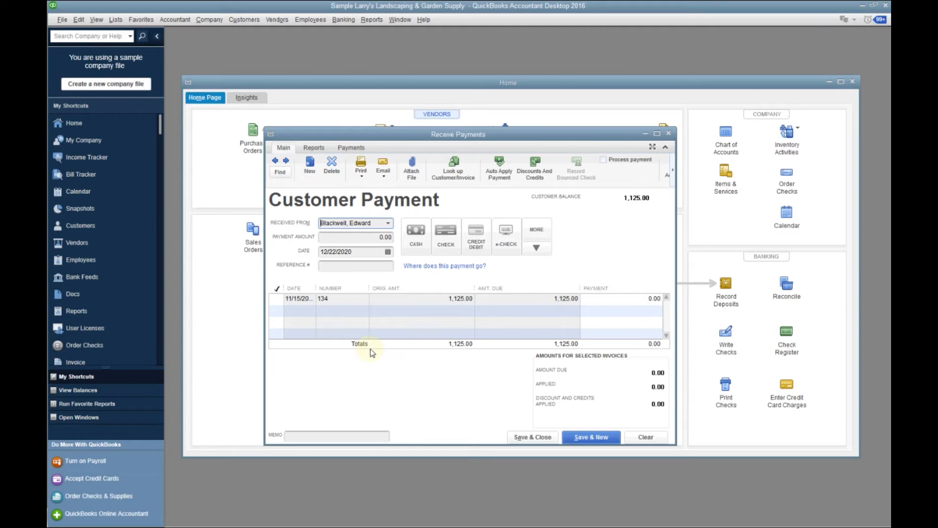
click(277, 299)
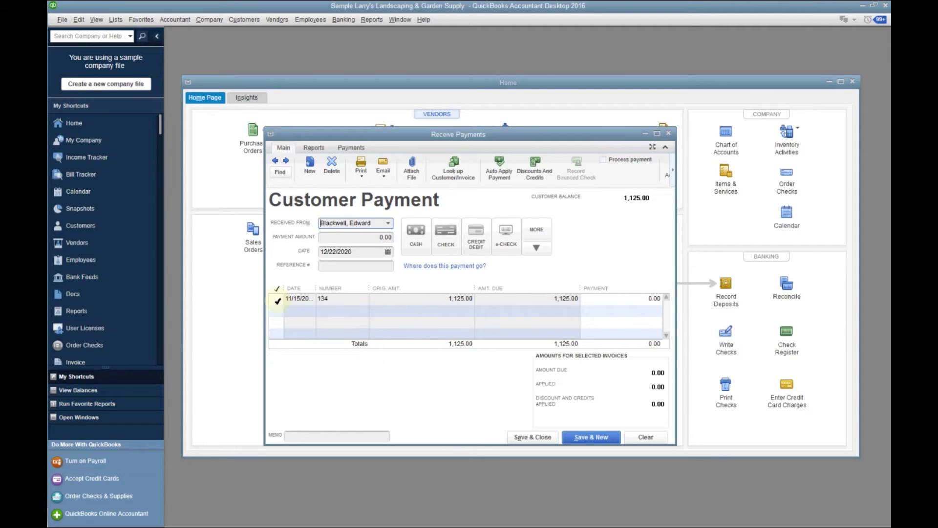
click(502, 240)
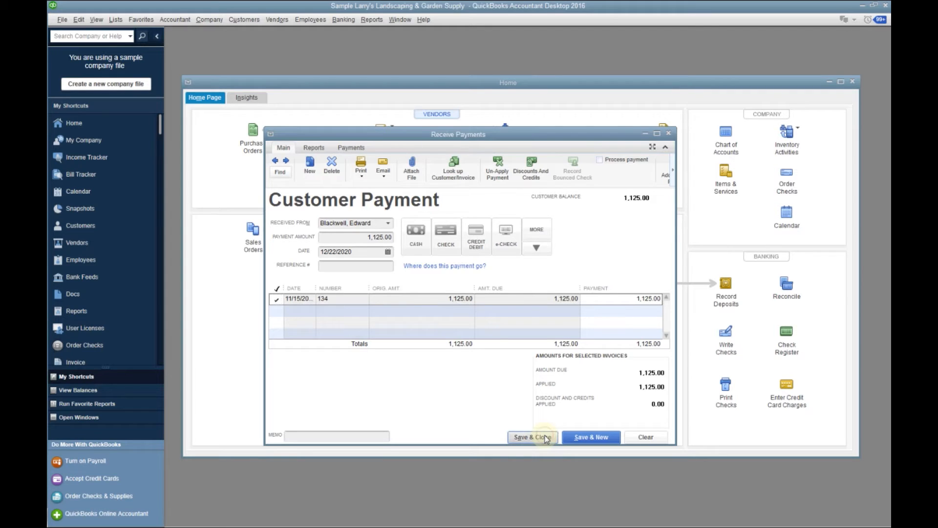
click(544, 437)
Deposit only the 12/22/2020 customer payment of 1,125.00 into the Checking account and save the deposit
click(724, 285)
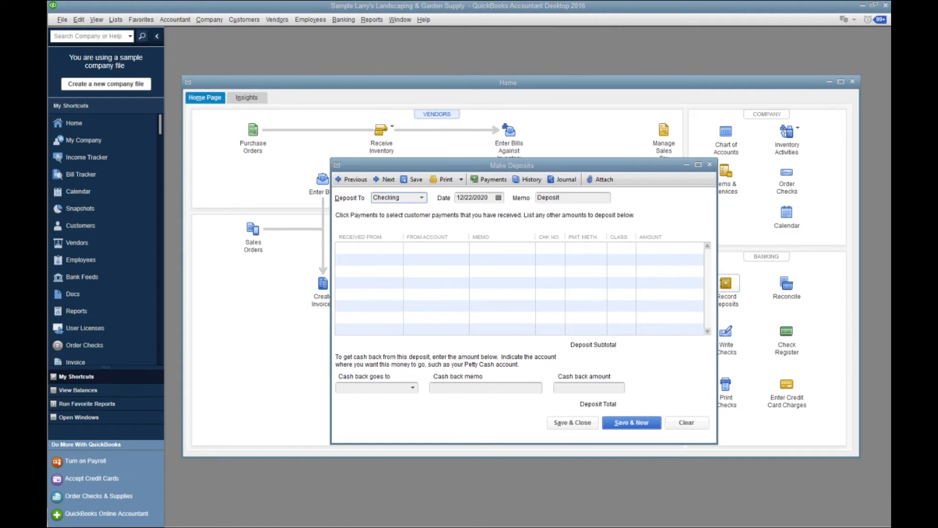
drag(385, 164, 478, 89)
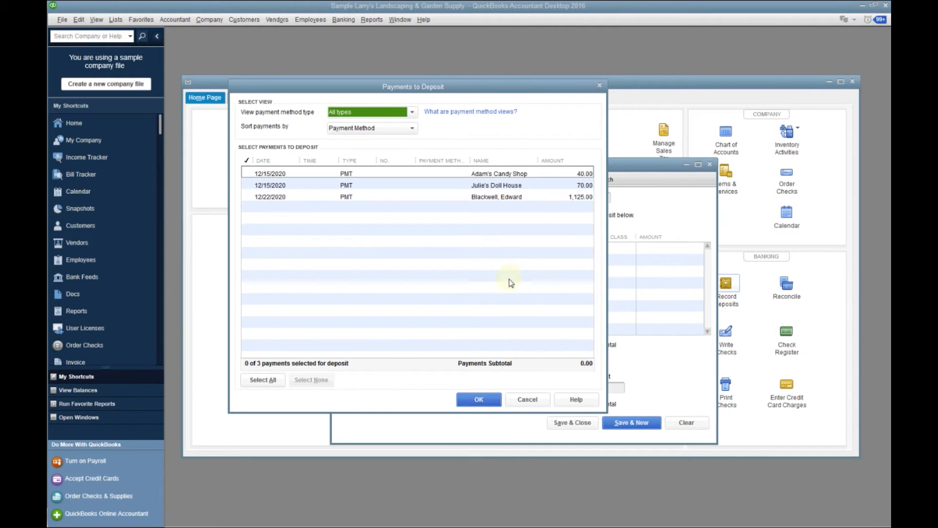
click(248, 196)
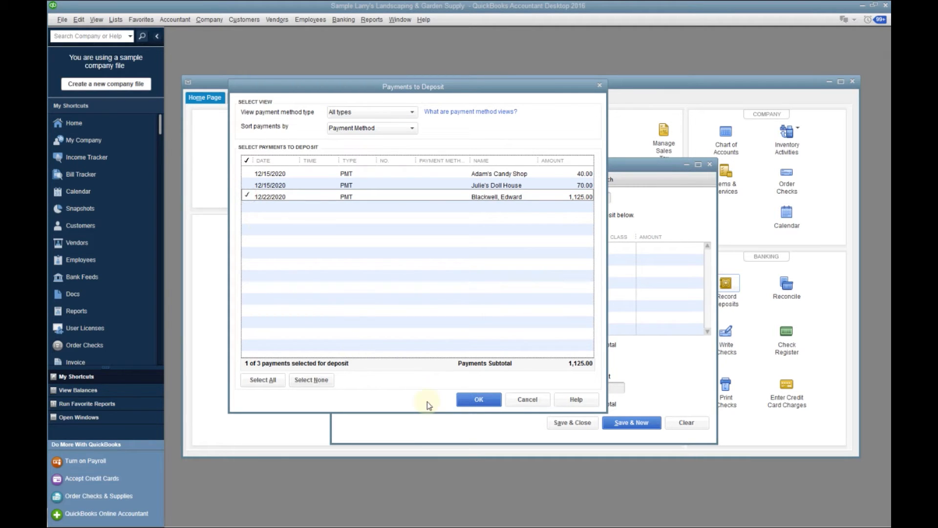
click(477, 400)
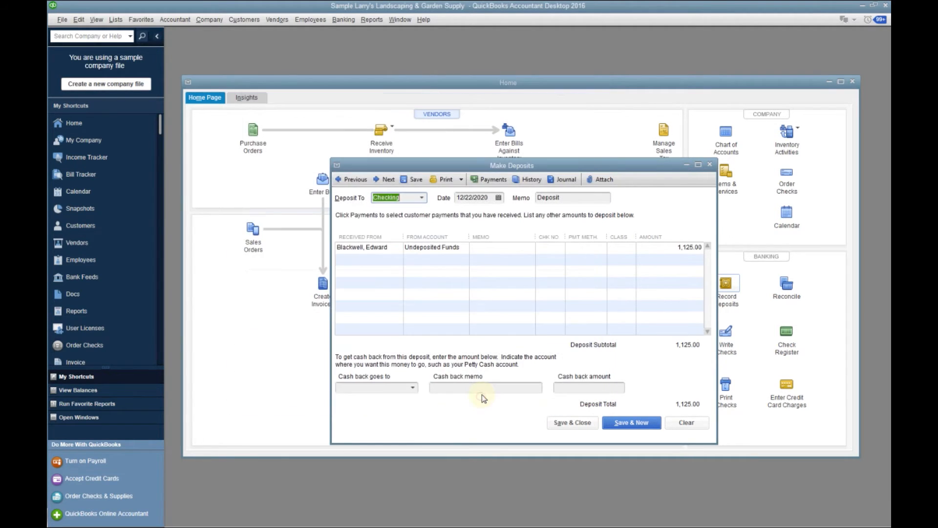
click(557, 422)
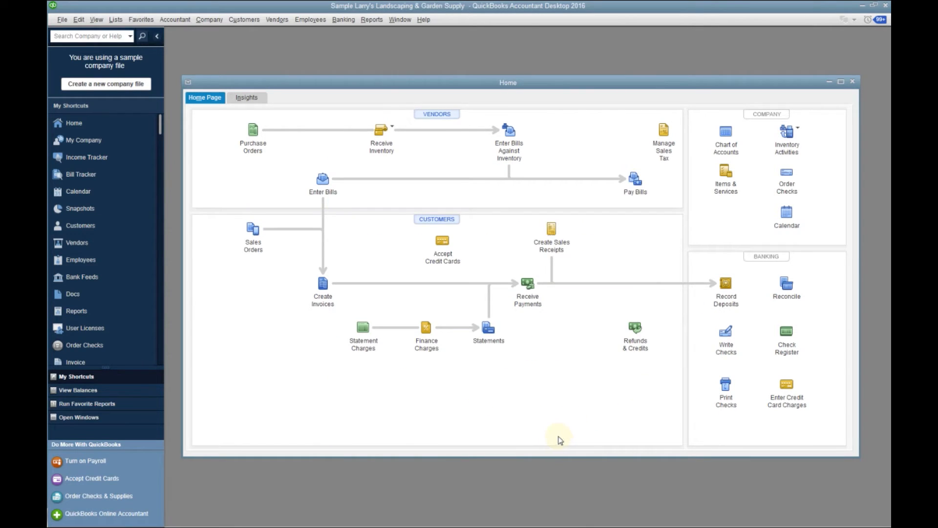
Check the Checking account register for the new deposit and close the register
click(784, 334)
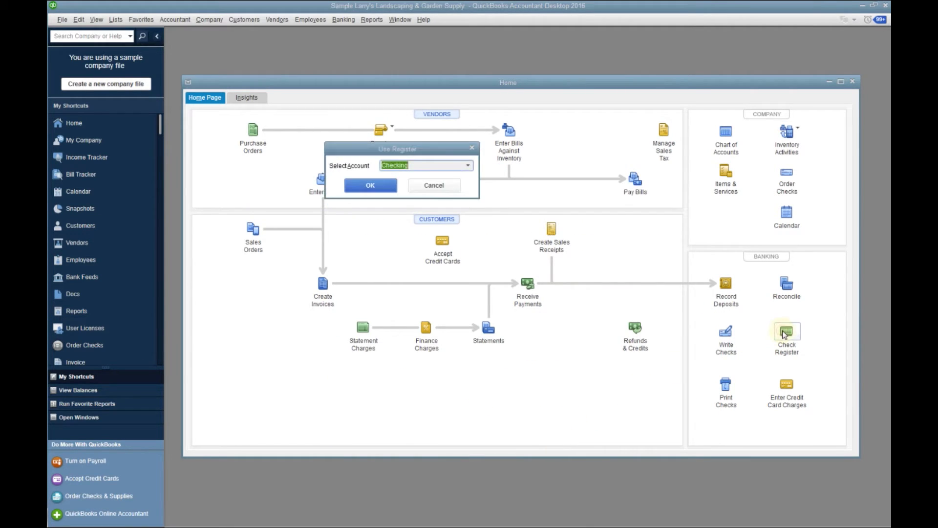
click(350, 183)
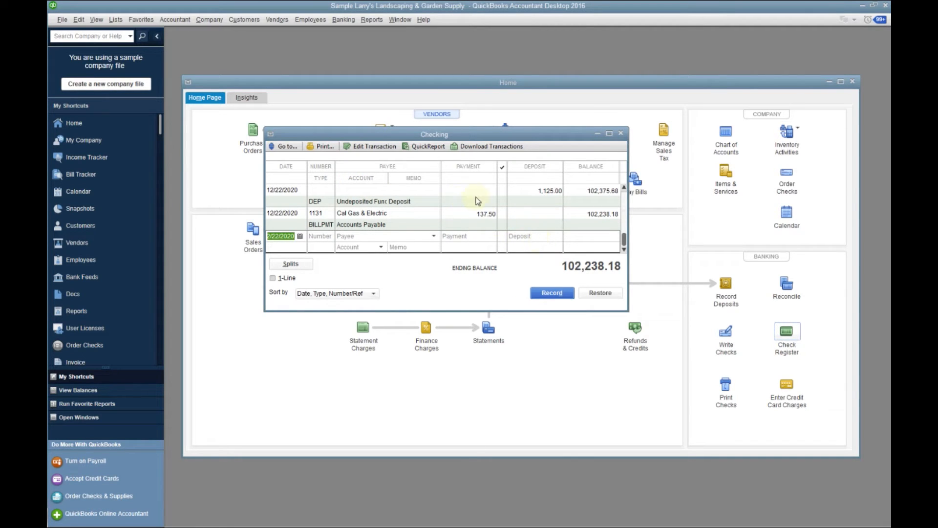
click(620, 133)
Run the Customer Balance Detail report, examine the transactions of the customer who paid invoice 134, and close it
click(371, 20)
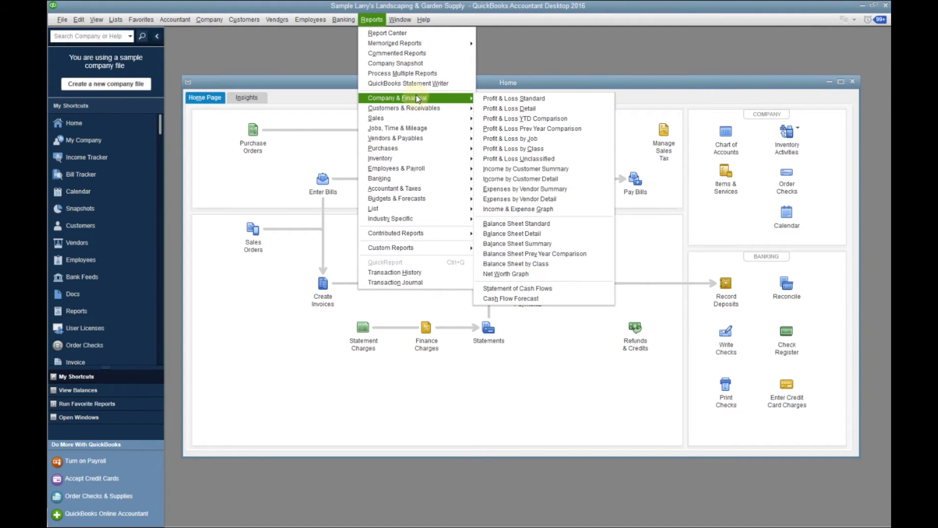
mouse_move(423, 97)
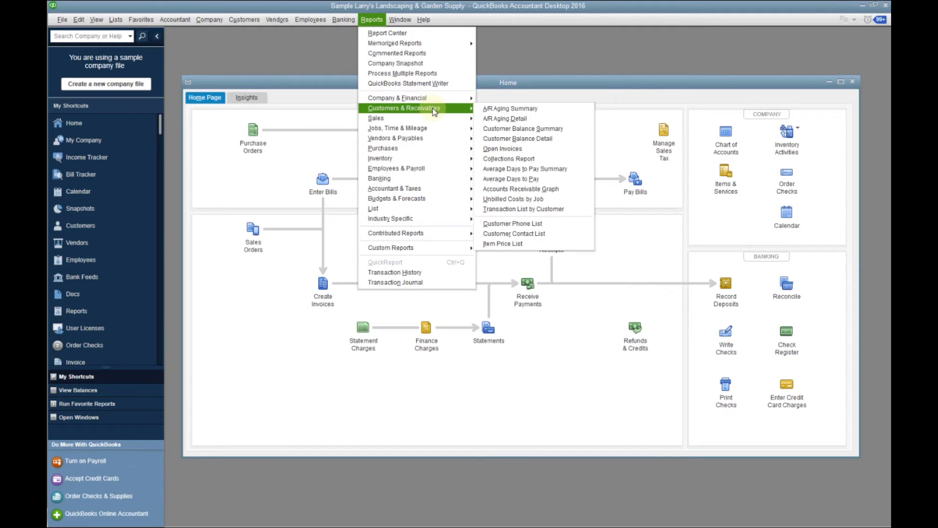
click(499, 139)
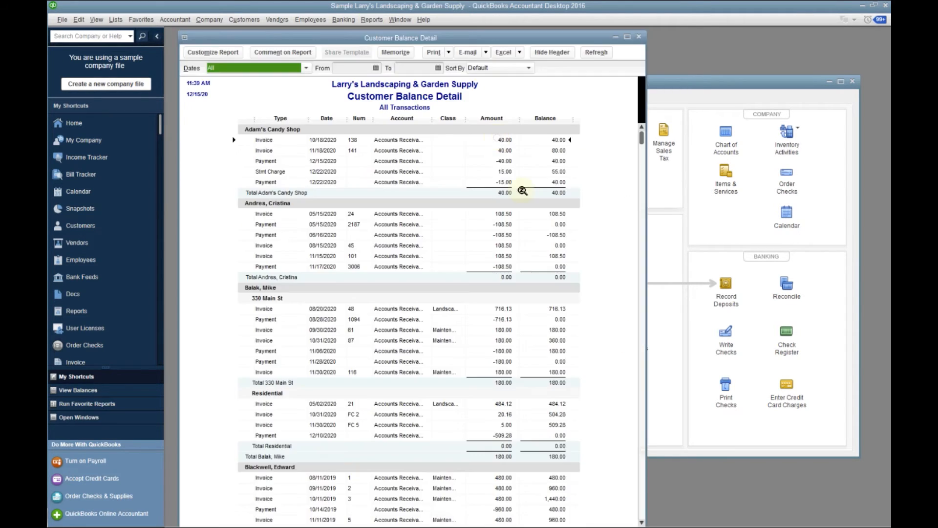
scroll(503, 318, down, 6)
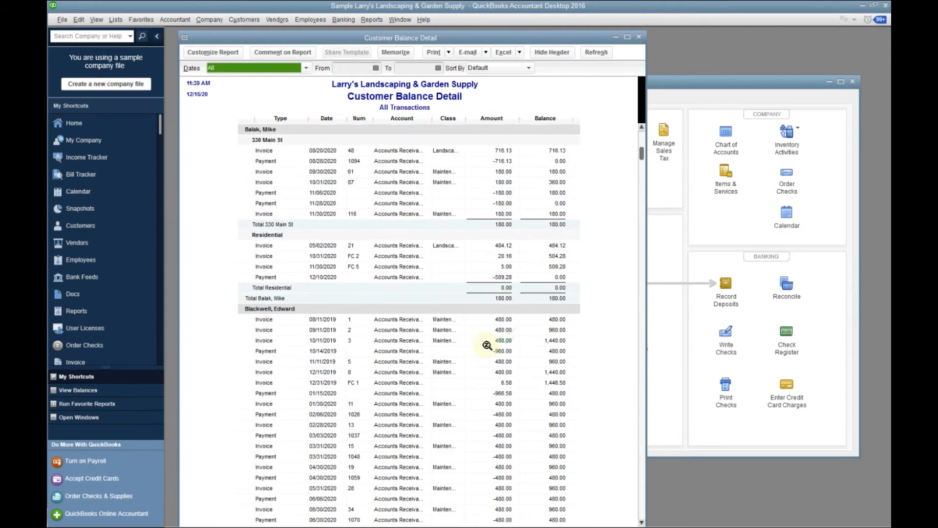
scroll(484, 346, down, 8)
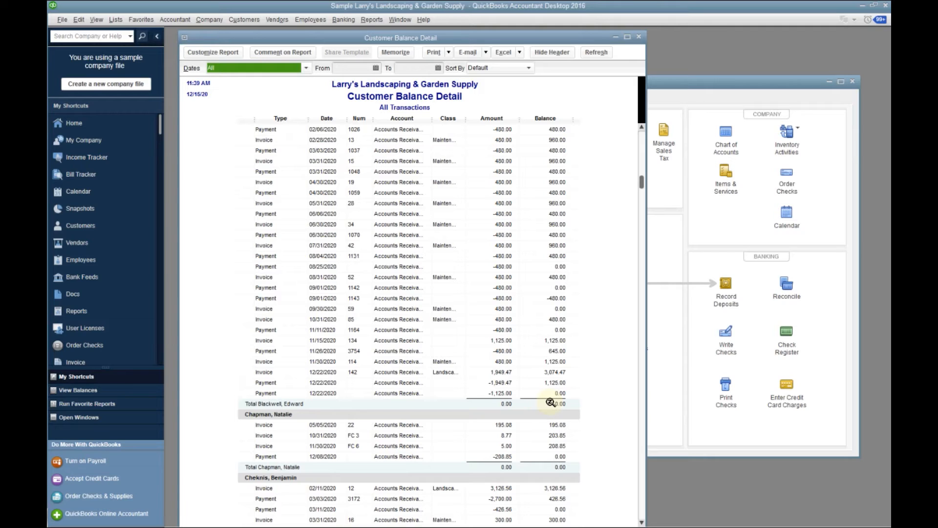
click(640, 37)
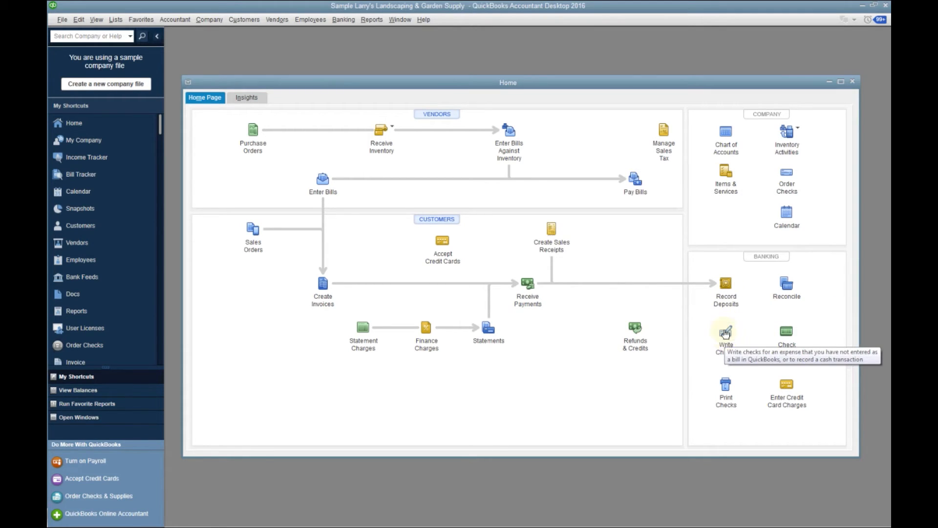
Start a check from the Checking account, choose the individual vendor as payee and enter an amount of 50.00
click(726, 334)
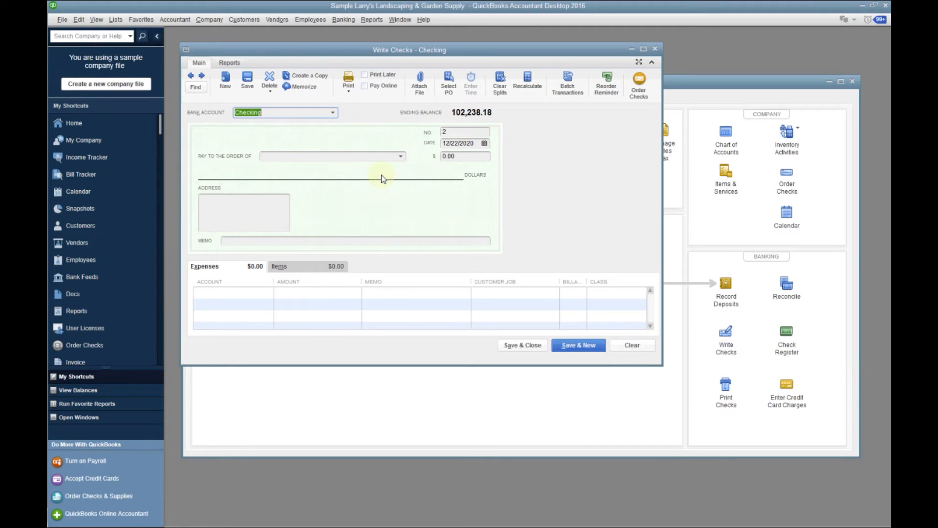
click(401, 157)
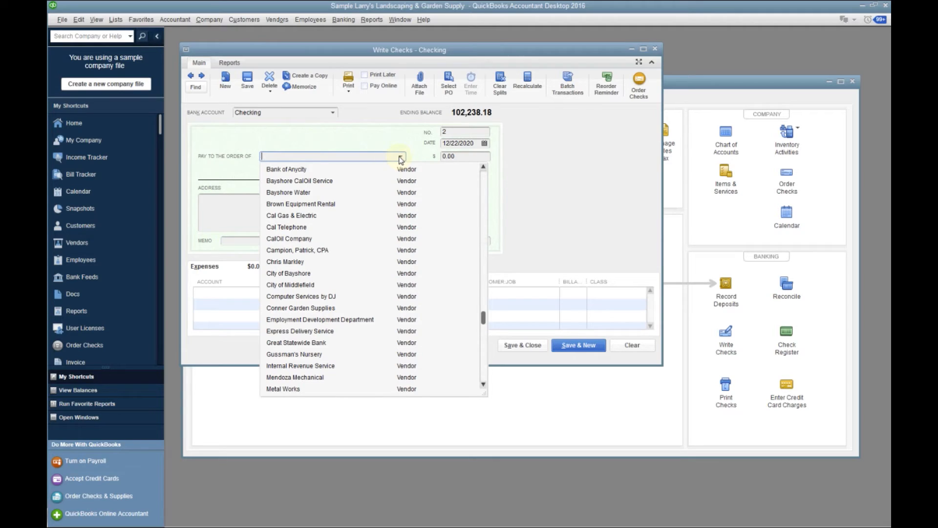
click(295, 262)
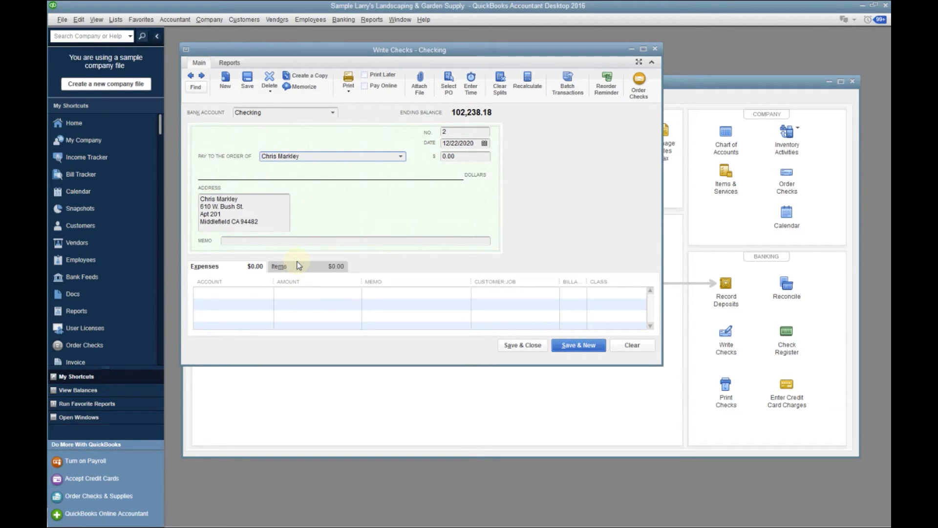
click(447, 156)
text(50.00)
Assign the check's 50.00 expense to the Delivery Fee account and the Maintenance class, and save the check
click(266, 293)
click(268, 293)
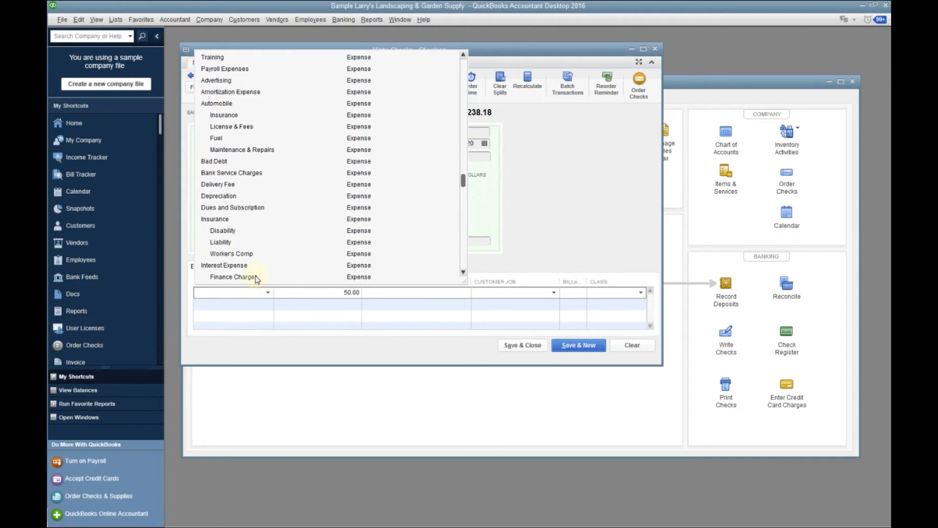
click(210, 185)
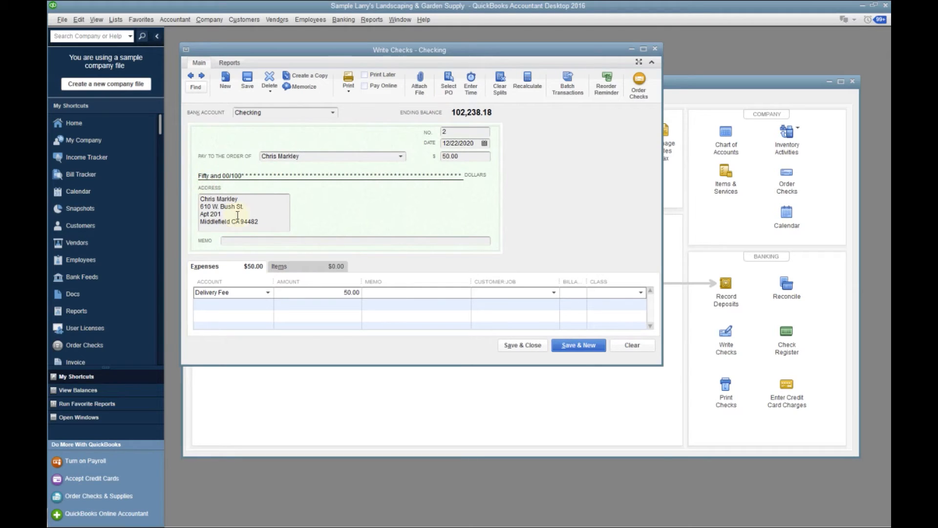
click(641, 293)
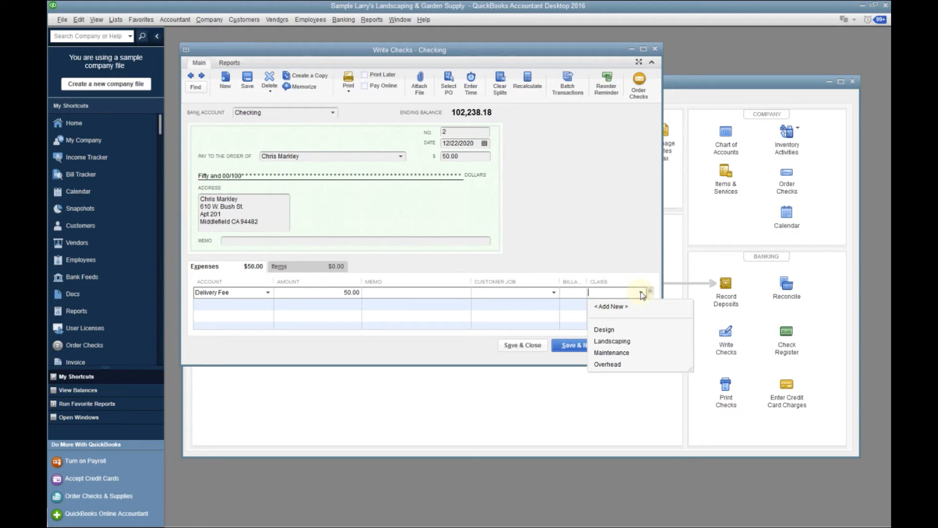
click(611, 352)
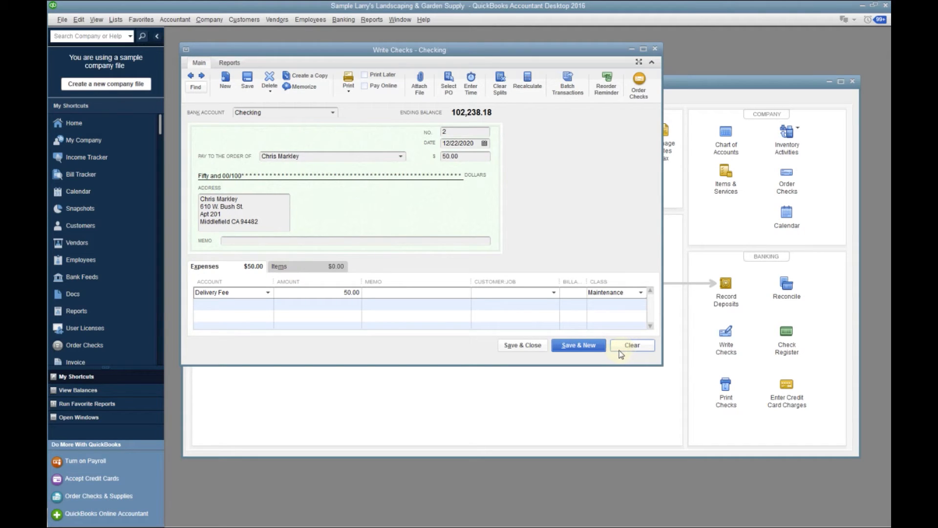
click(523, 345)
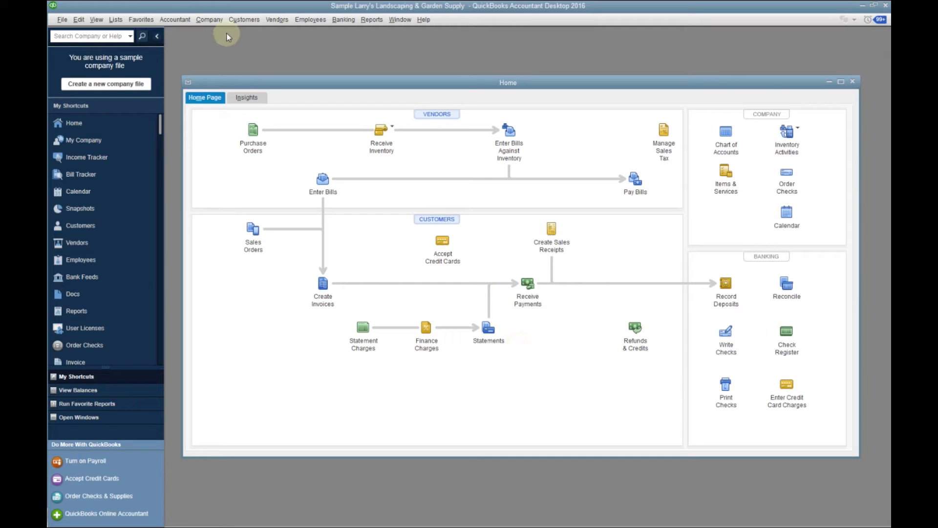
Start a new general journal entry and dismiss the notice about automatic entry numbers
click(182, 20)
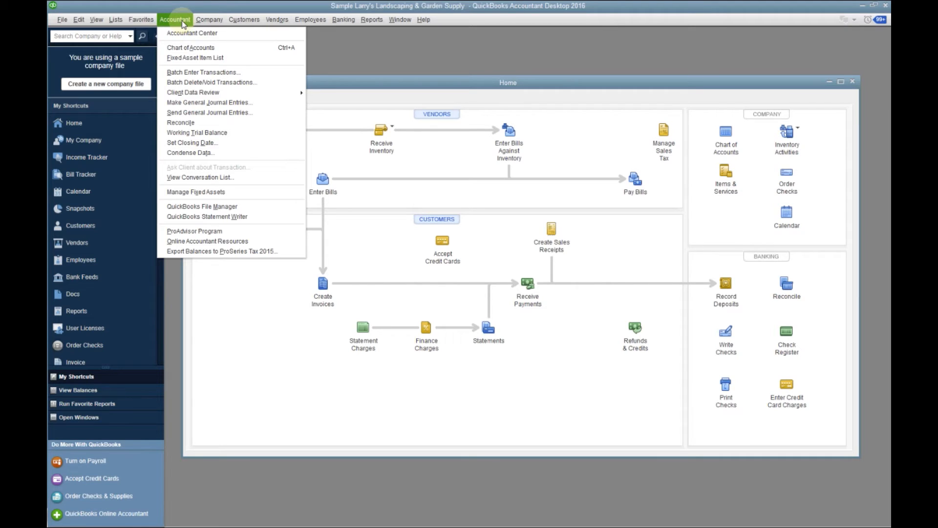
click(209, 103)
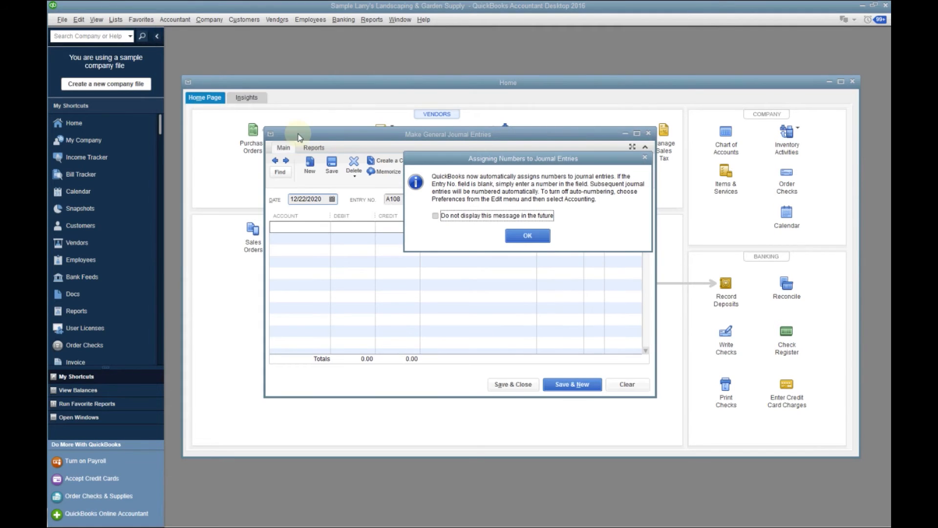
click(532, 236)
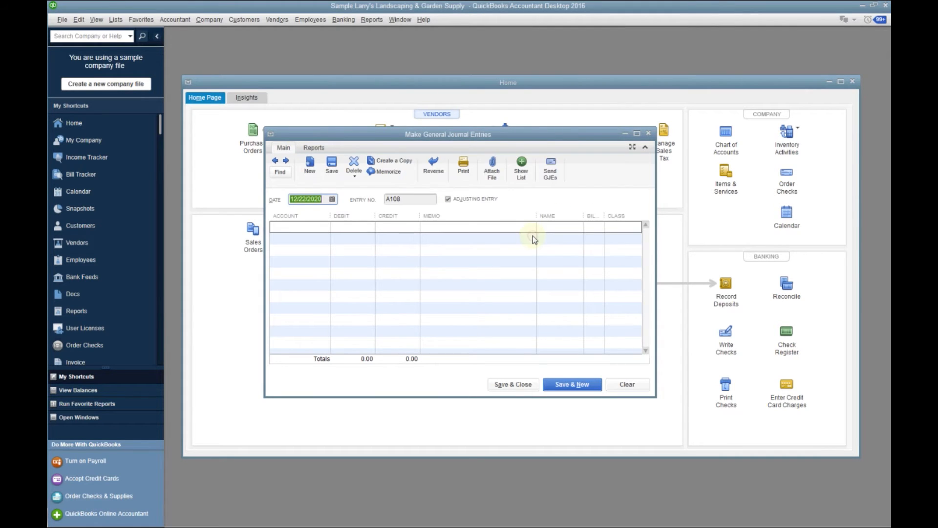
Try the License & Fees subaccount of Automobile as the account on the entry's first line
click(326, 227)
click(324, 227)
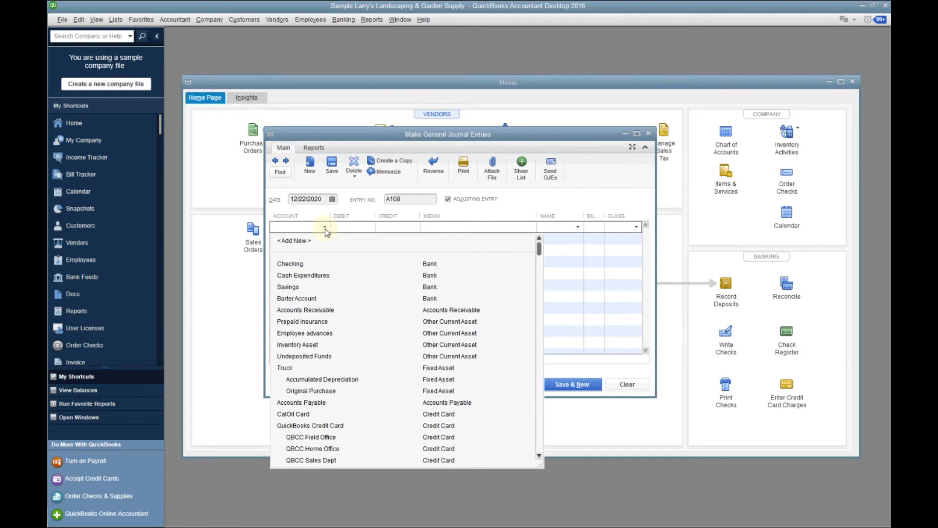
click(540, 438)
click(540, 439)
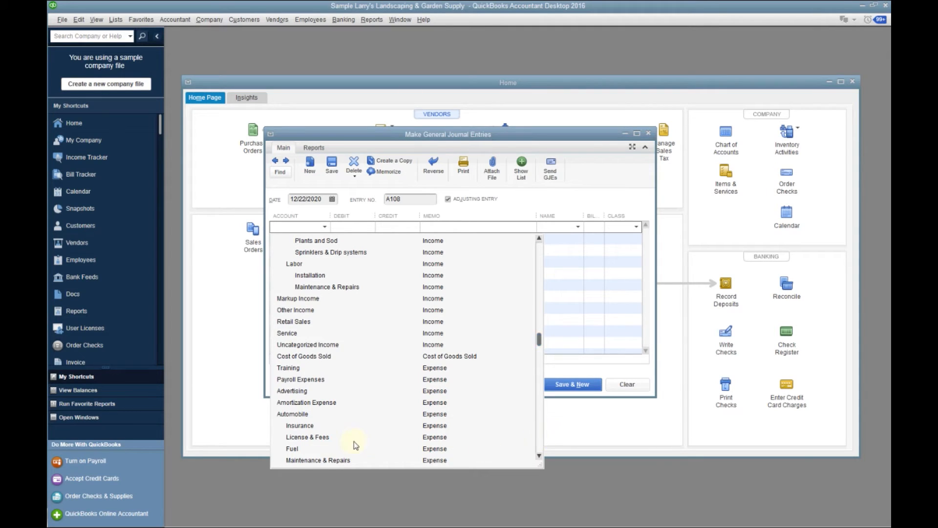
click(321, 438)
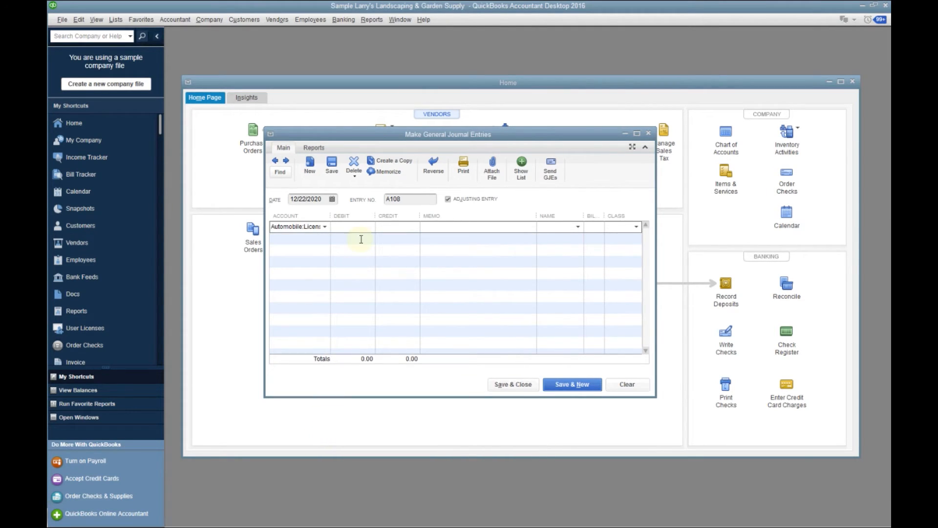
Look through the first line's account choices and start adding a new account of type Expense instead
click(324, 226)
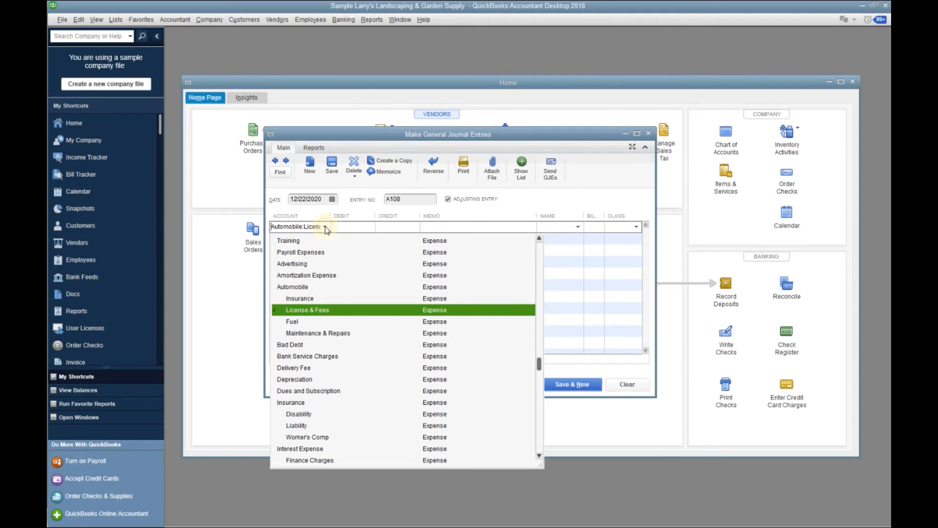
click(539, 440)
click(539, 441)
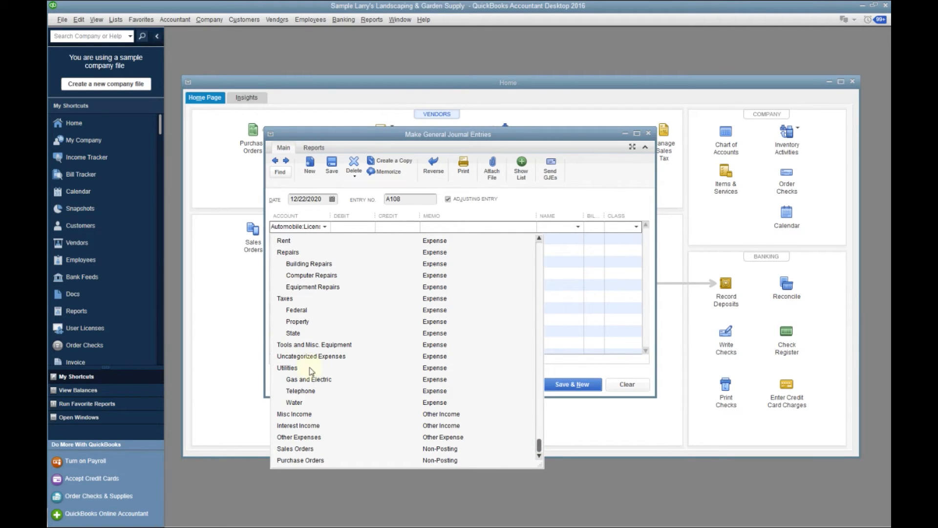
scroll(324, 308, up, 10)
scroll(323, 308, up, 15)
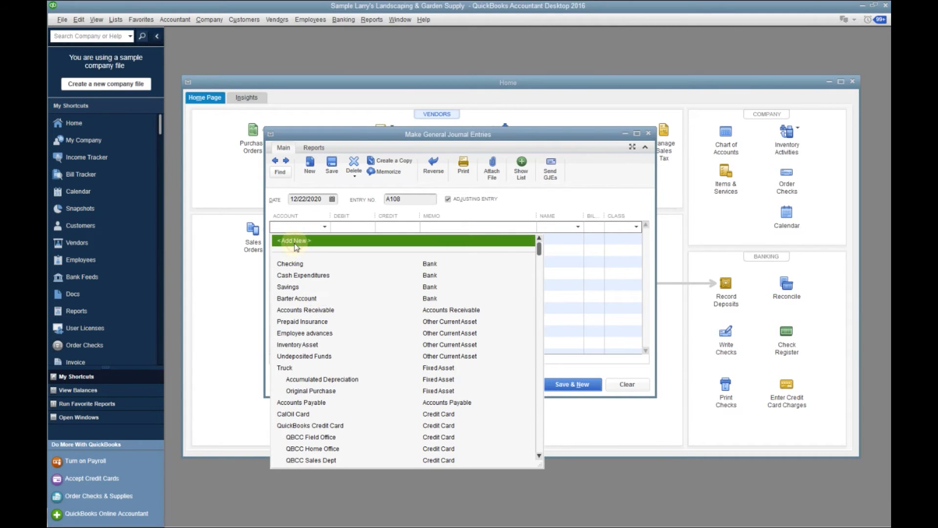
click(294, 241)
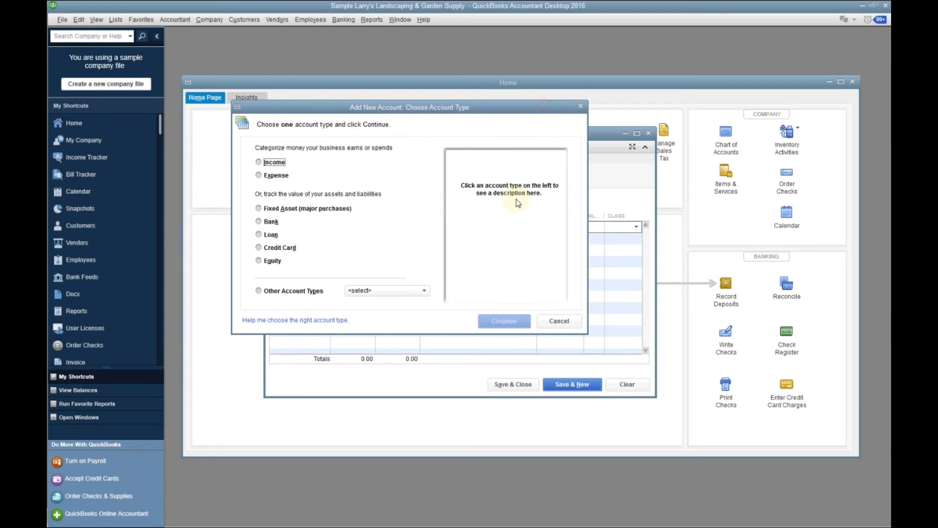
click(261, 176)
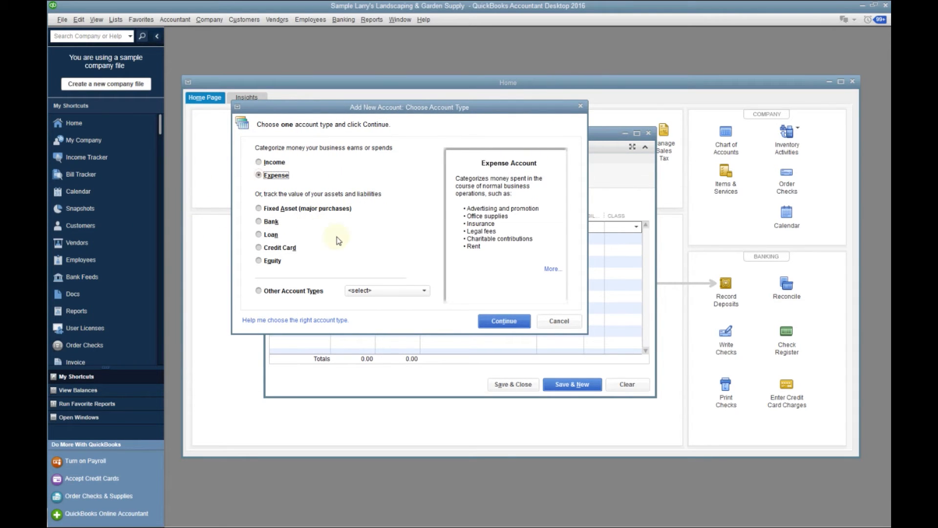
click(504, 317)
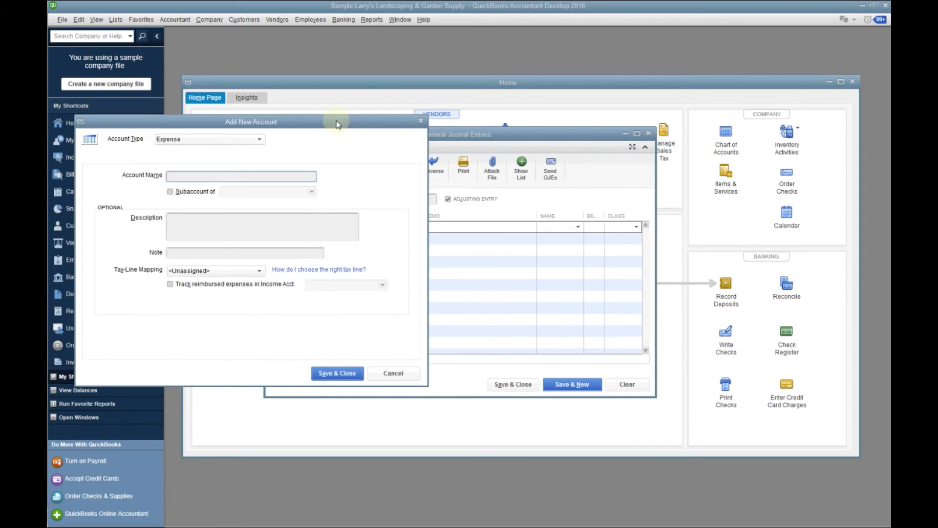
Name the new account "Tax and License expense", map it to the tax line "Other Deductions: Other deductions", and save it
text(Tax and )
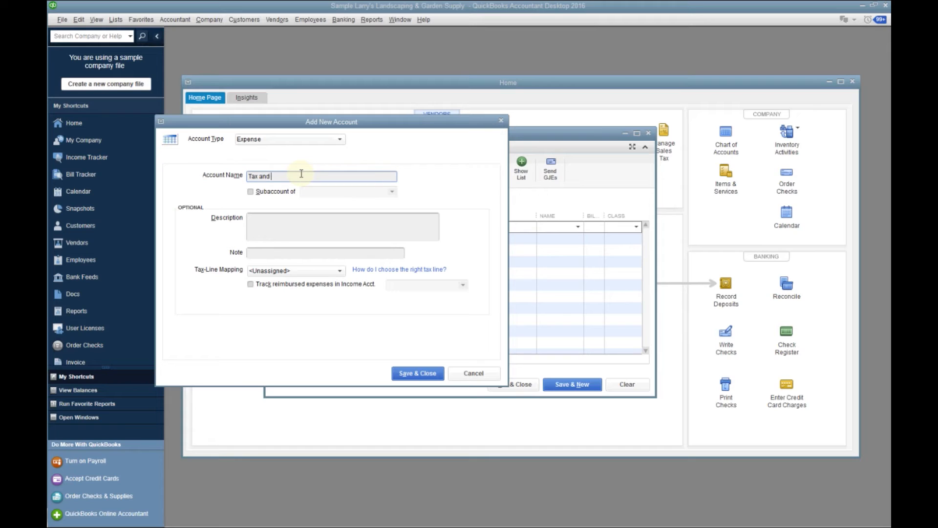
text(License expense)
click(339, 272)
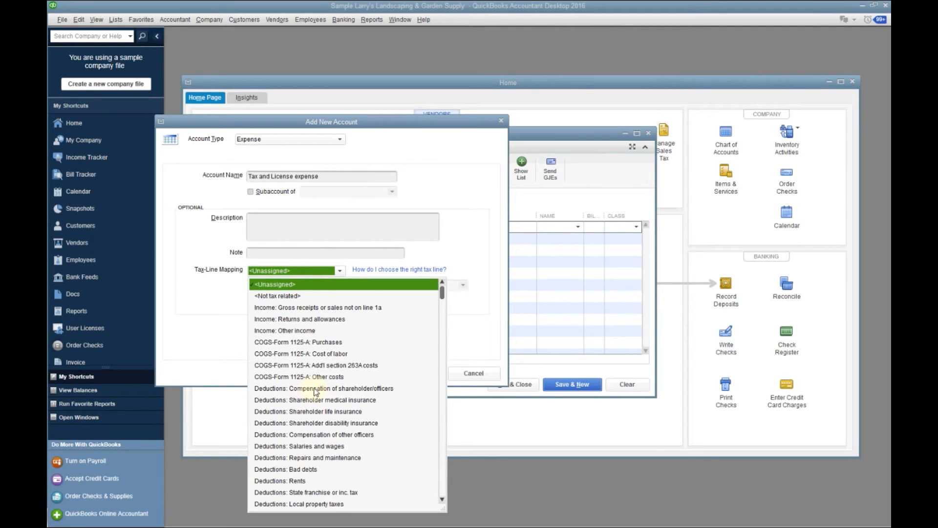
click(442, 497)
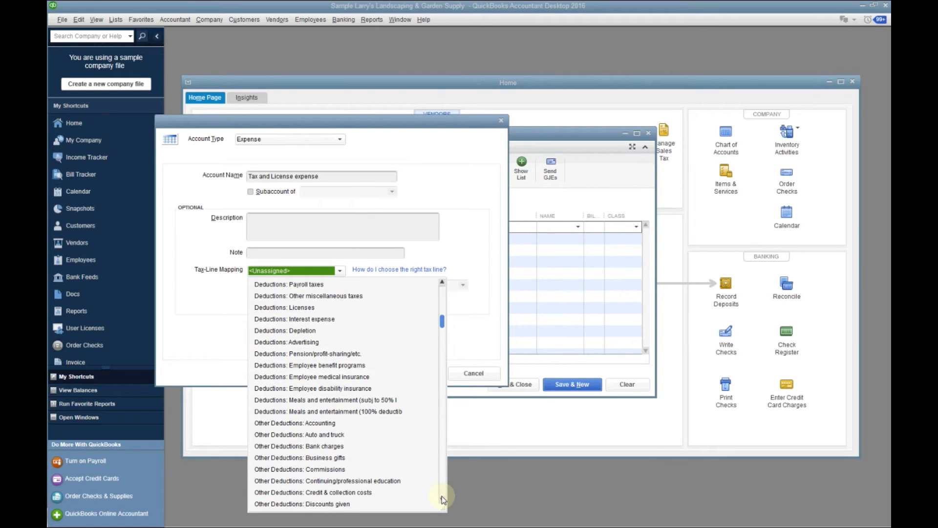
click(442, 496)
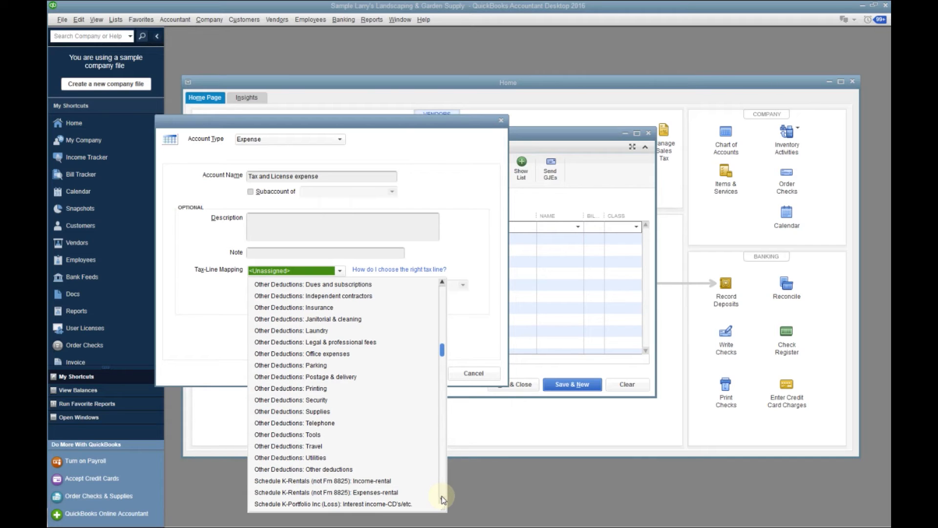
click(335, 469)
click(417, 373)
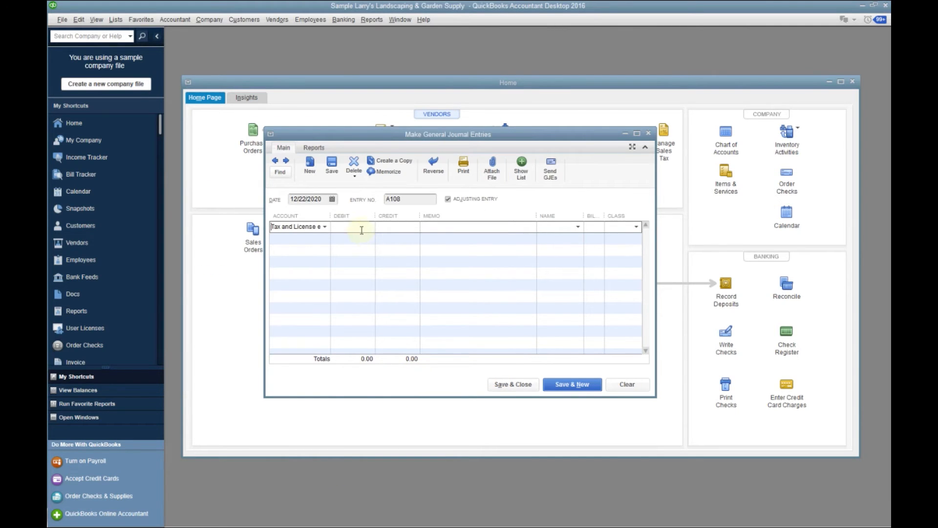
Enter a debit of 150.00 for the Tax and License expense account on the first line
click(362, 230)
text(150.)
key(Tab)
Assign the second line's 150.00 credit to the Owner's Contributions subaccount of Owner's Equity
click(325, 238)
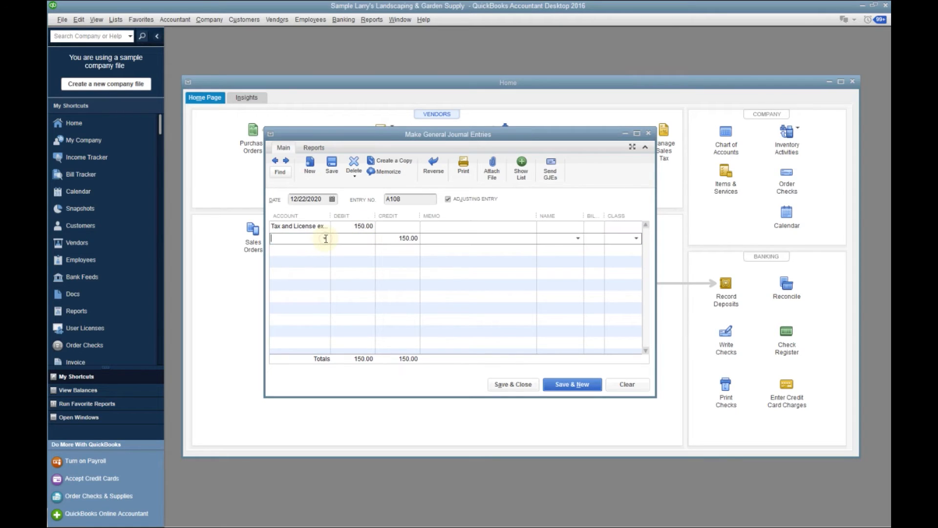
click(325, 239)
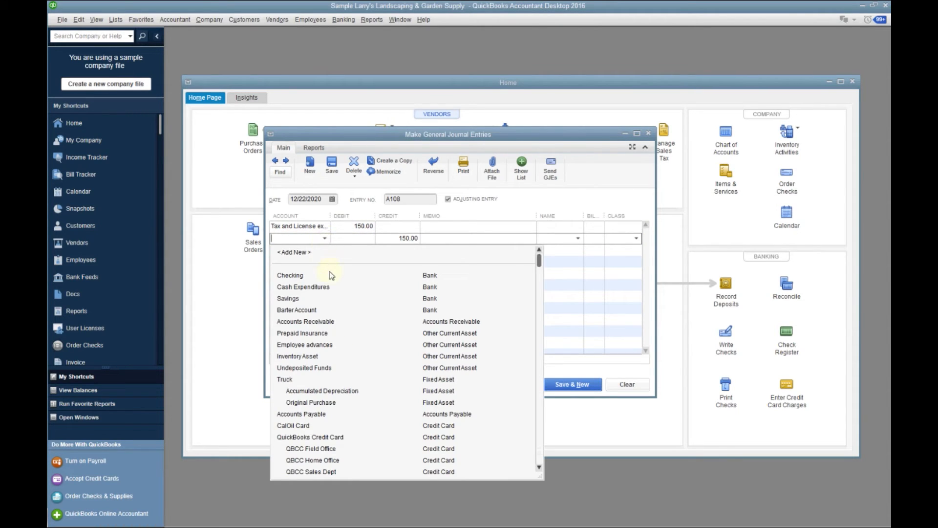
click(539, 468)
click(539, 468)
click(540, 468)
click(540, 468)
click(540, 468)
click(539, 468)
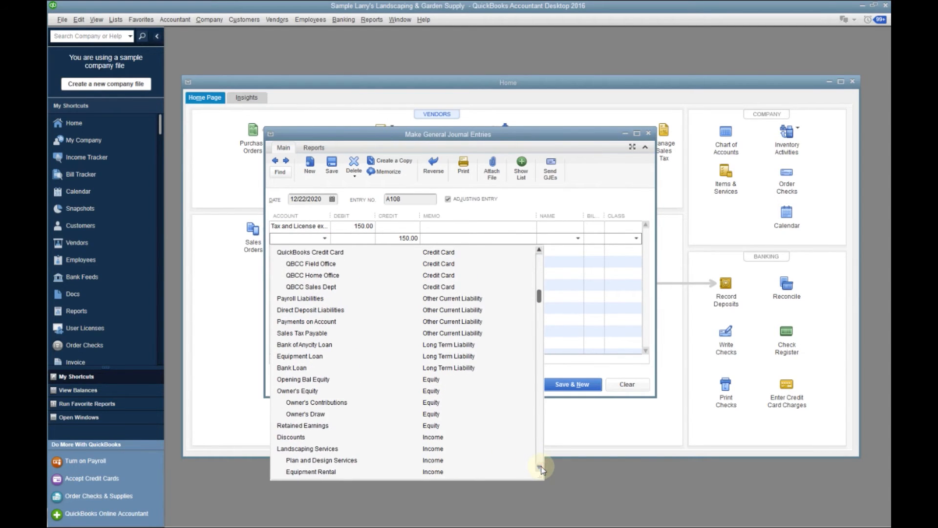
click(318, 404)
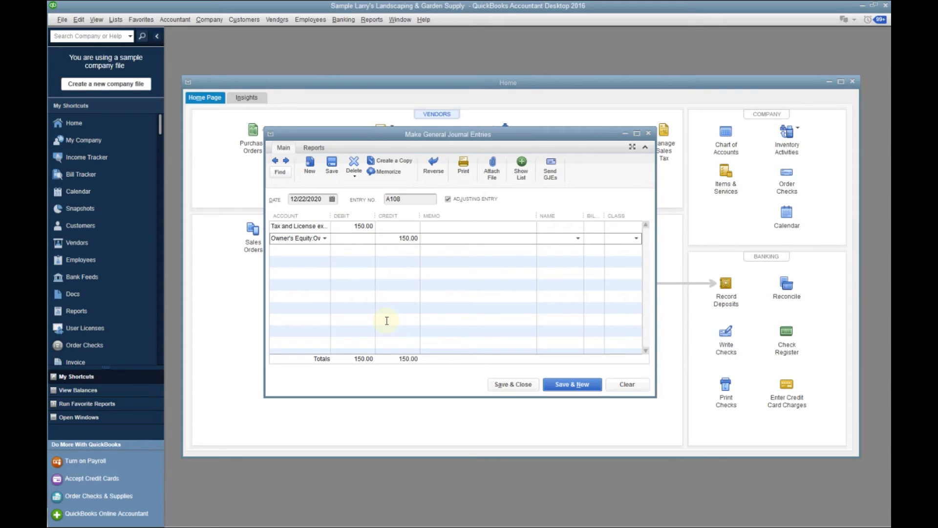
Add the memo "pay to state XYZ to form business" to the debit line, and save and close the journal entry
click(442, 226)
text(p)
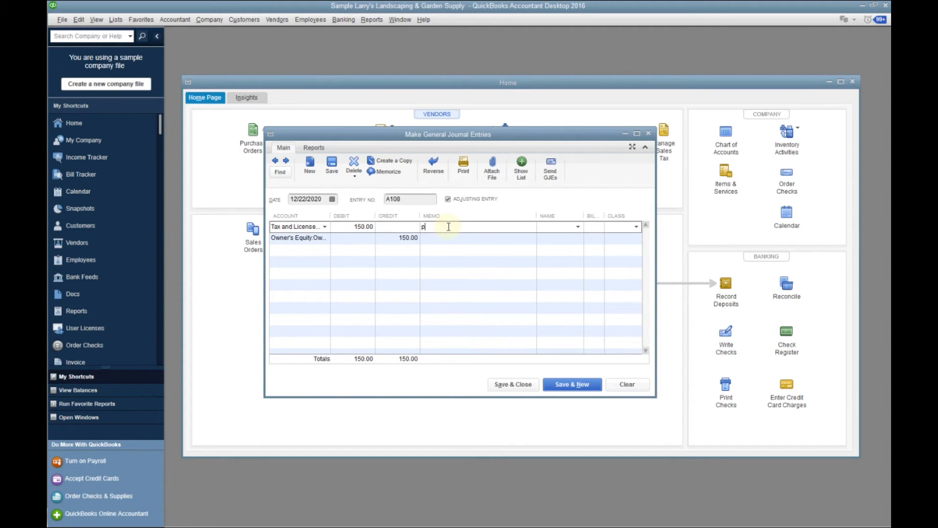
text(ay to state XYS)
key(BackSpace)
text(Z to form business)
click(516, 383)
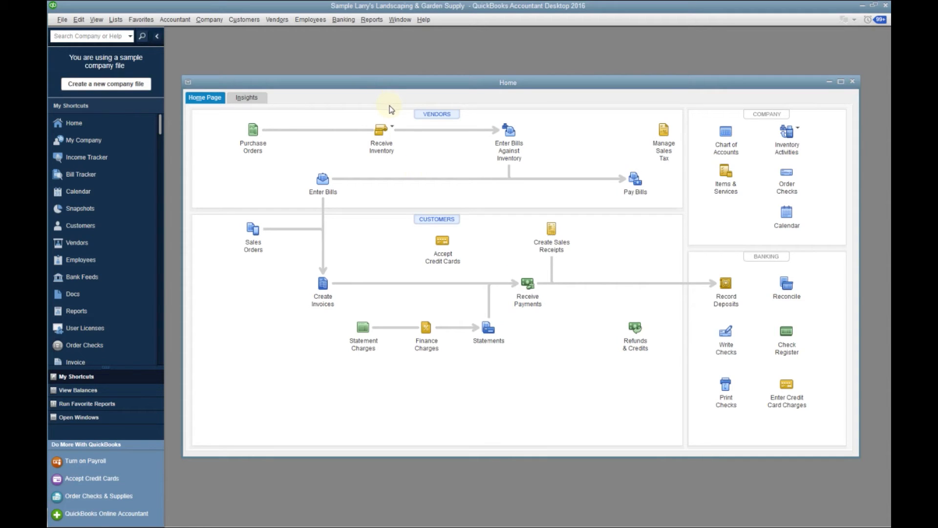
Go through the 1099 Wizard from vendor selection to the payment exclusions review without changing anything, and close it
click(278, 21)
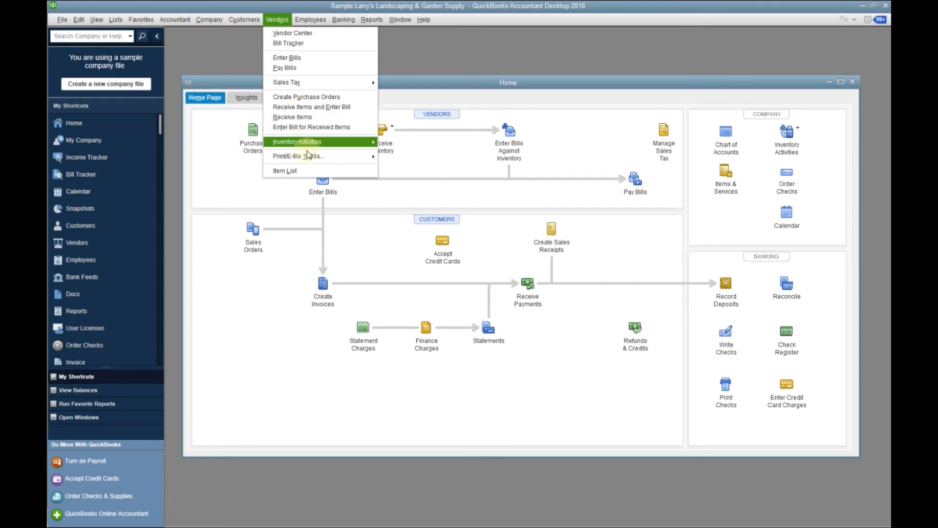
mouse_move(308, 157)
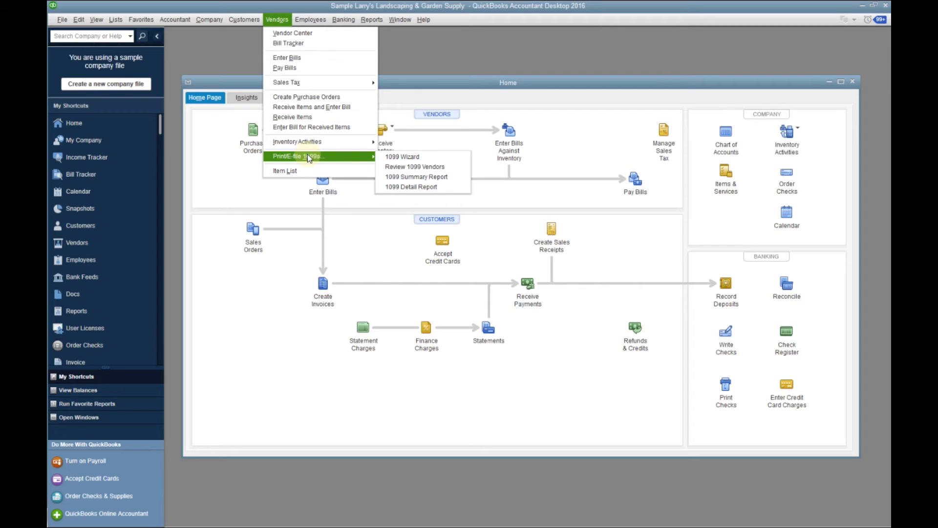
click(386, 157)
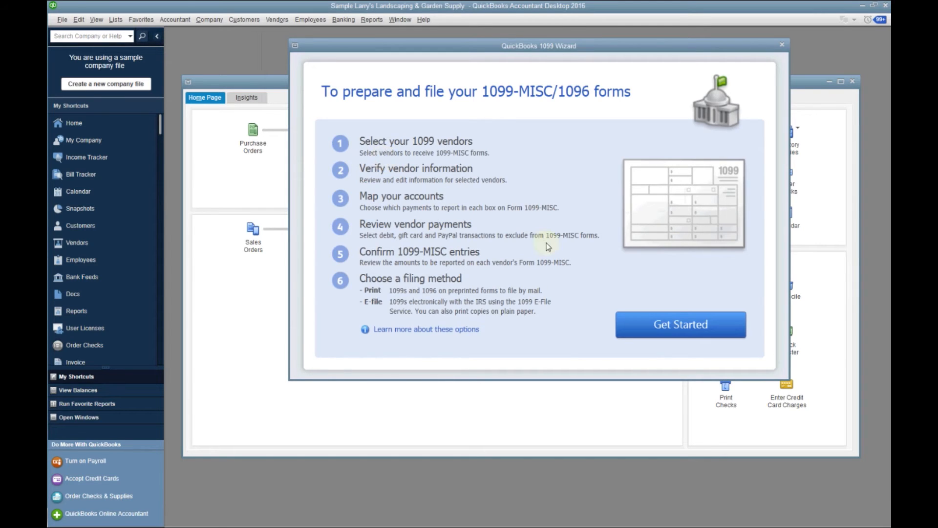
click(675, 324)
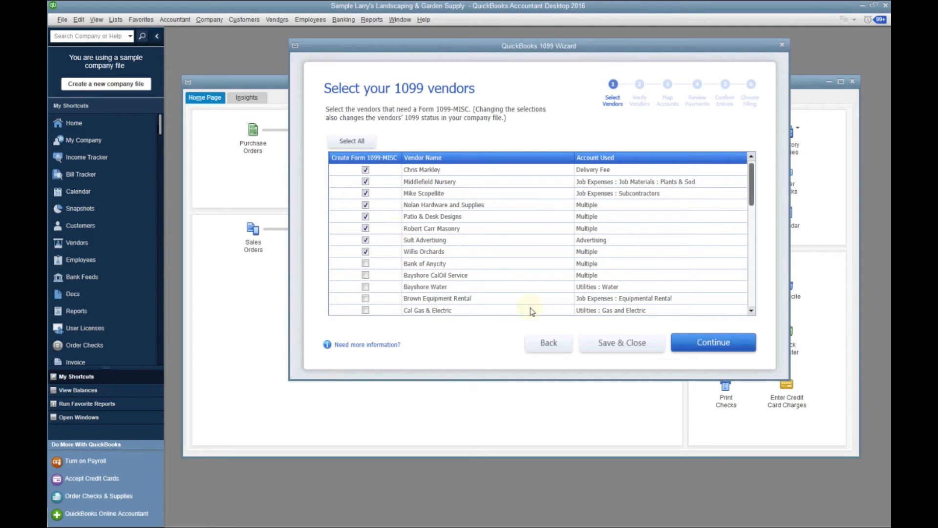
click(693, 344)
click(693, 344)
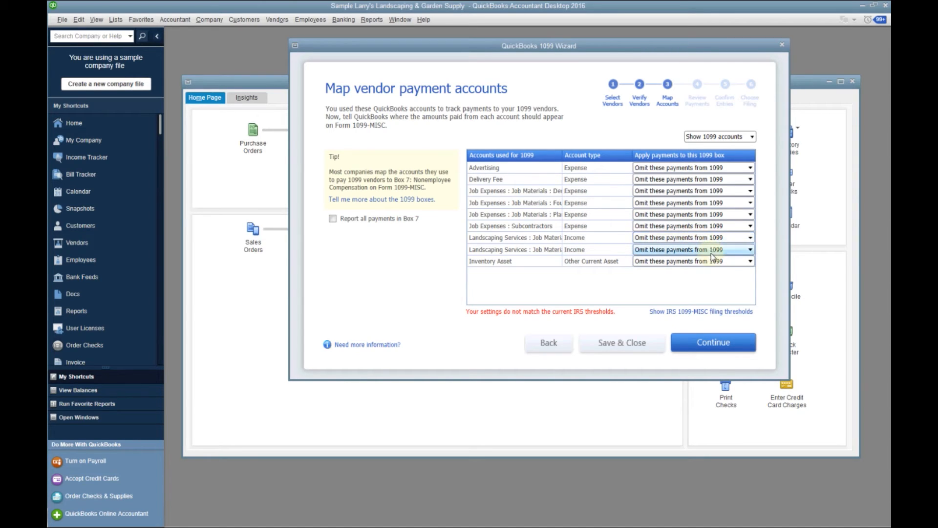
click(710, 342)
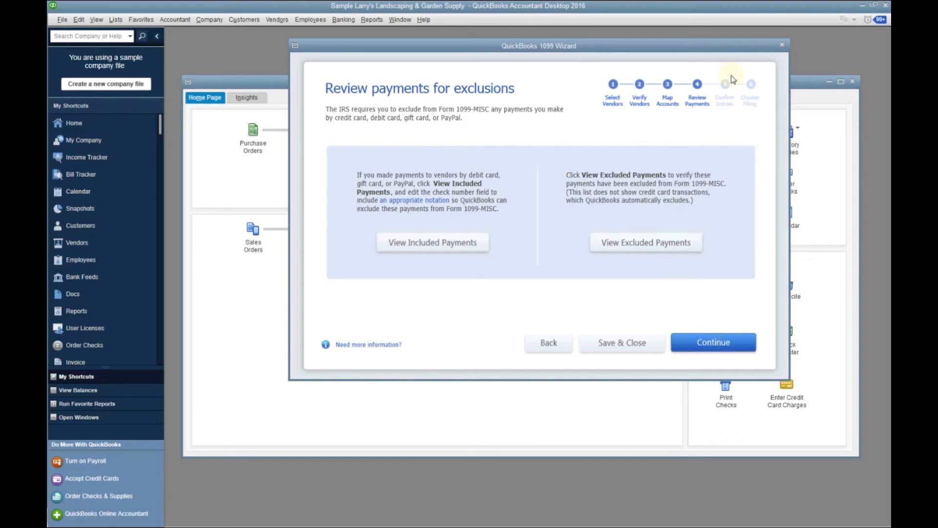
click(781, 45)
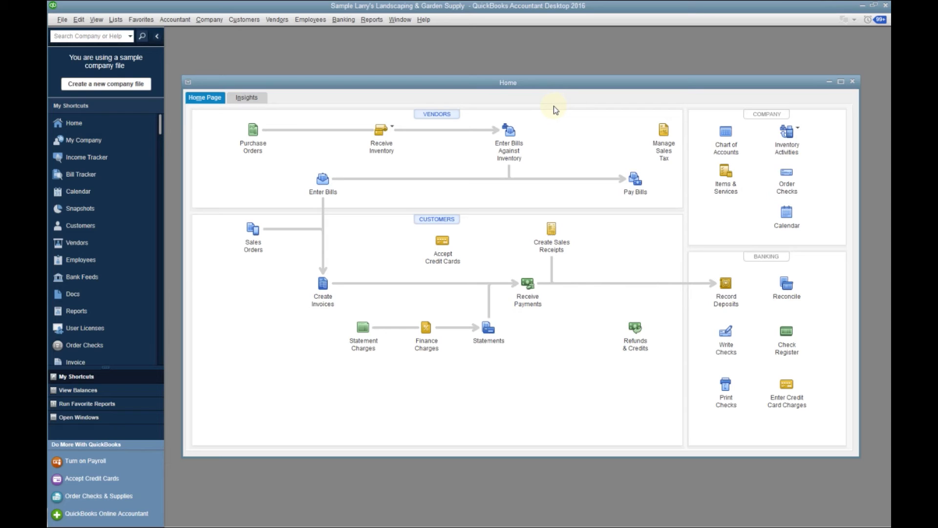
View the Begin Reconciliation settings for the Checking account and cancel the reconciliation
click(344, 20)
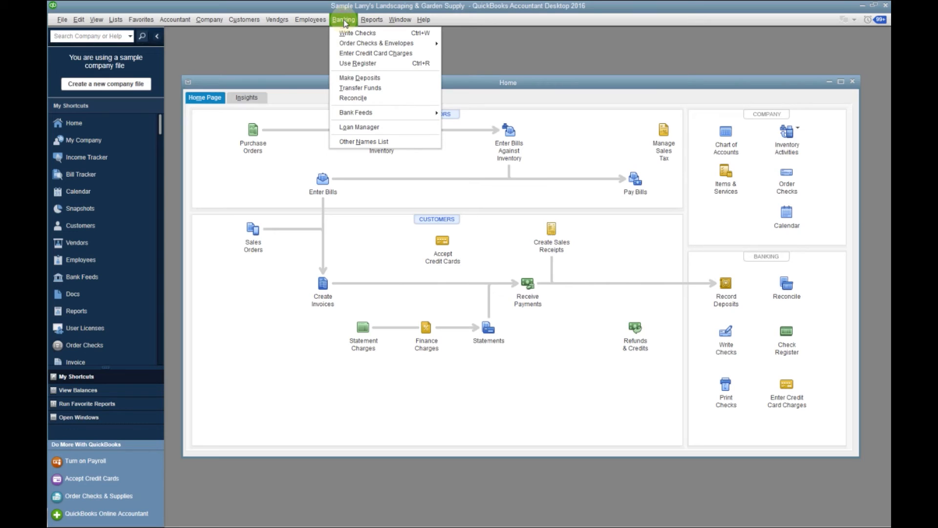
click(375, 100)
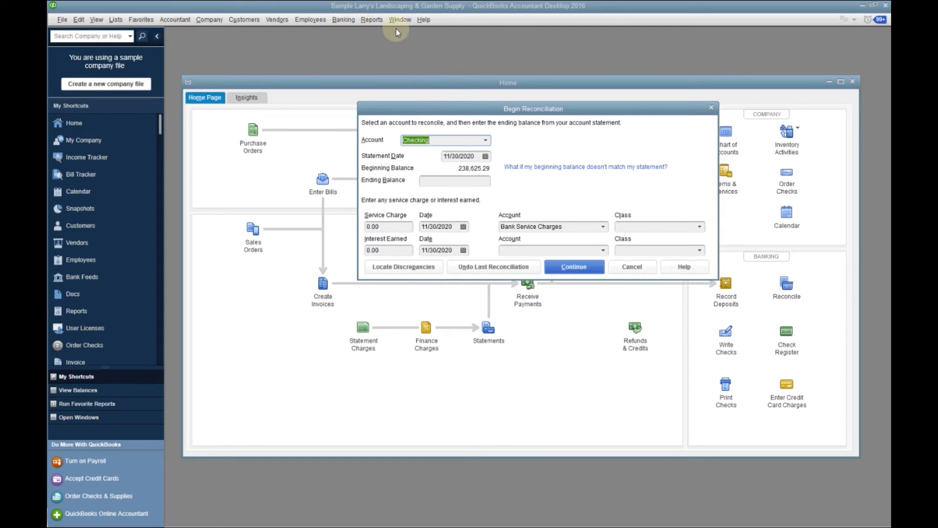
click(632, 267)
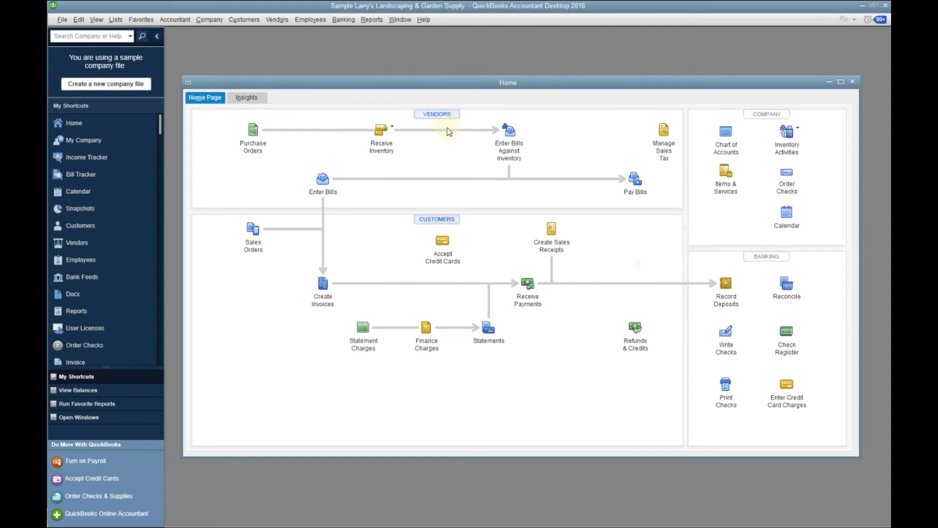
View the previous reconciliation report options for the Checking account, and close them without displaying a report
click(372, 19)
mouse_move(408, 140)
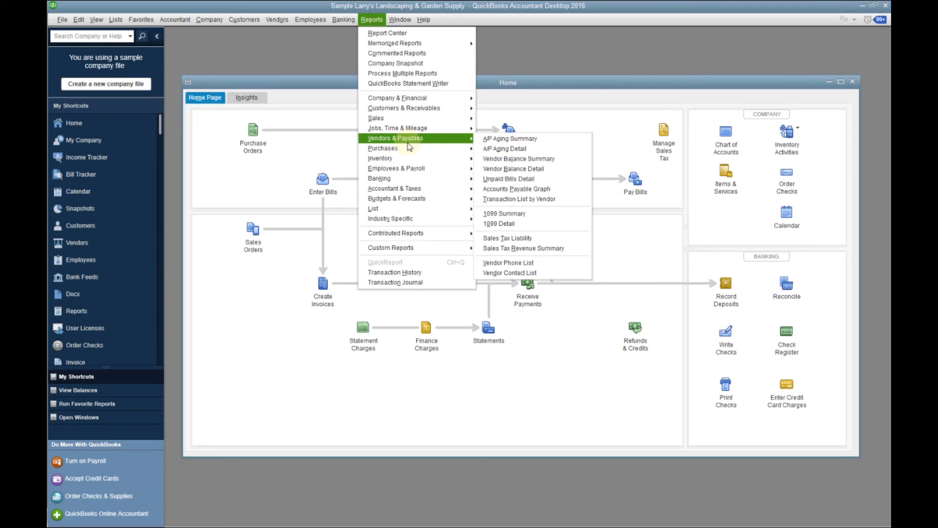
mouse_move(408, 181)
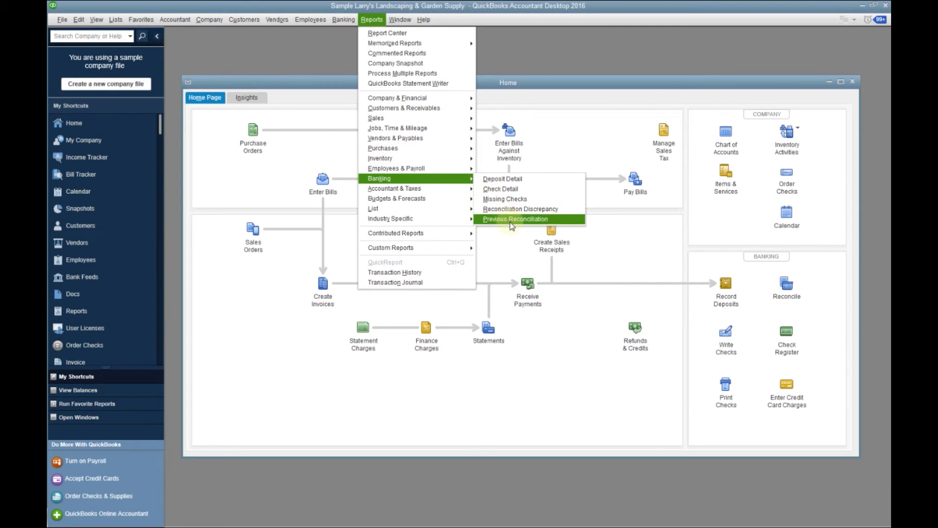
click(510, 225)
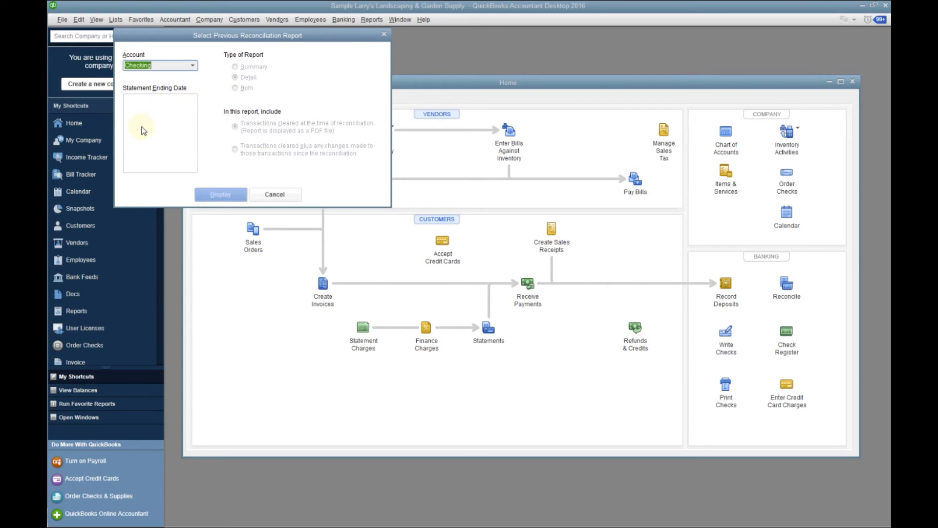
click(383, 35)
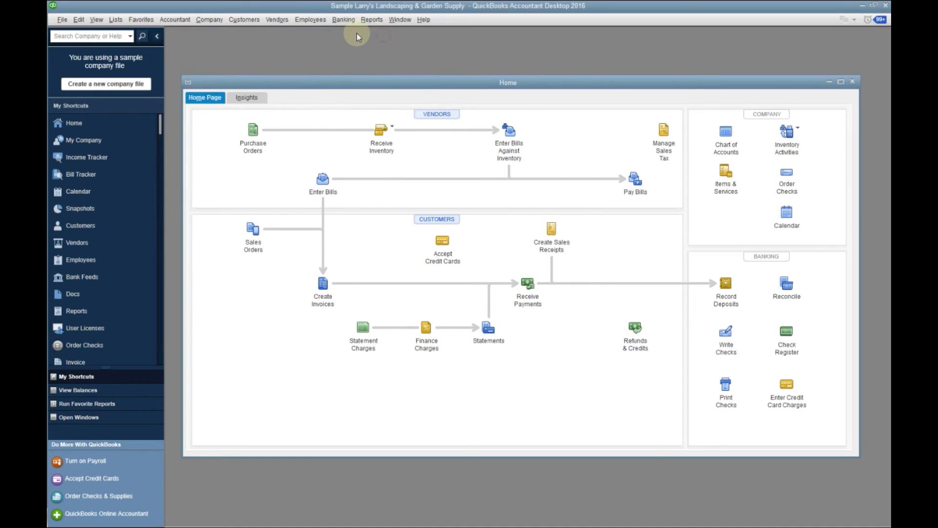
Begin reconciling the Checking account with an ending balance of 105,536.57 and continue to the transaction list
click(347, 23)
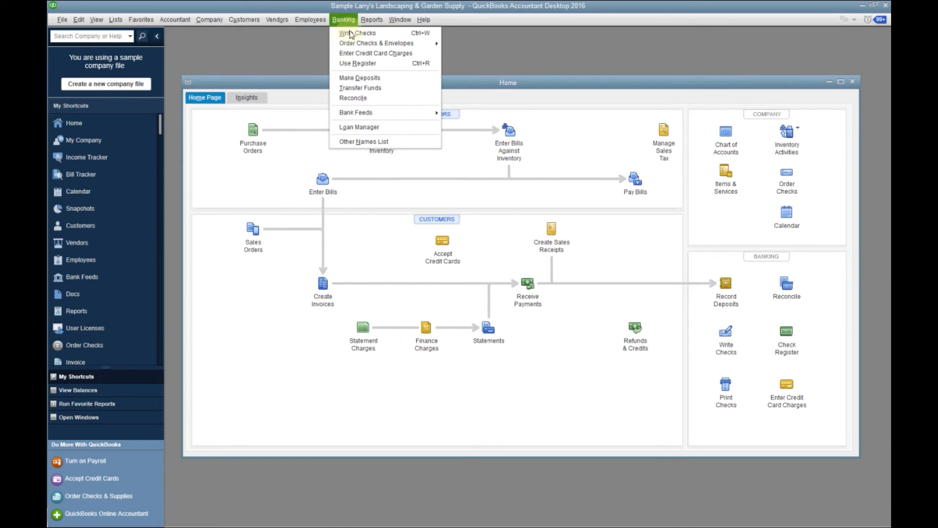
click(358, 97)
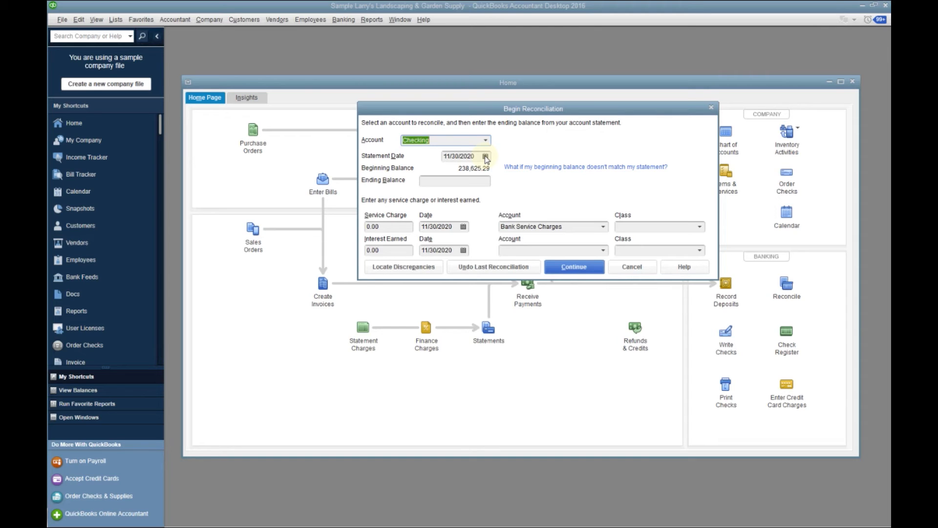
click(465, 181)
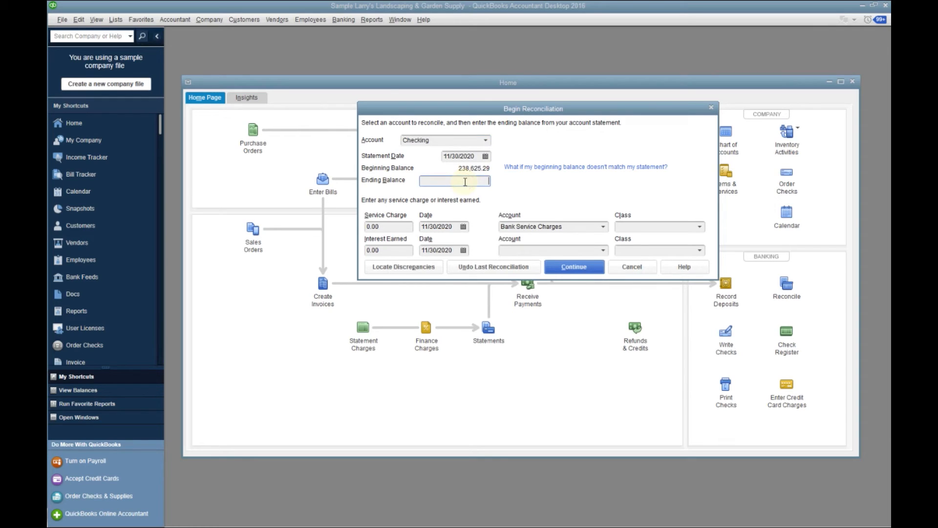
text(105536.57)
click(581, 267)
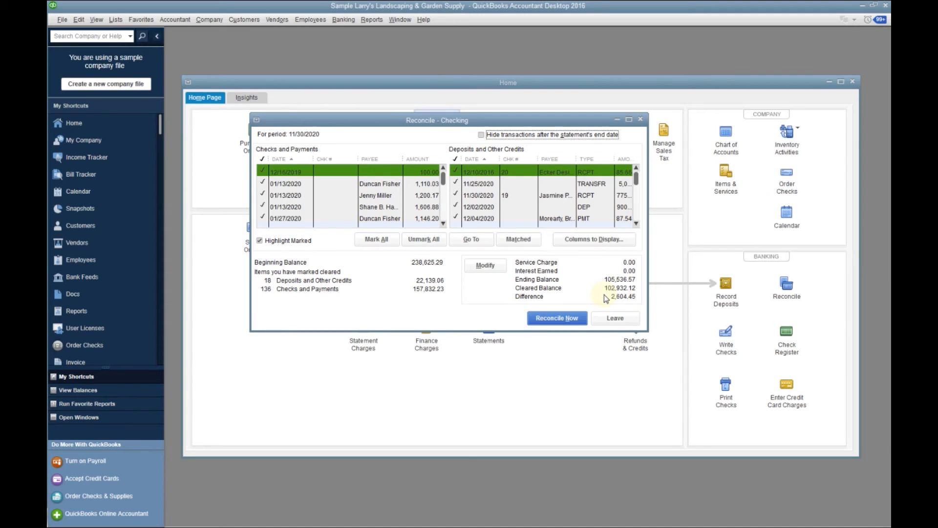
Mark the 12/22/2020 payments of 137.50 and 50.00 and the 12/15/2020 payments of 45.00 and 1,636.44 as cleared
drag(442, 182, 444, 217)
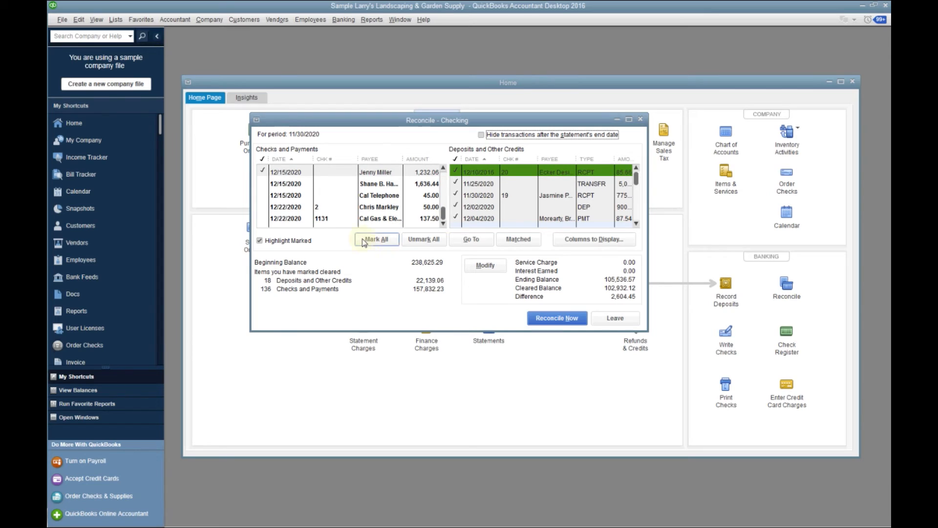
click(268, 220)
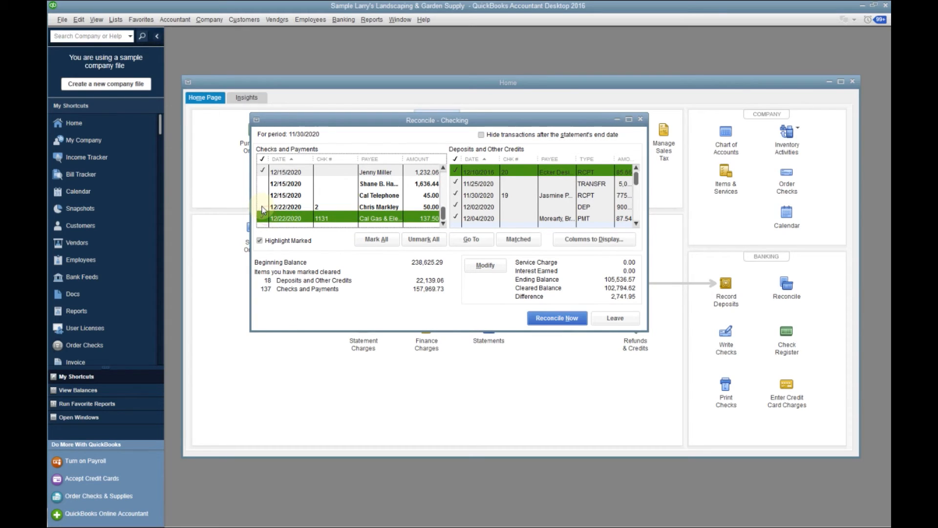
click(262, 208)
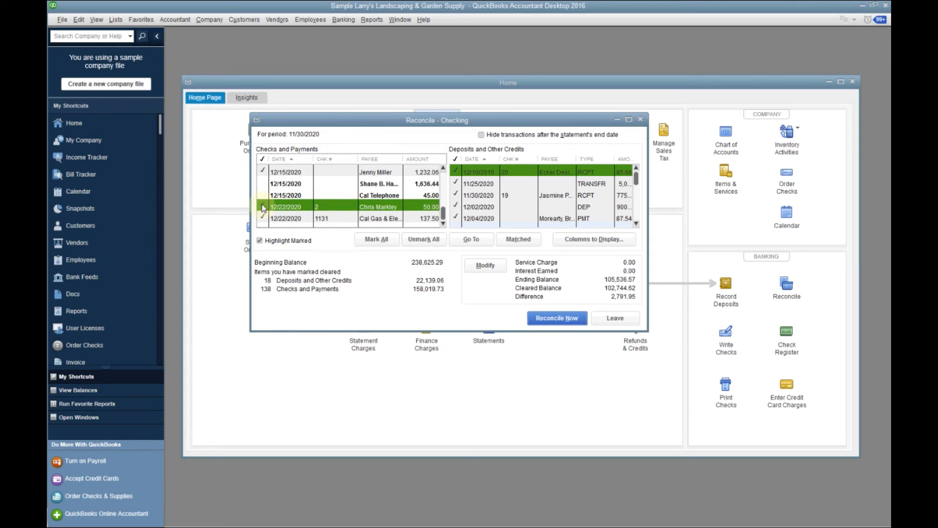
click(262, 195)
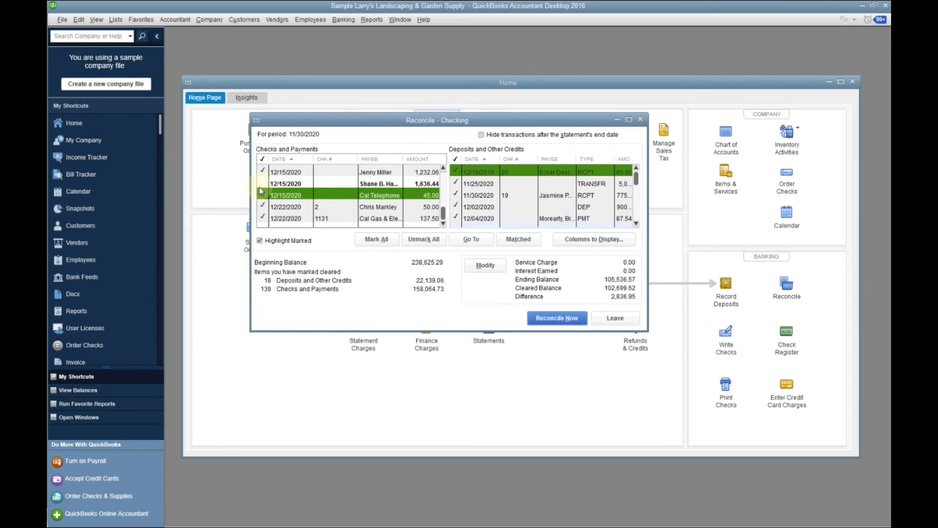
click(262, 184)
Unmark the 1,636.44, 45.00, 50.00 and 137.50 payments in the Checks and Payments list
click(260, 184)
click(262, 195)
click(263, 206)
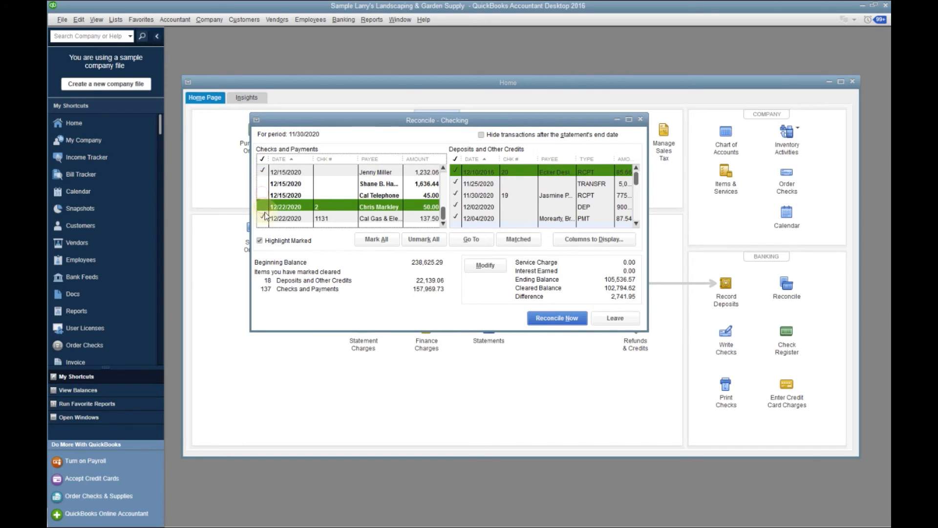
click(265, 218)
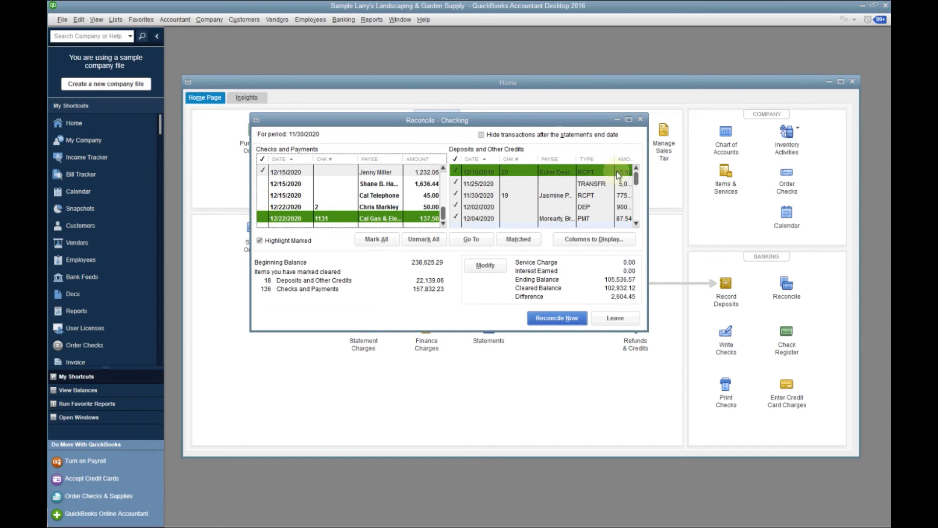
Unmark the 12/15/2020 payments of 1,232.06 and 1,606.87 in the Checks and Payments list
click(264, 174)
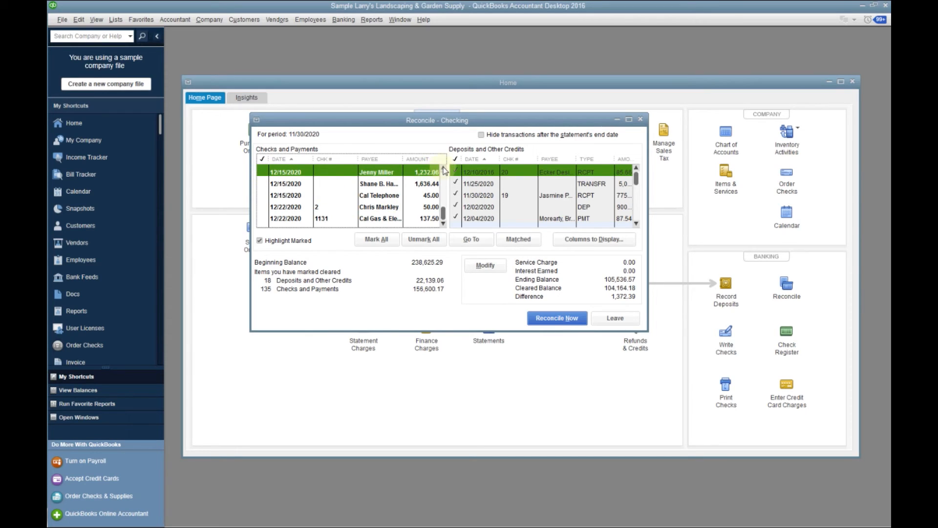
click(443, 168)
click(443, 168)
click(262, 183)
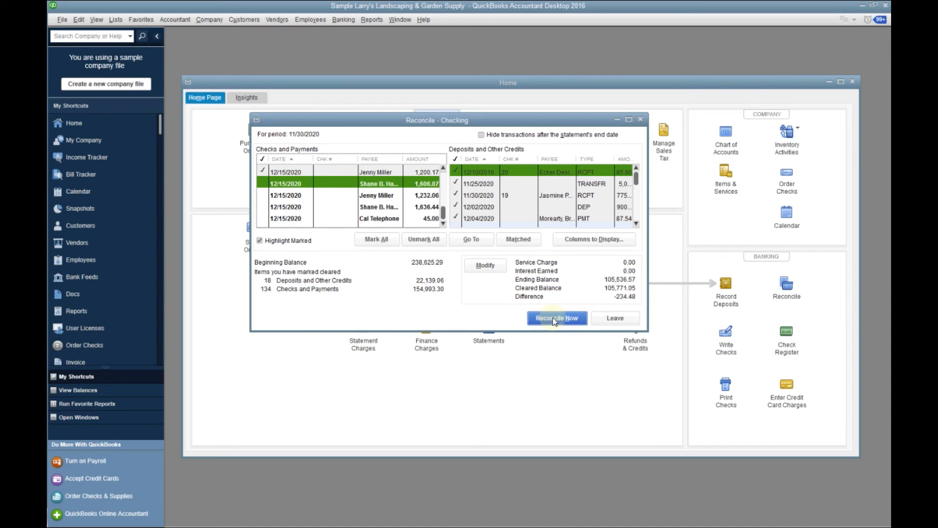
Leave the Checking reconciliation without finishing it and look over the QuickBooks Help window
click(617, 323)
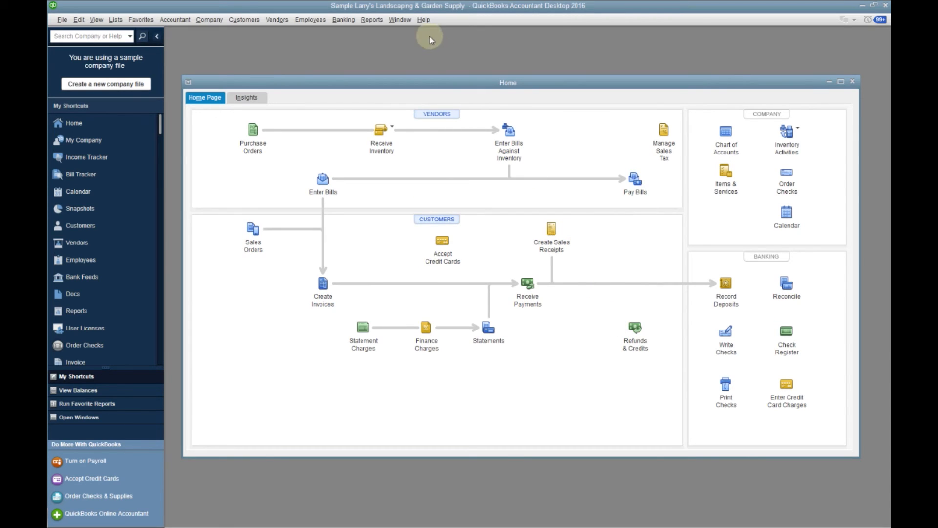
click(423, 19)
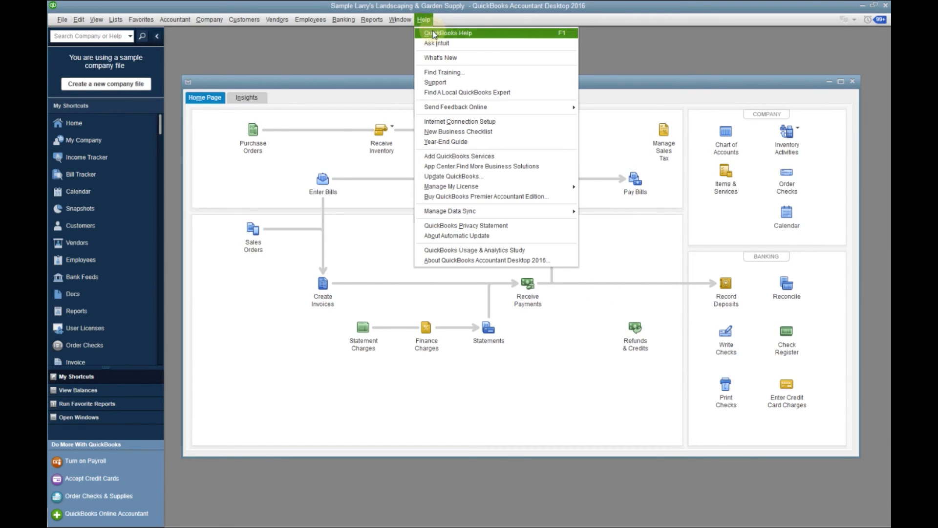
click(436, 32)
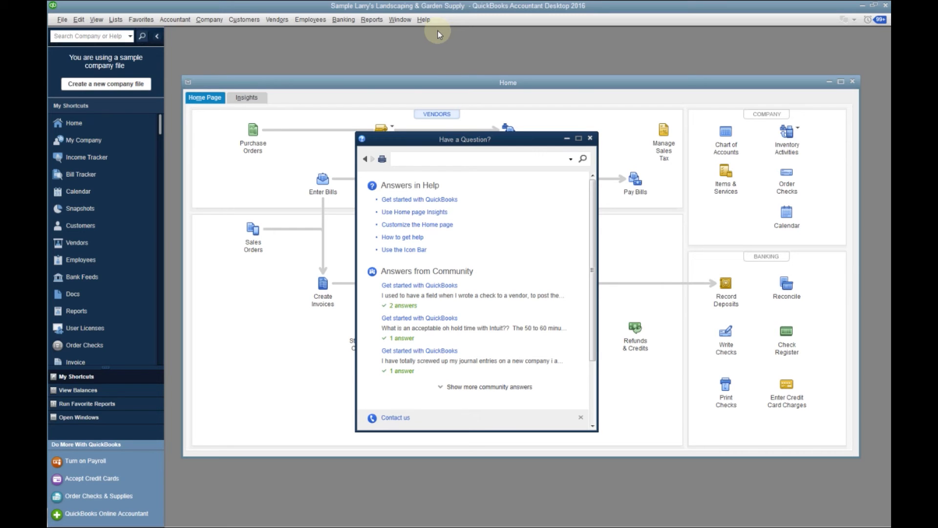
click(591, 139)
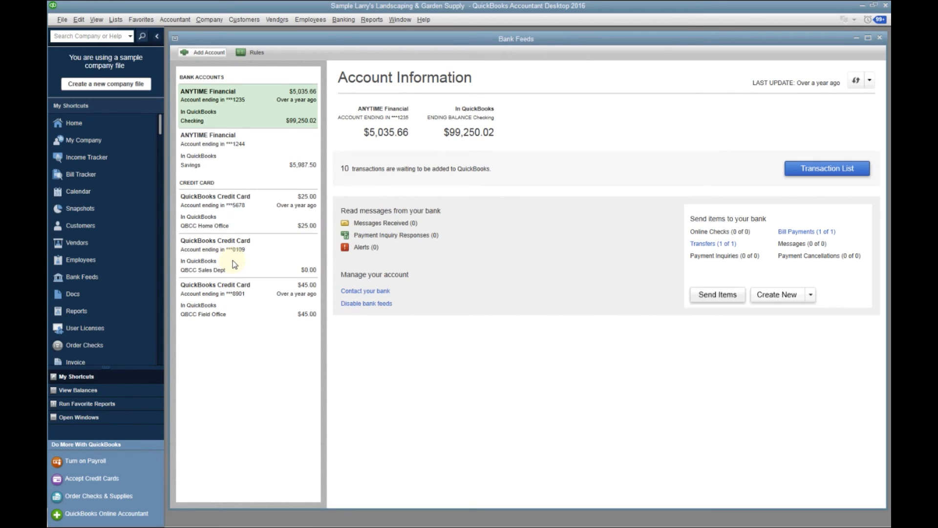
Review the Bank Feeds commands and open the Checking account's list of downloaded bank transactions
click(344, 21)
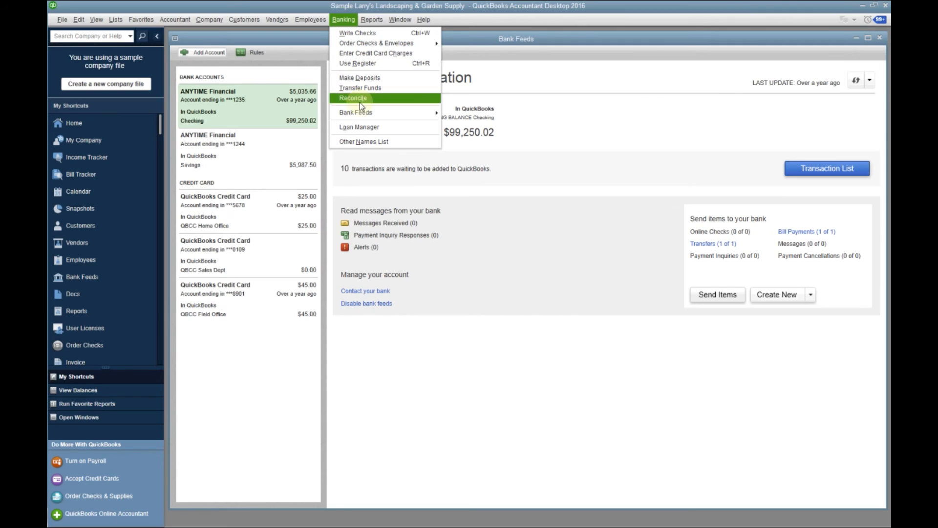
mouse_move(360, 112)
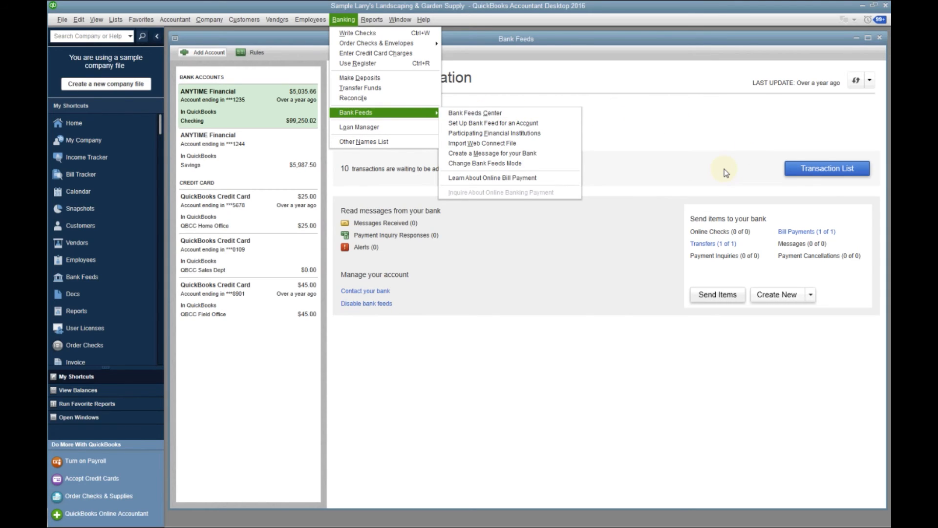
click(803, 174)
click(803, 174)
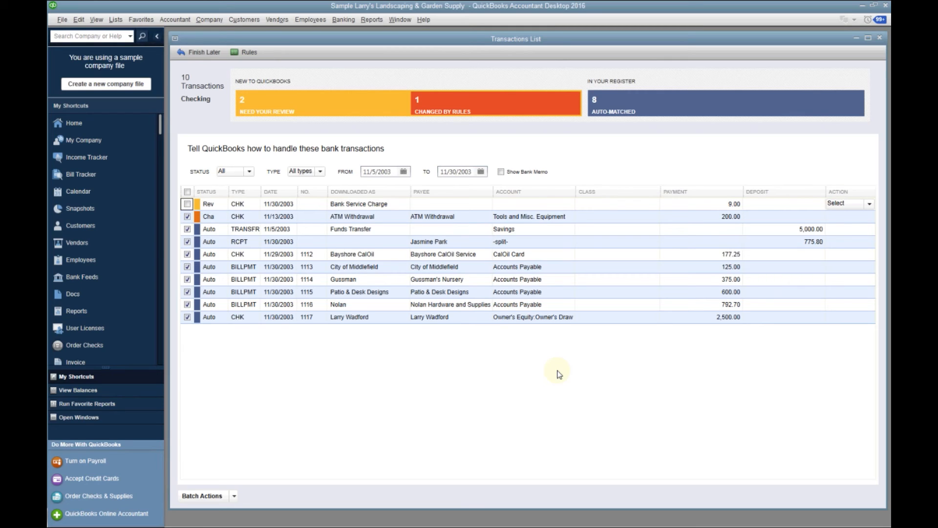
Exclude the 200.00 ATM Withdrawal from the selection and batch add/approve the auto-matched transactions
click(234, 496)
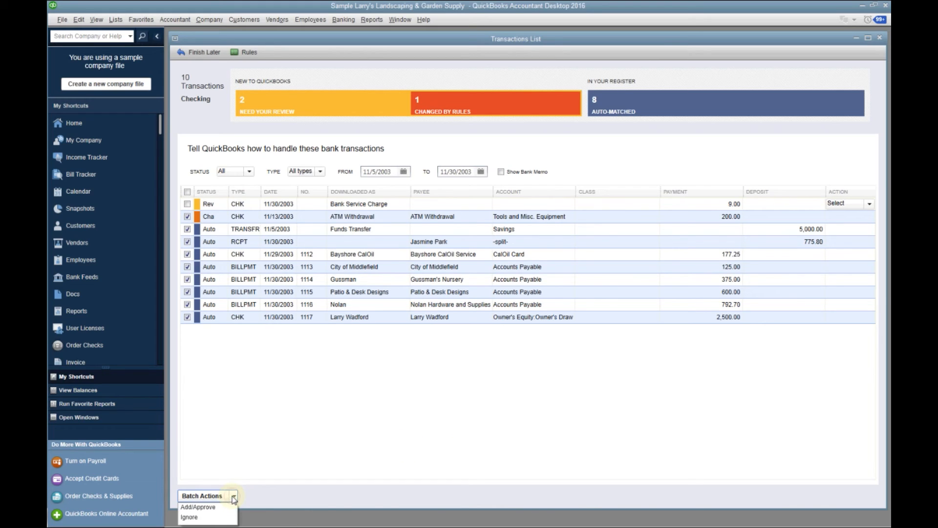
click(237, 459)
click(188, 218)
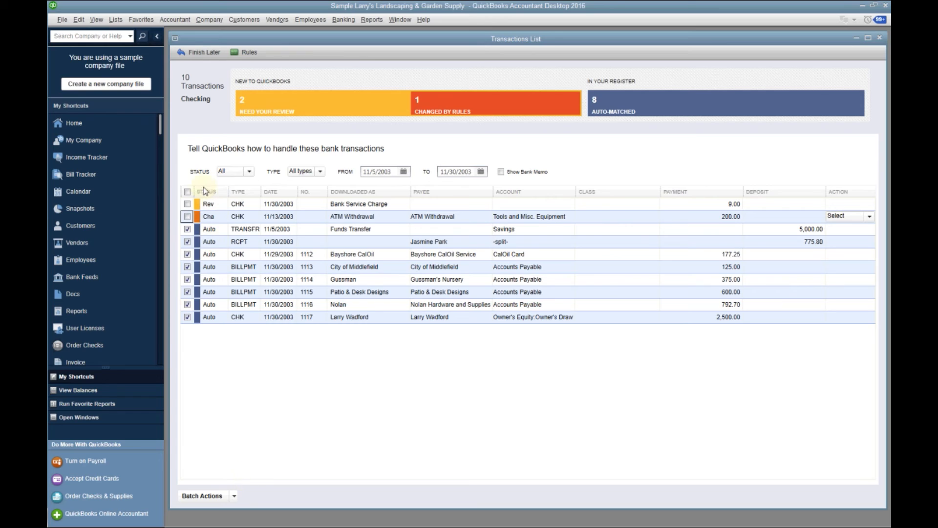
click(234, 496)
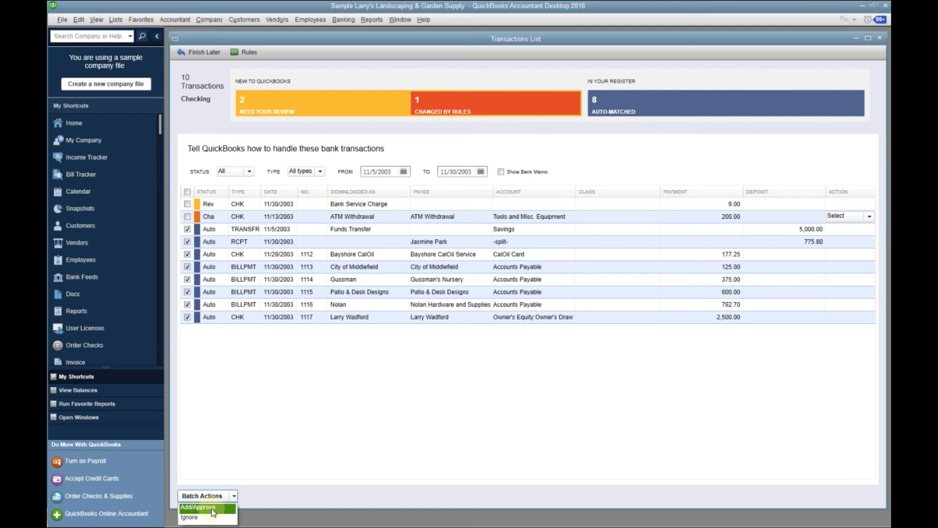
click(212, 508)
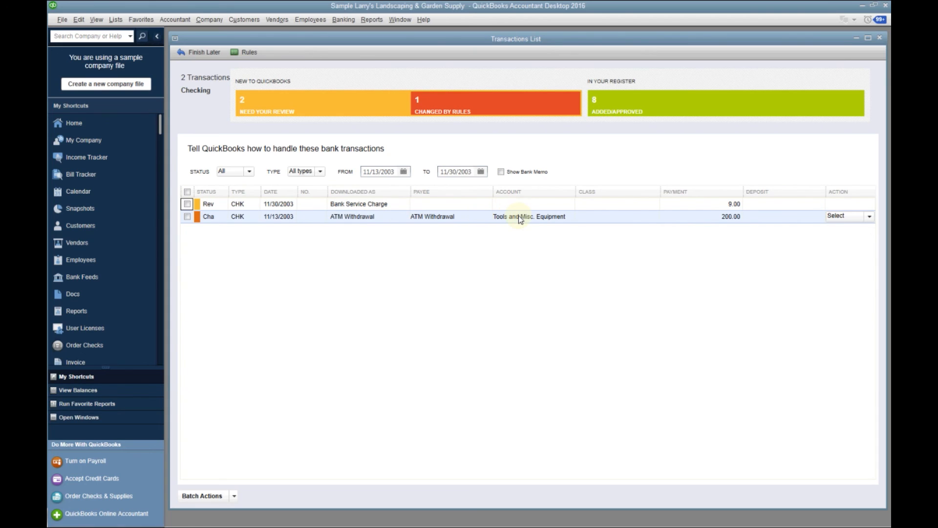
Select the 200.00 ATM Withdrawal categorized to Tools and Misc. Equipment and add/approve it
click(188, 216)
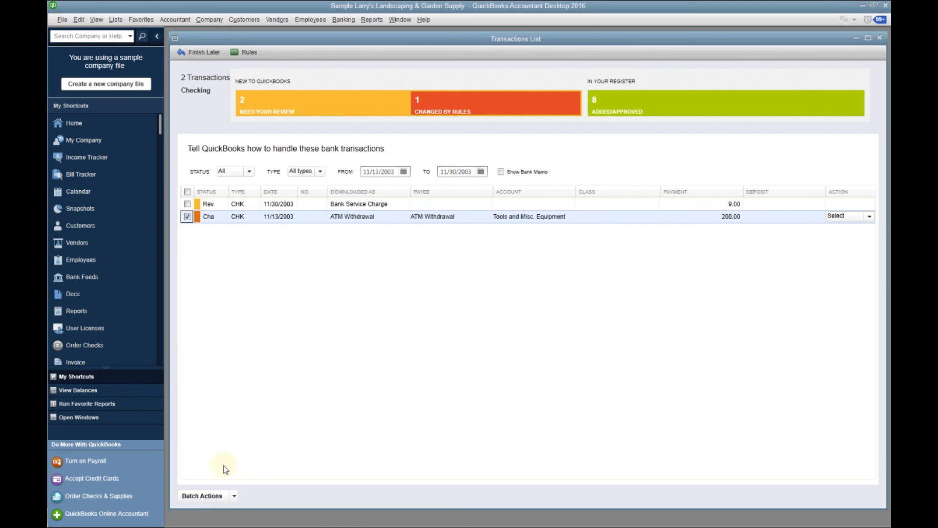
click(234, 496)
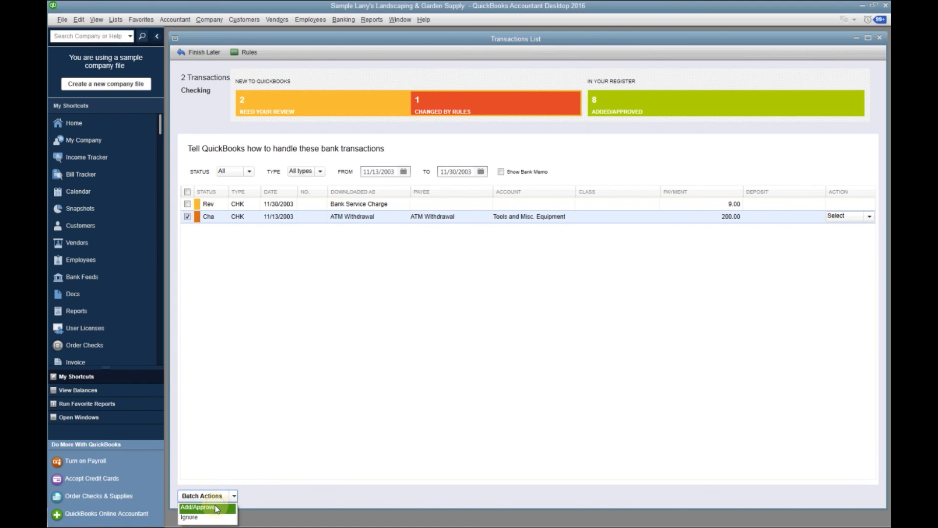
click(215, 507)
click(447, 224)
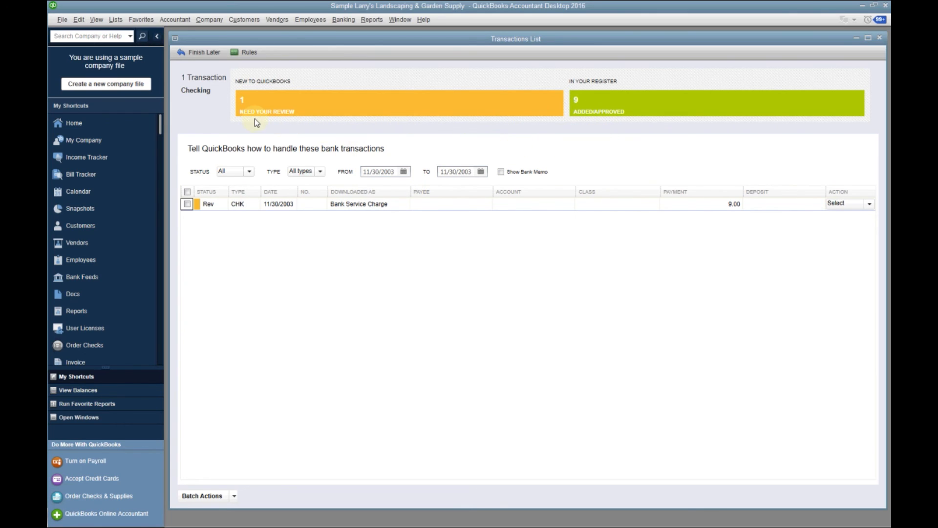
Add a new bank feed rule named Bank Service Charge to the rules list
click(249, 53)
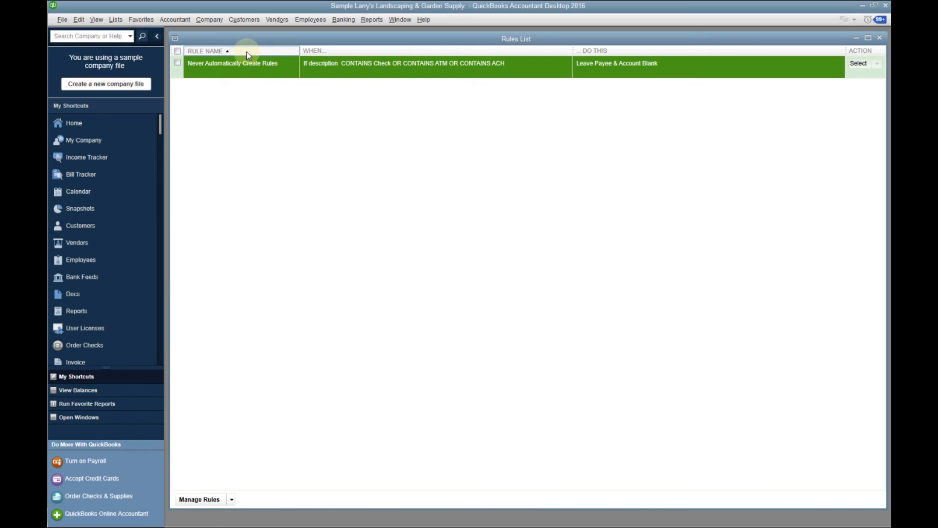
click(231, 499)
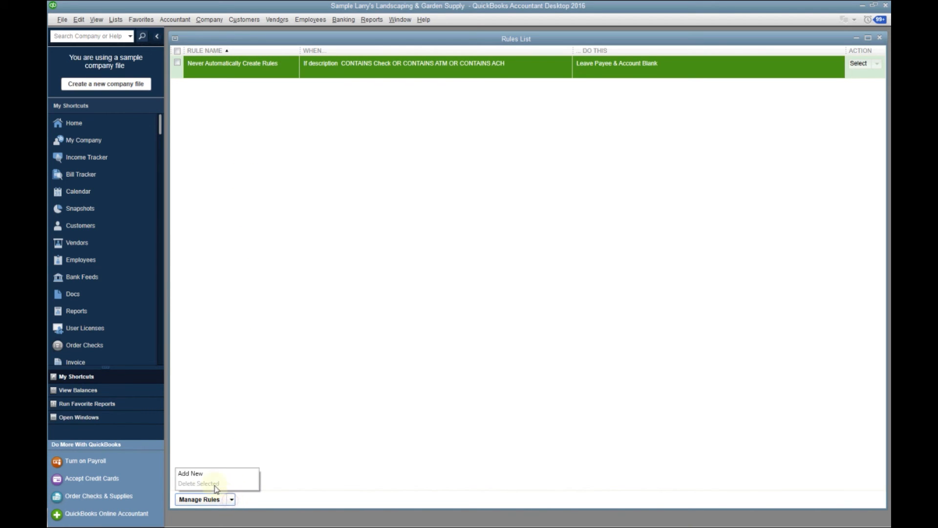
click(199, 472)
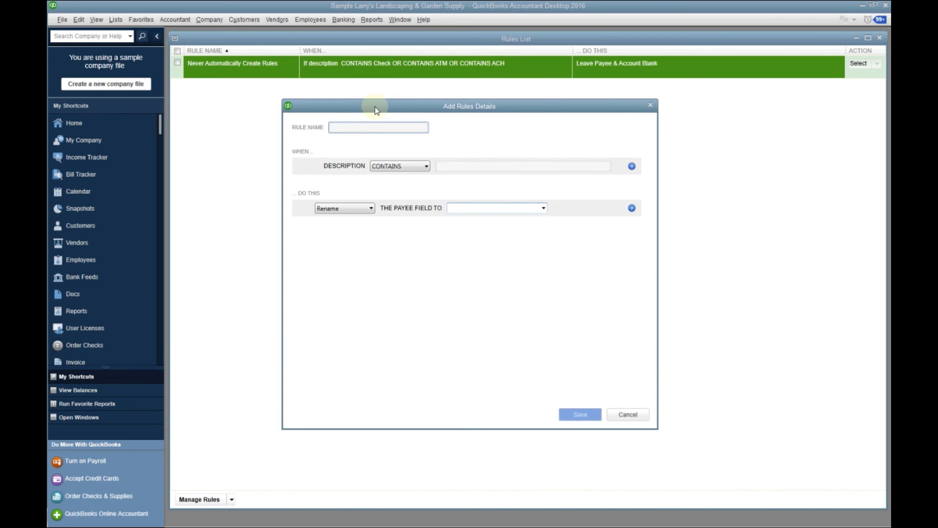
click(362, 126)
text(Bank Serv)
text(ice)
text( Chagre)
key(BackSpace)
key(BackSpace)
key(BackSpace)
text(rge)
Make the rule apply when the transaction description contains Bank Service
click(459, 165)
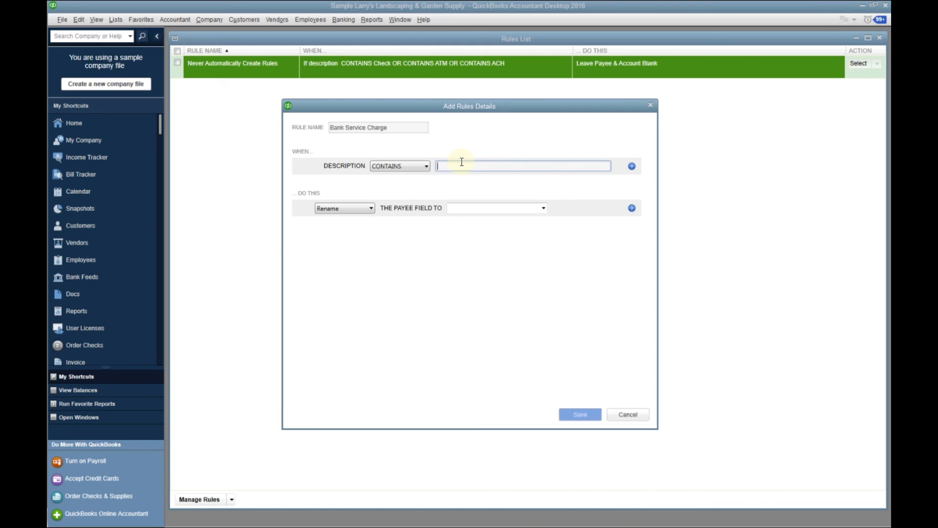
text(Ba)
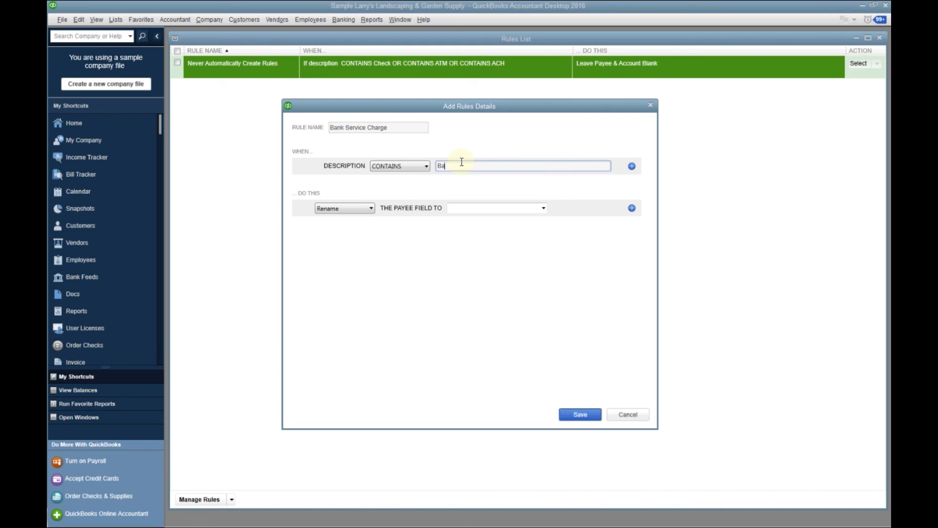
text(nk Service)
Add Wells Fargo as a new vendor and have the rule rename the payee field to it
click(542, 208)
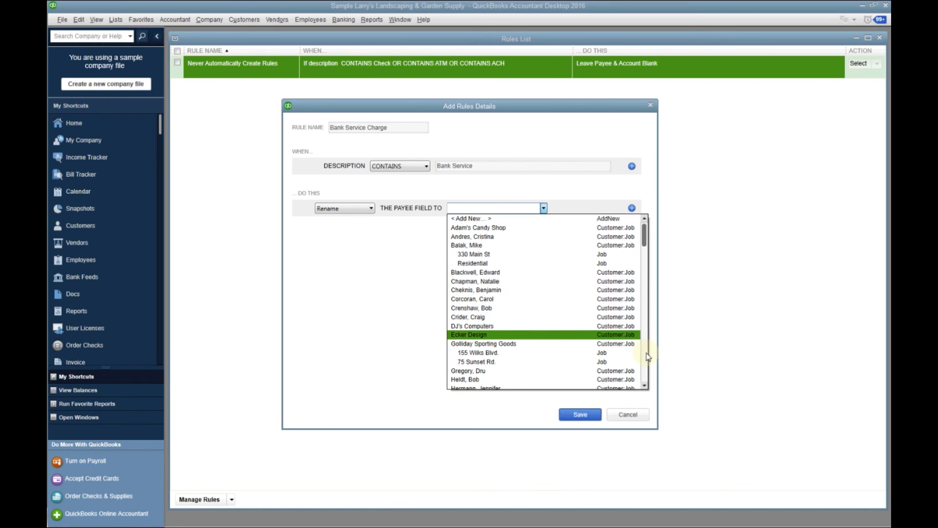
click(644, 373)
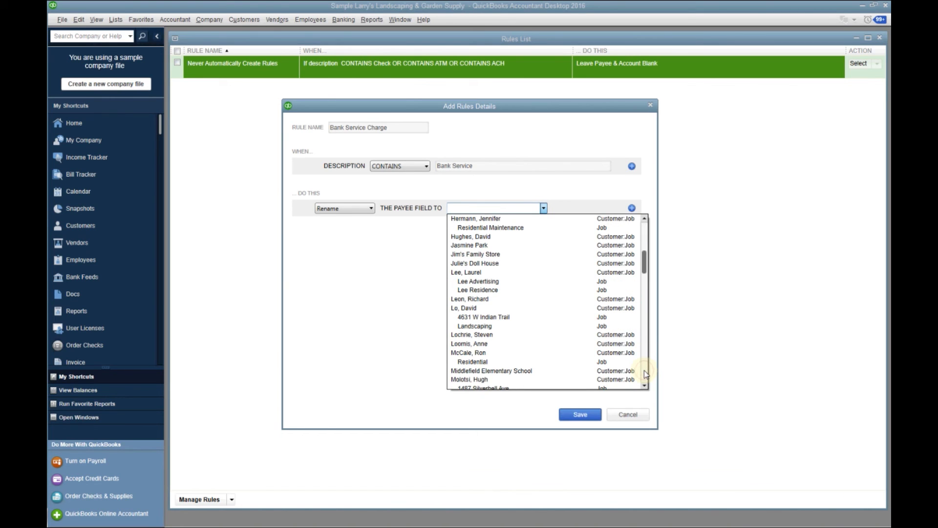
click(645, 373)
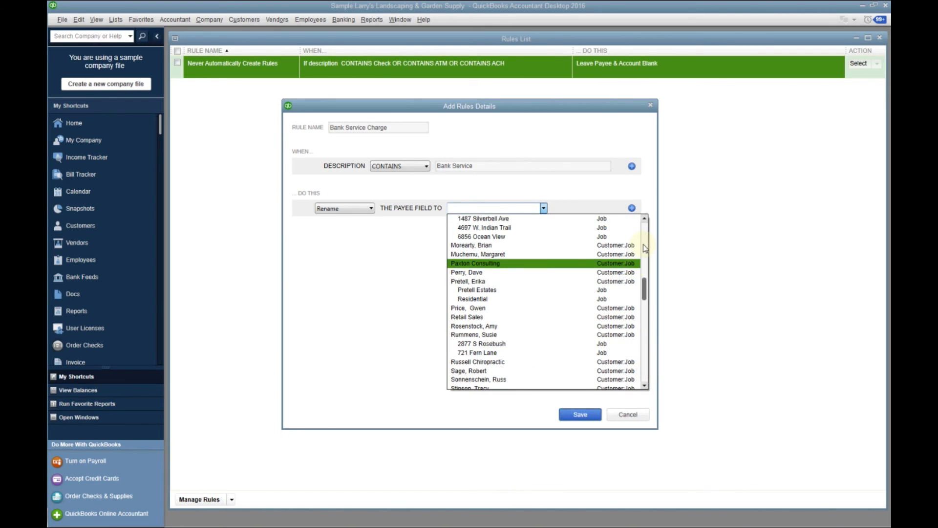
click(642, 224)
click(641, 224)
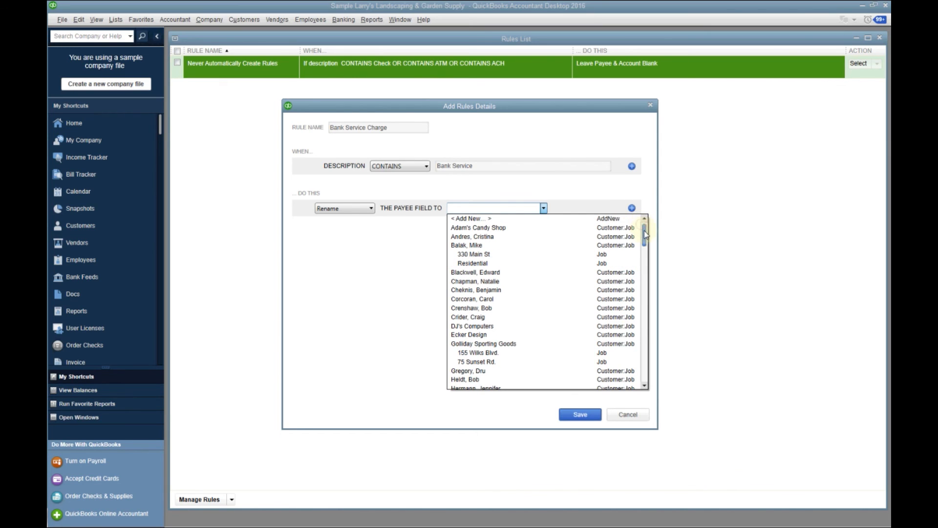
click(480, 218)
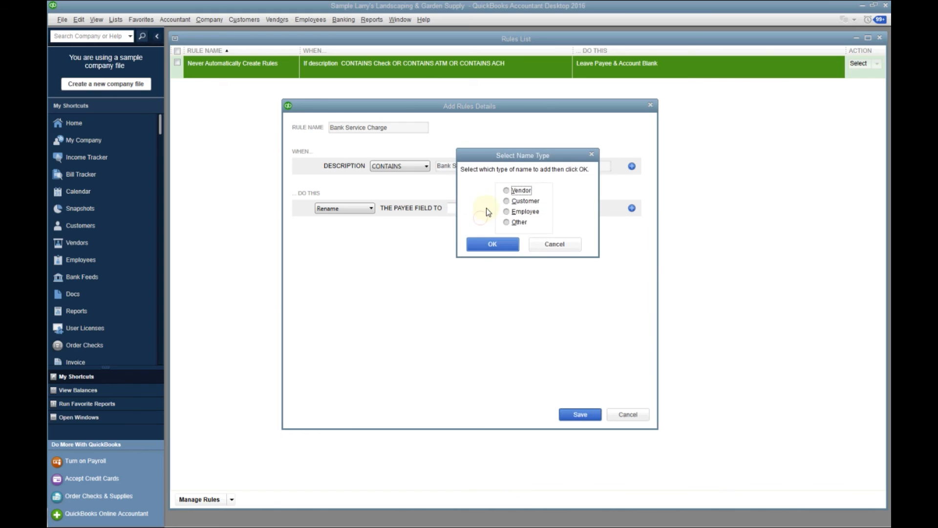
click(507, 191)
click(493, 243)
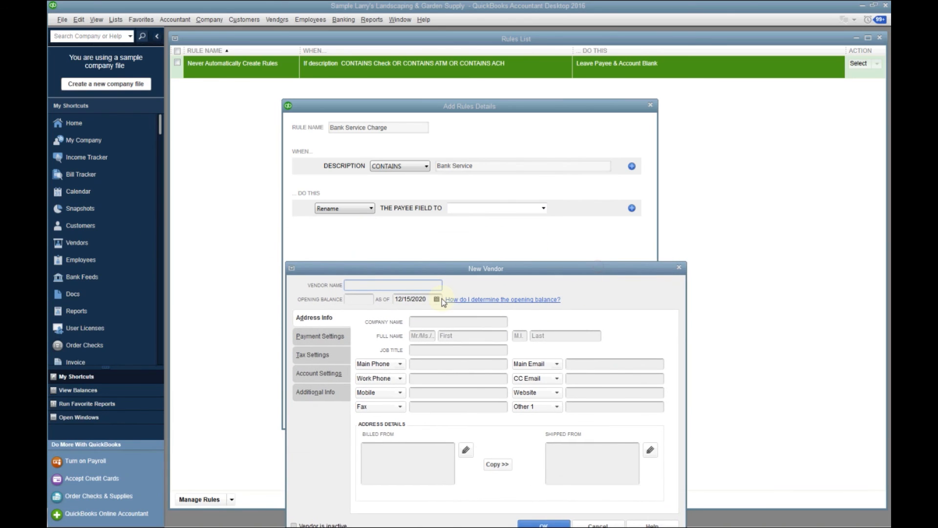
text(Wells Fargo)
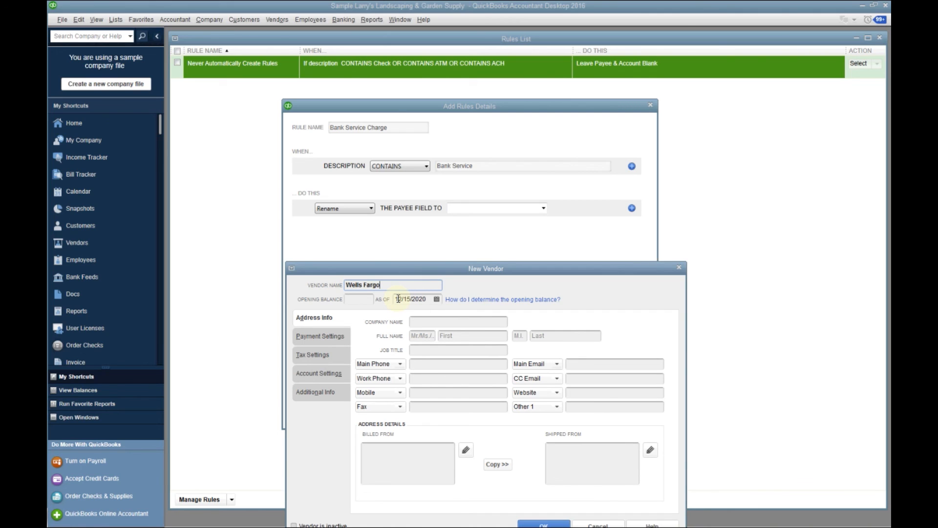
click(533, 522)
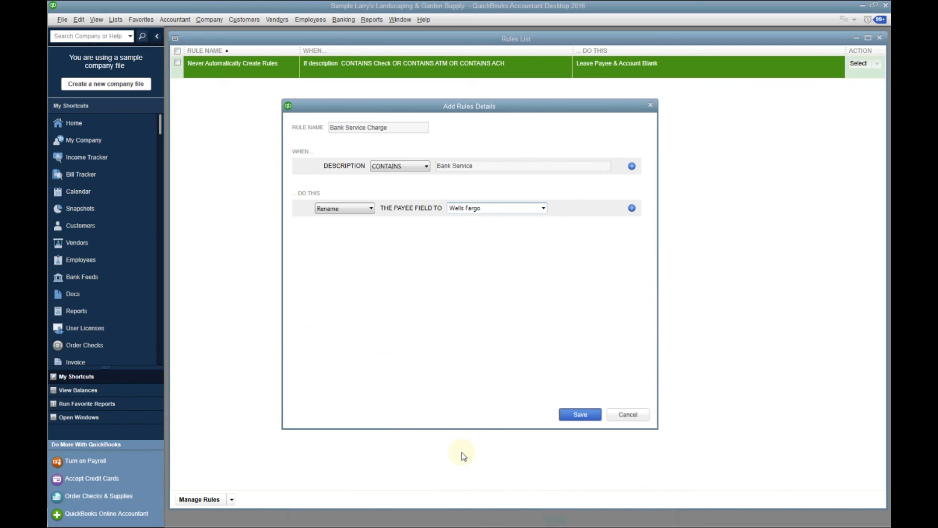
Add a Categorize action to the rule and start a new Expense account for it
click(632, 208)
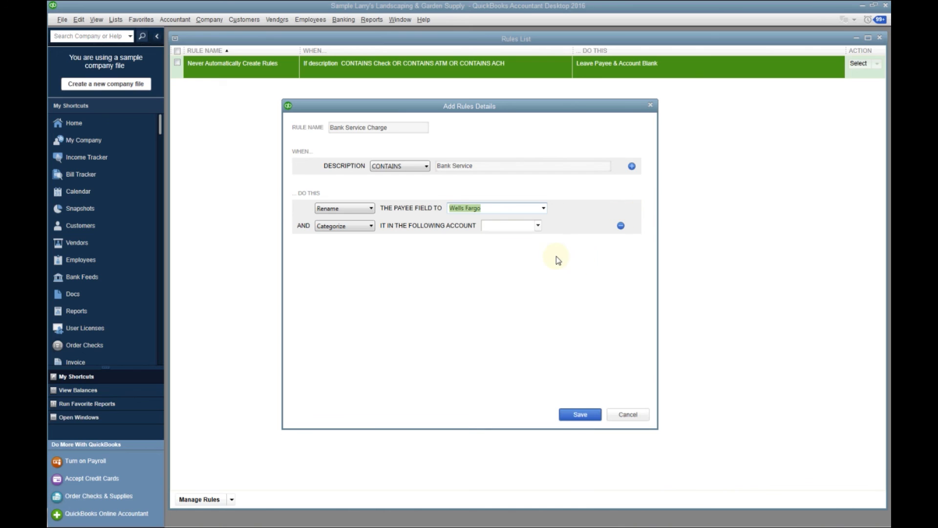
click(537, 226)
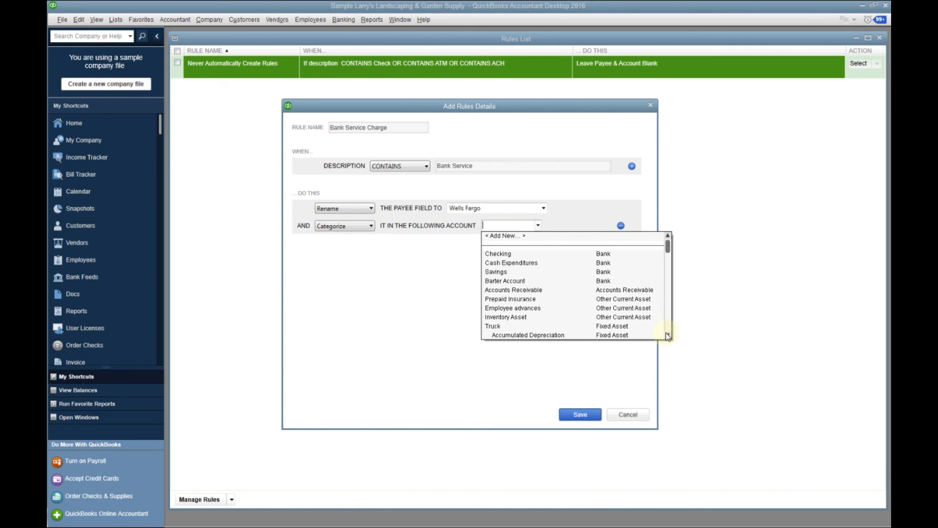
drag(668, 334, 669, 334)
drag(667, 237, 668, 237)
drag(667, 301, 668, 240)
click(508, 236)
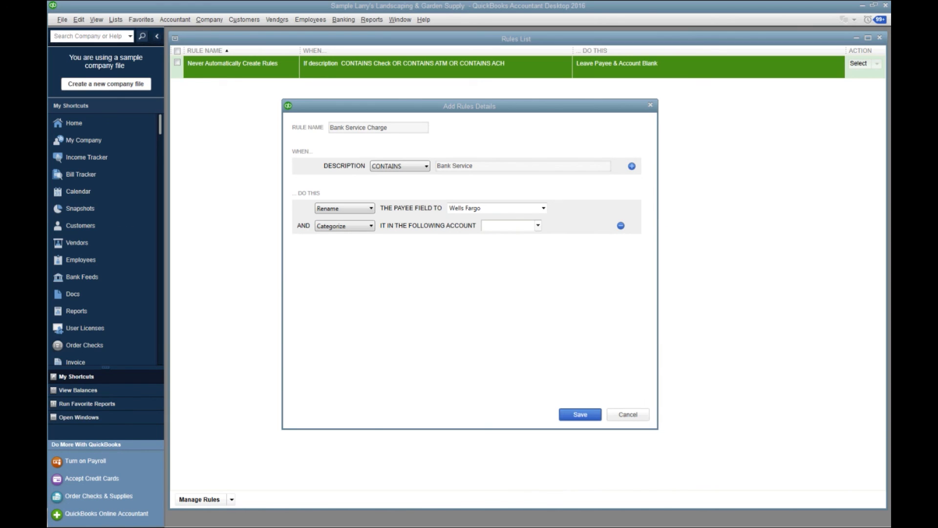
drag(174, 28, 344, 259)
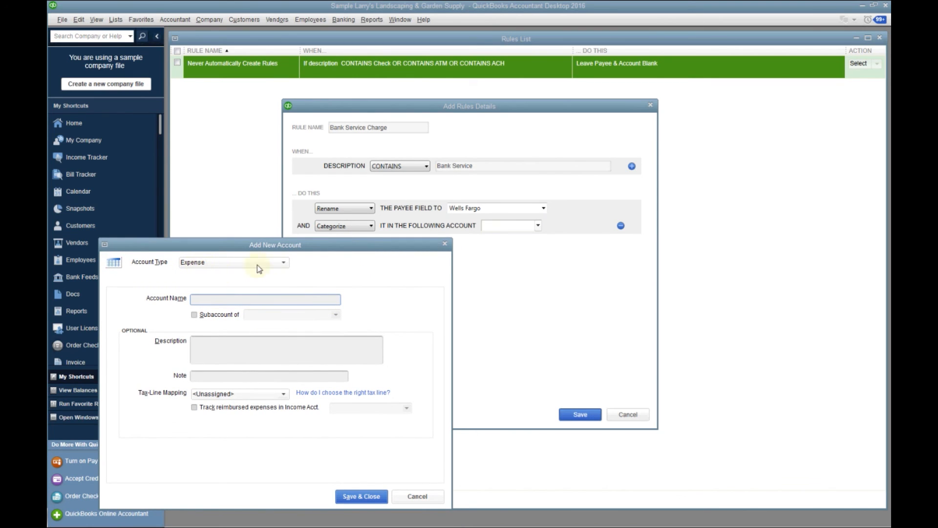
click(213, 297)
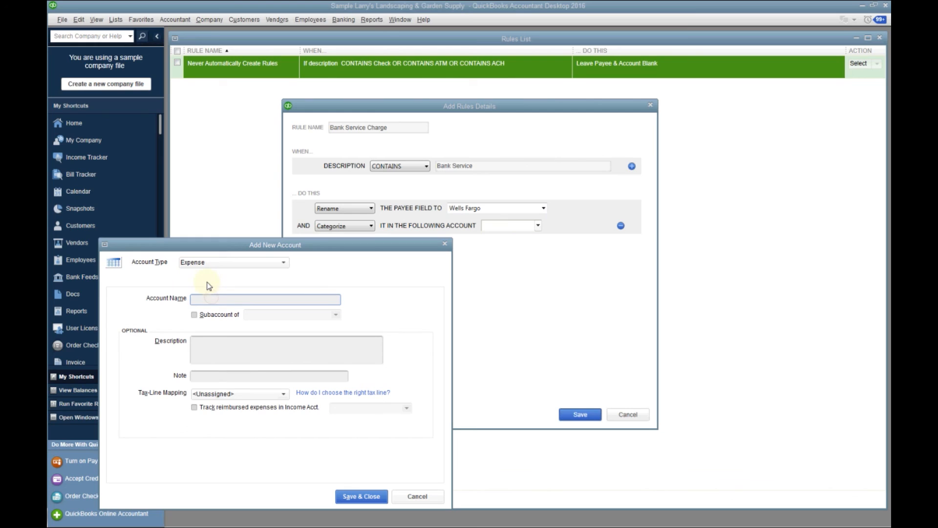
text(Bank Service Charge)
key(BackSpace)
key(BackSpace)
key(BackSpace)
key(BackSpace)
key(BackSpace)
key(BackSpace)
key(BackSpace)
key(BackSpace)
key(BackSpace)
key(BackSpace)
key(BackSpace)
key(BackSpace)
key(BackSpace)
key(BackSpace)
key(BackSpace)
key(BackSpace)
key(BackSpace)
key(BackSpace)
key(BackSpace)
Name the new expense account Administrative exp
text(Administratio)
key(BackSpace)
key(BackSpace)
text(ive exp)
Set the new expense account's tax-line mapping to Schedule E: Utilities
click(283, 394)
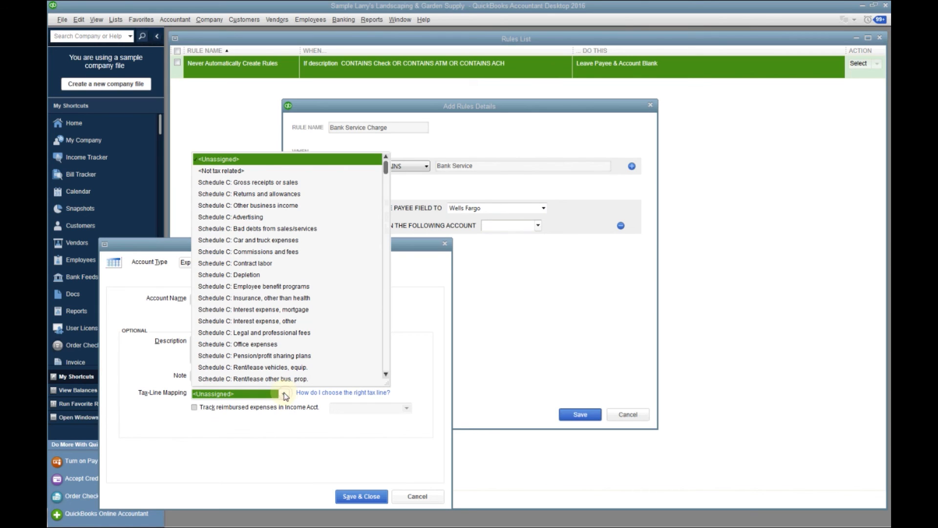
click(385, 355)
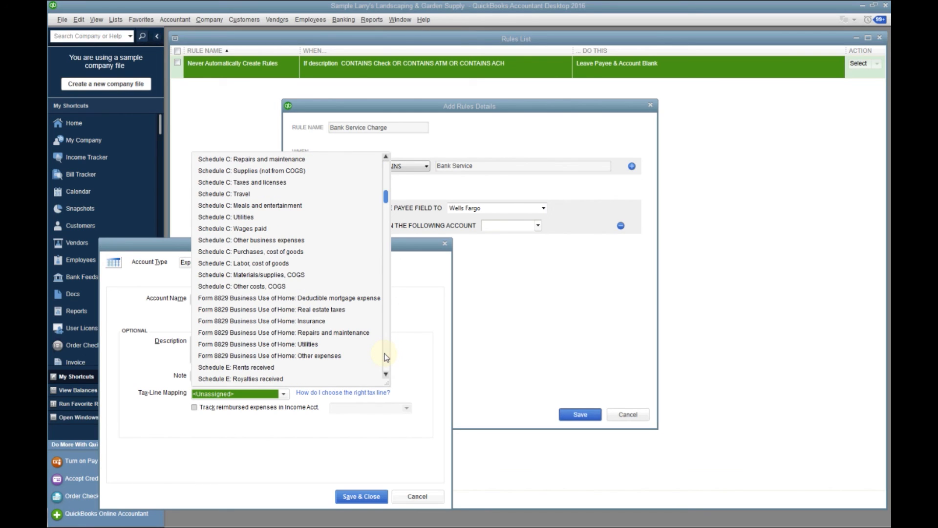
click(385, 356)
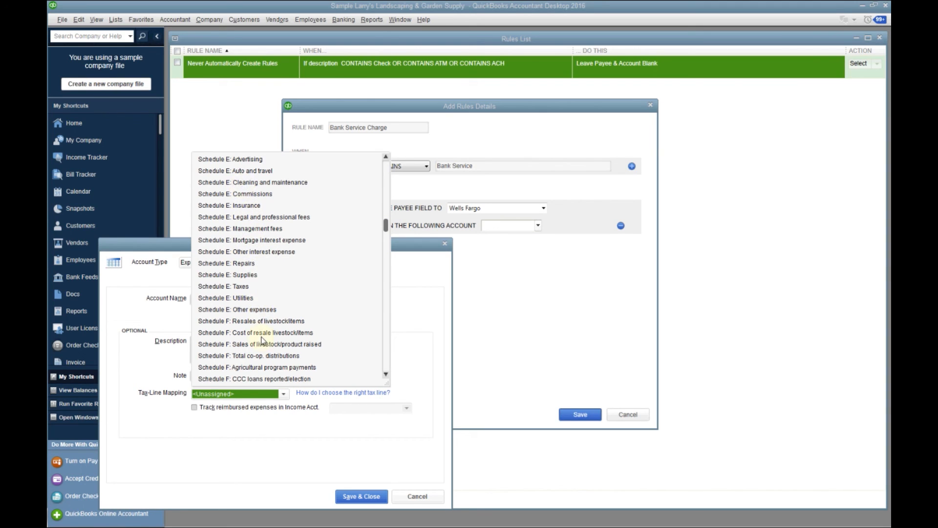
click(243, 301)
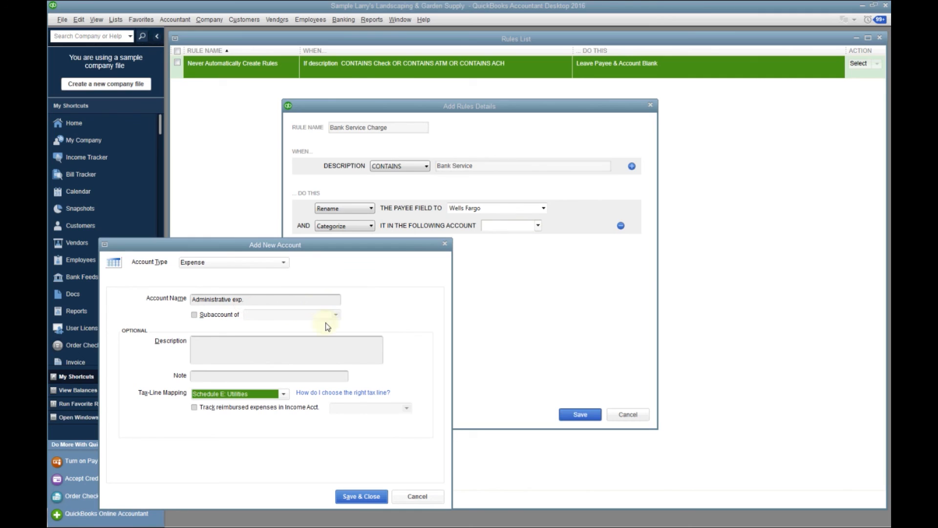
Change the new account's tax-line mapping to Schedule E: Other expenses and save the account
click(283, 395)
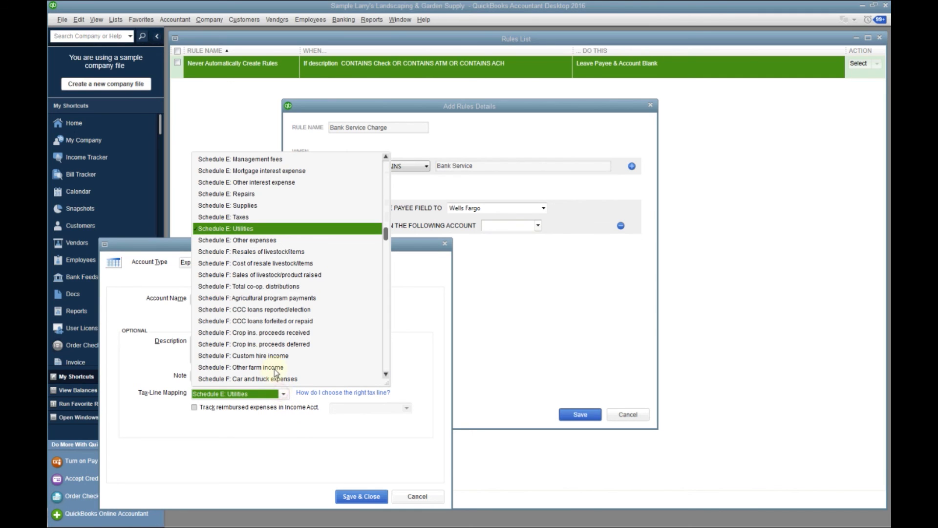
click(248, 240)
click(362, 496)
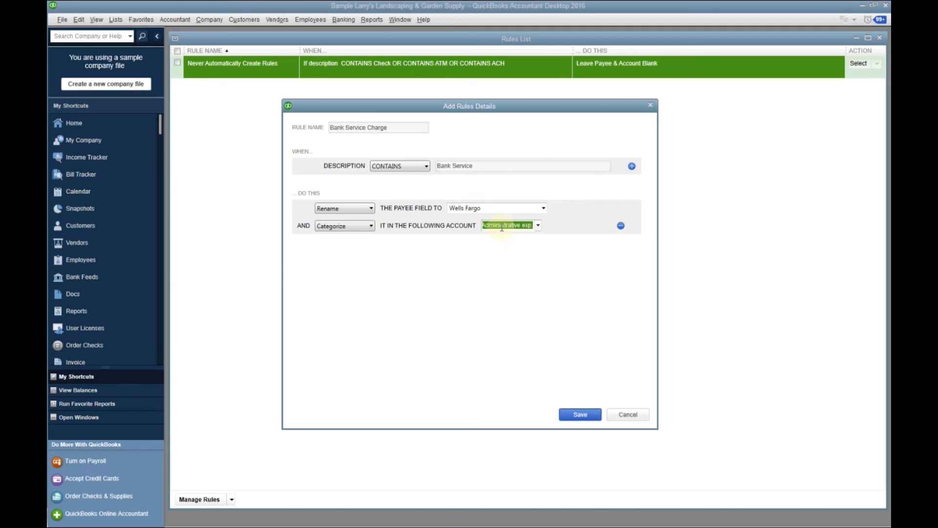
Save the Bank Service Charge rule and return from the rules list to the downloaded transactions
click(590, 418)
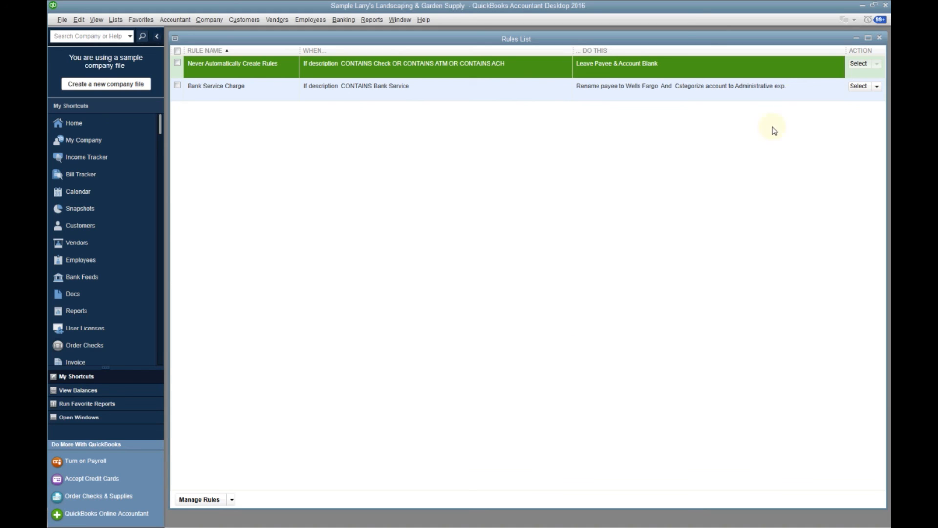
click(879, 39)
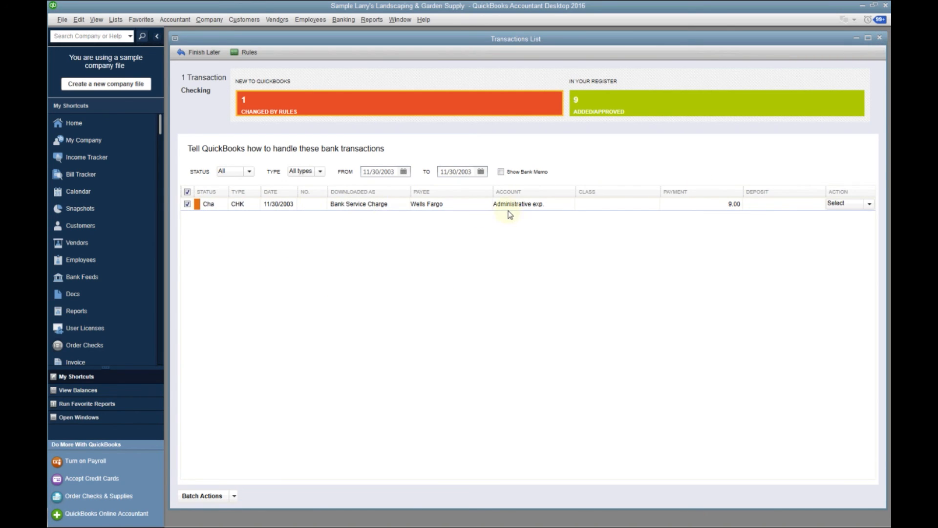
Add and approve the checked Bank Service Charge transaction as a batch, accepting the change to a past period
click(234, 497)
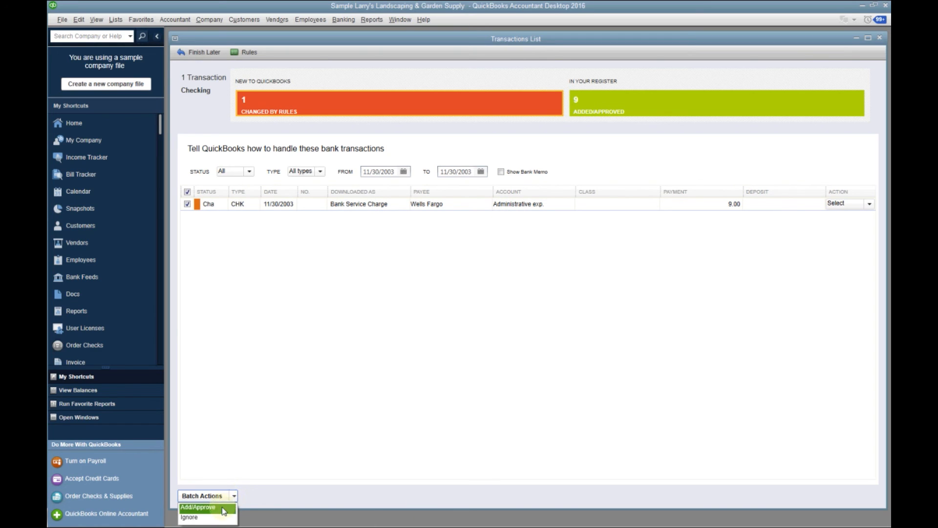
click(222, 507)
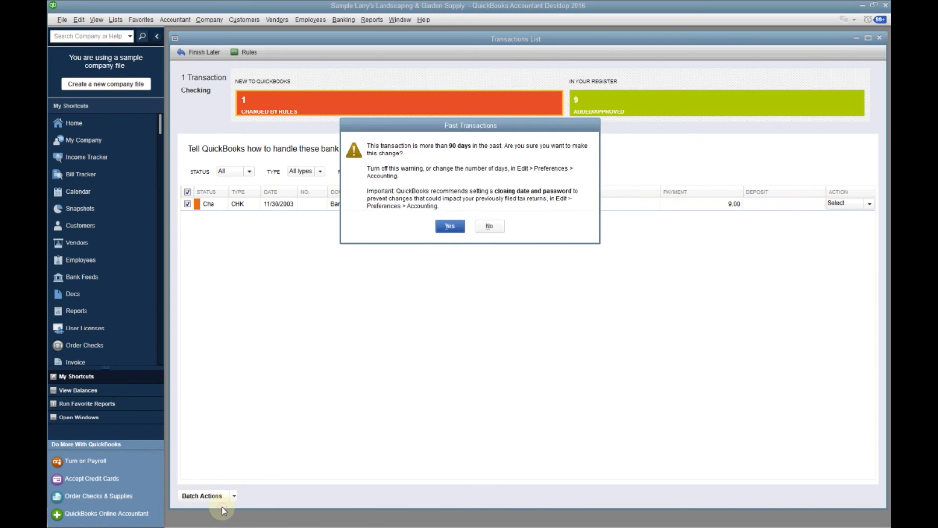
click(449, 226)
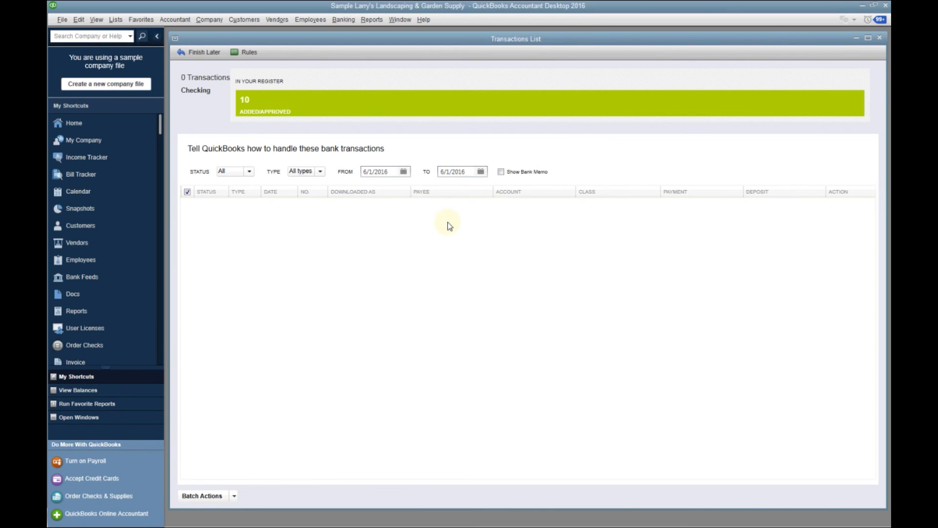